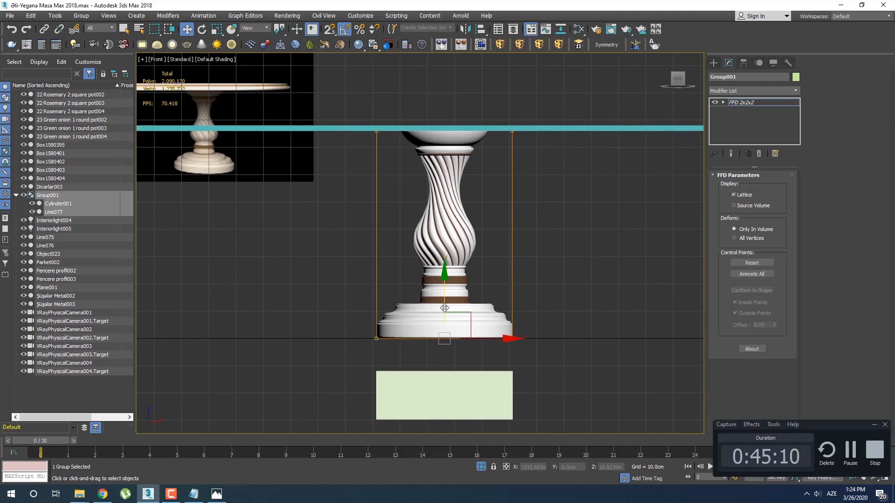
Step: Move the turned table leg group along X toward the right end of the tabletop in the Front view
{"action": "left_click", "coordinate": [713, 62]}
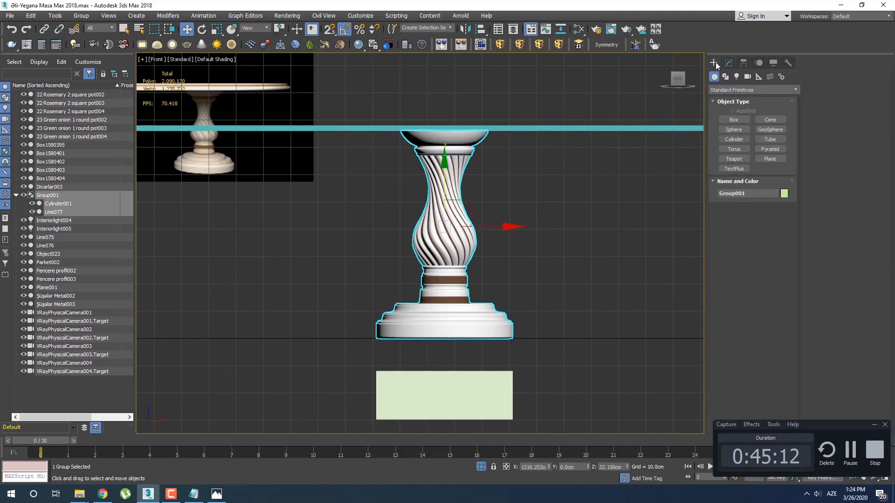
{"action": "scroll", "coordinate": [503, 259], "scroll_direction": "down", "scroll_amount": 5}
{"action": "key", "text": "q"}
{"action": "scroll", "coordinate": [457, 246], "scroll_direction": "up", "scroll_amount": 2}
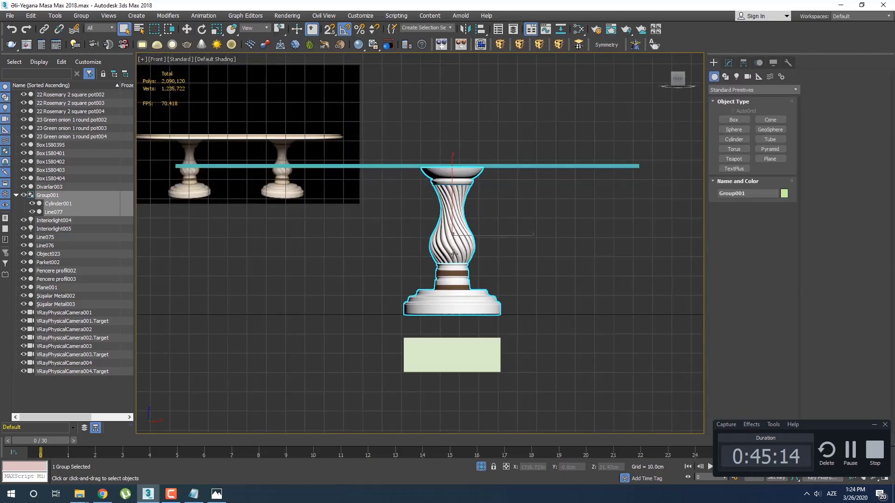
{"action": "scroll", "coordinate": [453, 254], "scroll_direction": "up", "scroll_amount": 2}
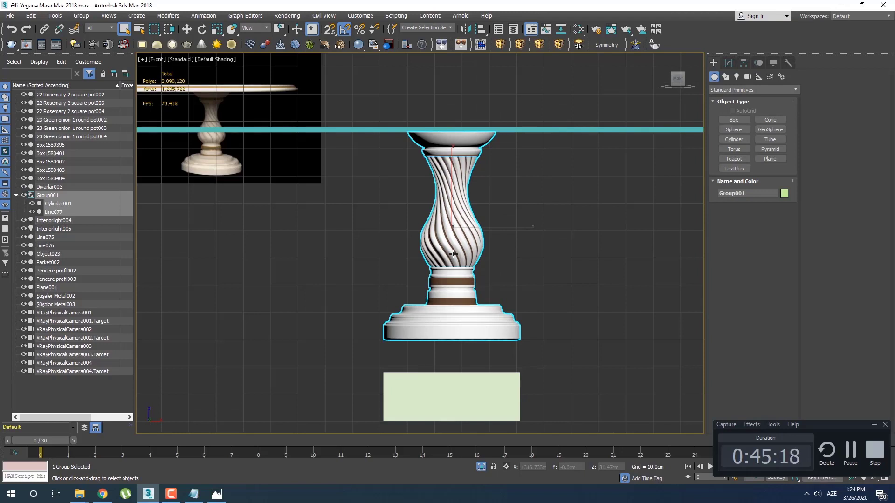
{"action": "scroll", "coordinate": [453, 254], "scroll_direction": "down", "scroll_amount": 2}
{"action": "key", "text": "w"}
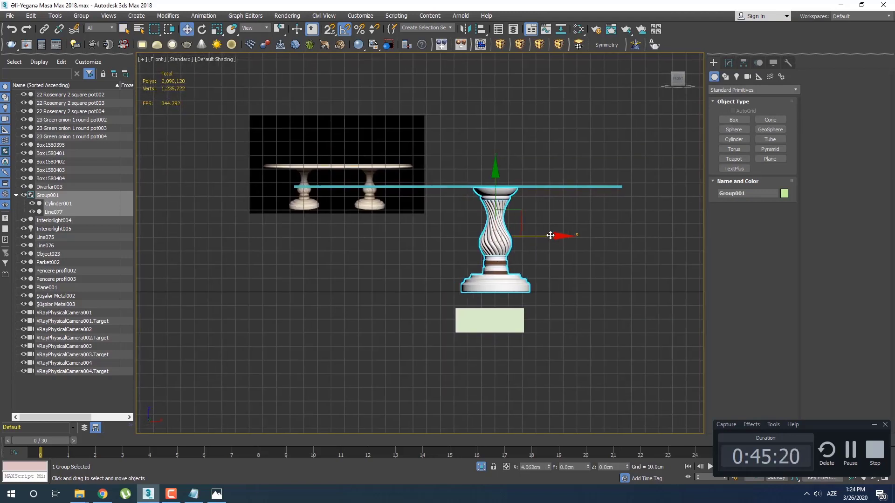
{"action": "left_click_drag", "start_coordinate": [550, 236], "coordinate": [589, 235]}
{"action": "scroll", "coordinate": [558, 257], "scroll_direction": "up", "scroll_amount": 2}
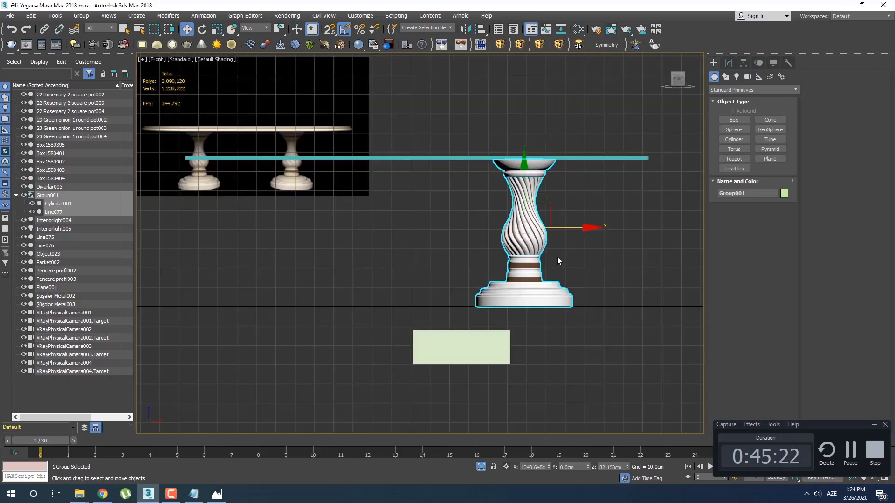
Step: Delete the rectangular helper box overlapping the table leg, working in the Top wireframe view
{"action": "key", "text": "t"}
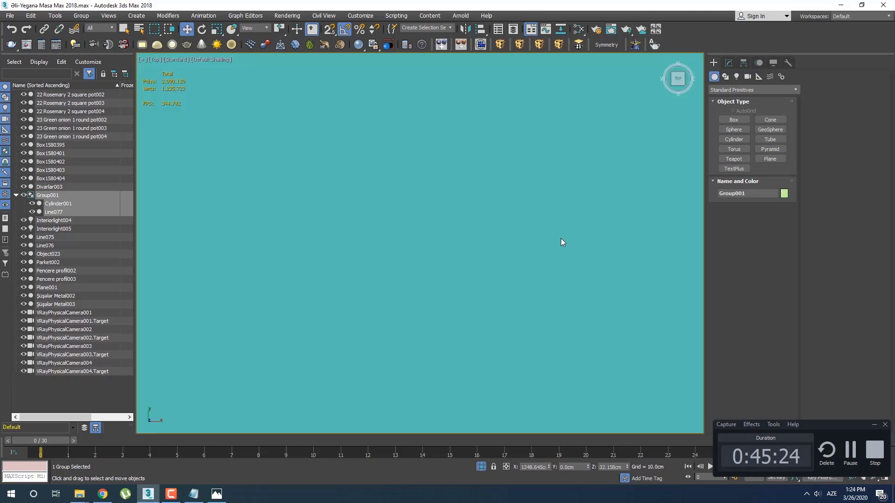
{"action": "key", "text": "F3"}
{"action": "scroll", "coordinate": [527, 250], "scroll_direction": "down", "scroll_amount": 5}
{"action": "scroll", "coordinate": [528, 250], "scroll_direction": "down", "scroll_amount": 2}
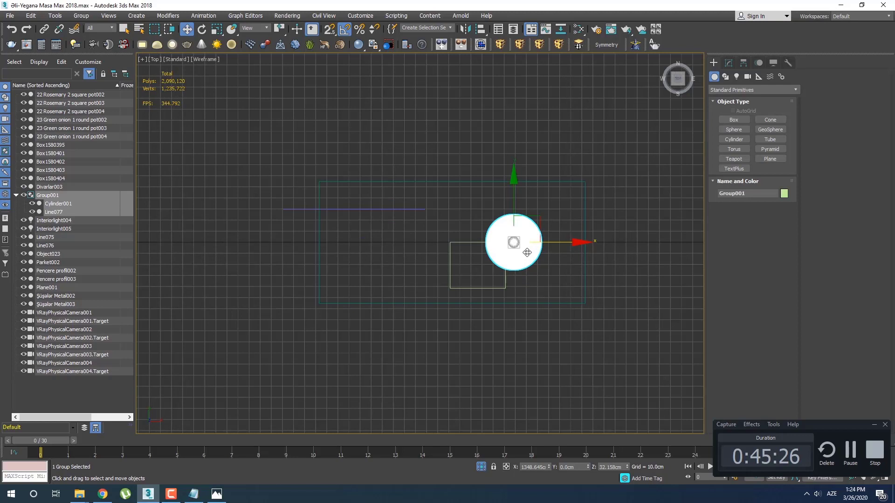
{"action": "left_click", "coordinate": [506, 285]}
{"action": "scroll", "coordinate": [516, 271], "scroll_direction": "up", "scroll_amount": 2}
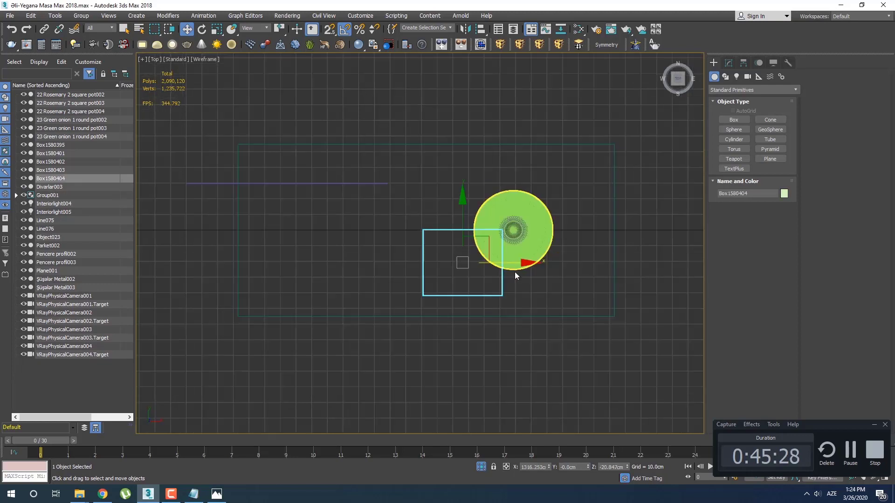
{"action": "left_click_drag", "start_coordinate": [511, 266], "coordinate": [563, 266]}
{"action": "key", "text": "Delete"}
Step: Hide the viewport grid and nudge the leg group slightly to the right within the tabletop outline
{"action": "left_click", "coordinate": [526, 249]}
{"action": "key", "text": "g"}
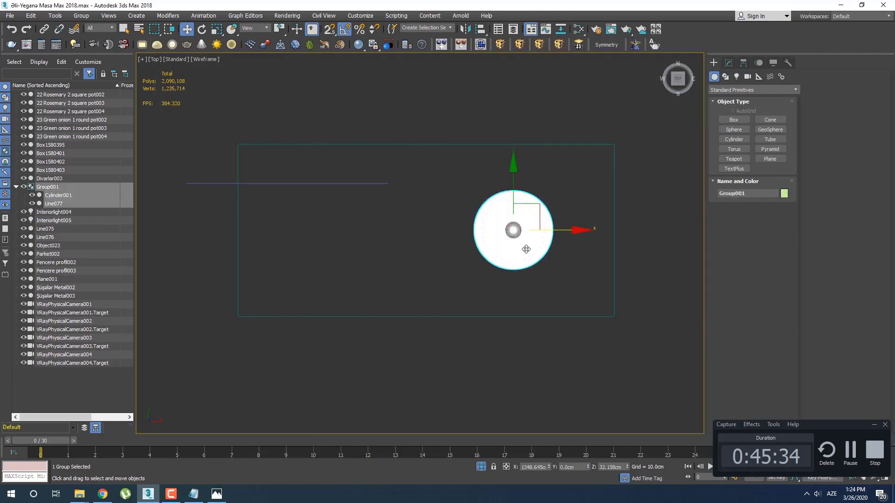
{"action": "left_click_drag", "start_coordinate": [324, 167], "coordinate": [324, 168]}
{"action": "scroll", "coordinate": [396, 256], "scroll_direction": "down", "scroll_amount": 3}
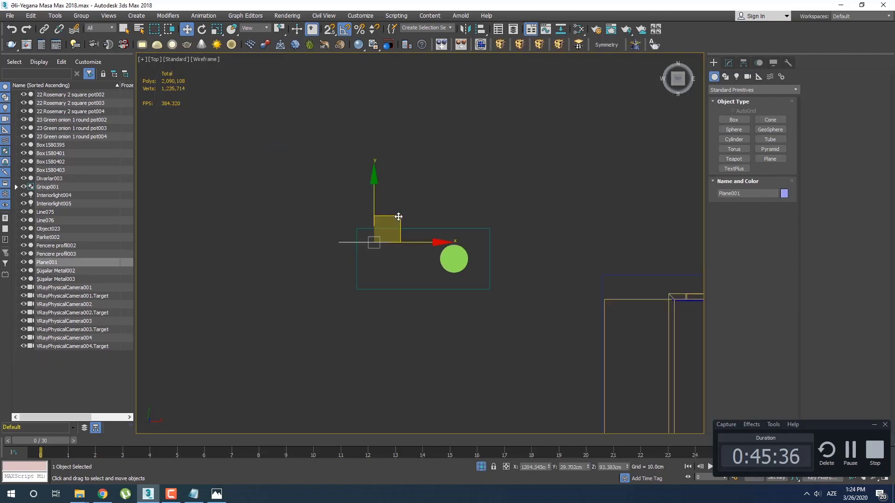
{"action": "left_click", "coordinate": [301, 225]}
{"action": "scroll", "coordinate": [467, 271], "scroll_direction": "up", "scroll_amount": 5}
{"action": "left_click", "coordinate": [475, 254]}
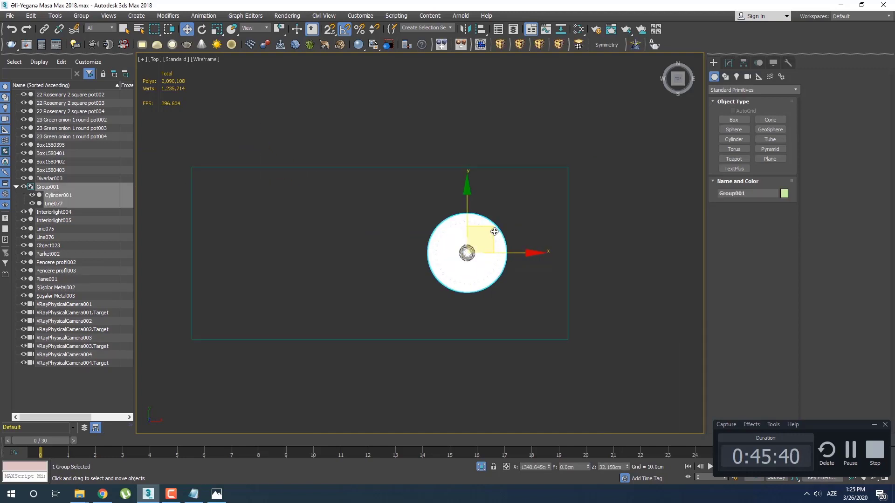
{"action": "left_click_drag", "start_coordinate": [494, 232], "coordinate": [502, 231]}
{"action": "left_click", "coordinate": [568, 197]}
{"action": "left_click", "coordinate": [729, 62]}
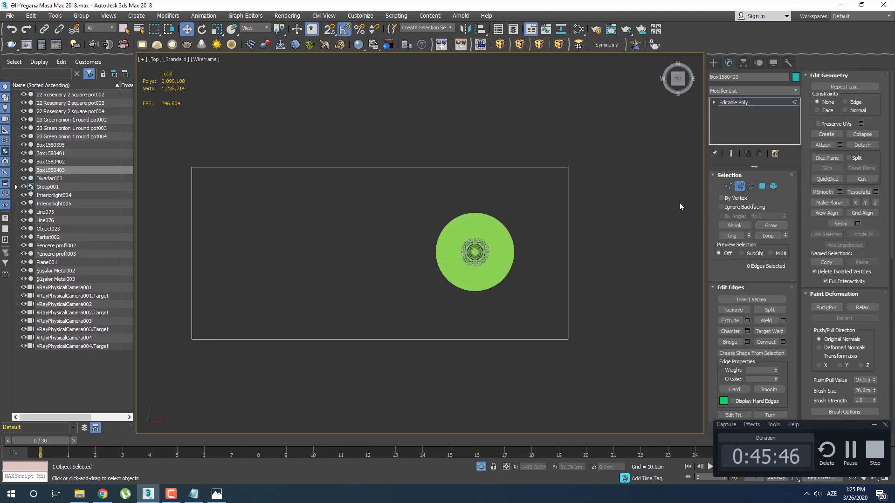
{"action": "left_click_drag", "start_coordinate": [648, 231], "coordinate": [177, 253]}
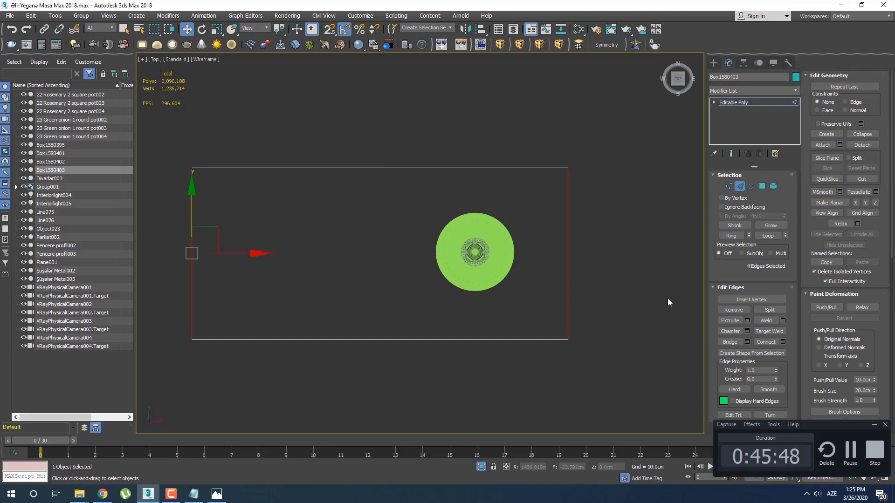
{"action": "left_click", "coordinate": [783, 342]}
{"action": "left_click", "coordinate": [424, 289]}
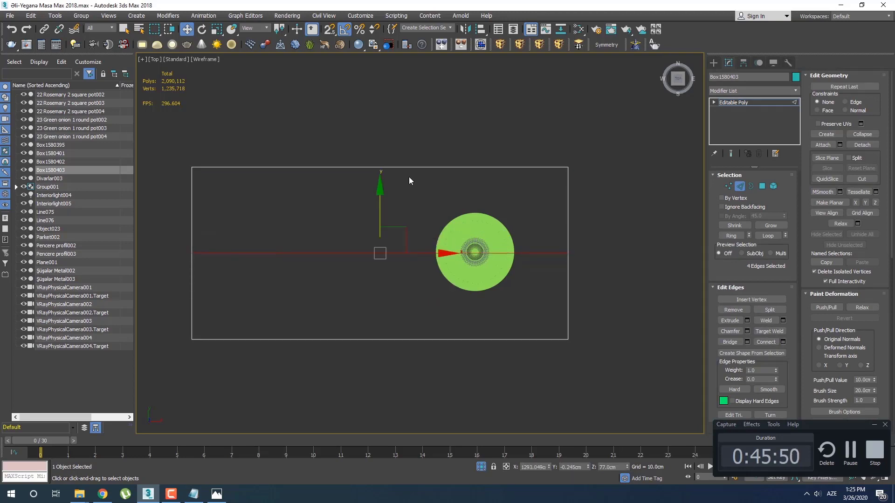
{"action": "left_click_drag", "start_coordinate": [391, 121], "coordinate": [417, 389]}
{"action": "left_click", "coordinate": [783, 341]}
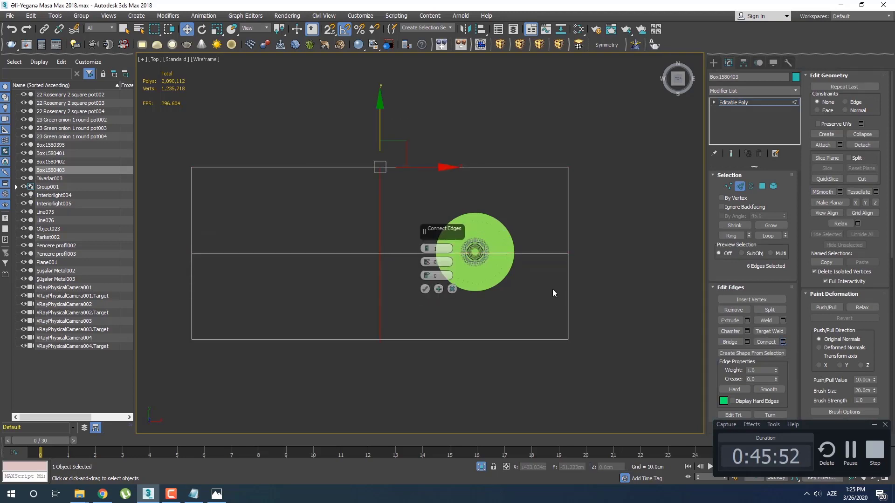
{"action": "left_click_drag", "start_coordinate": [424, 249], "coordinate": [425, 246]}
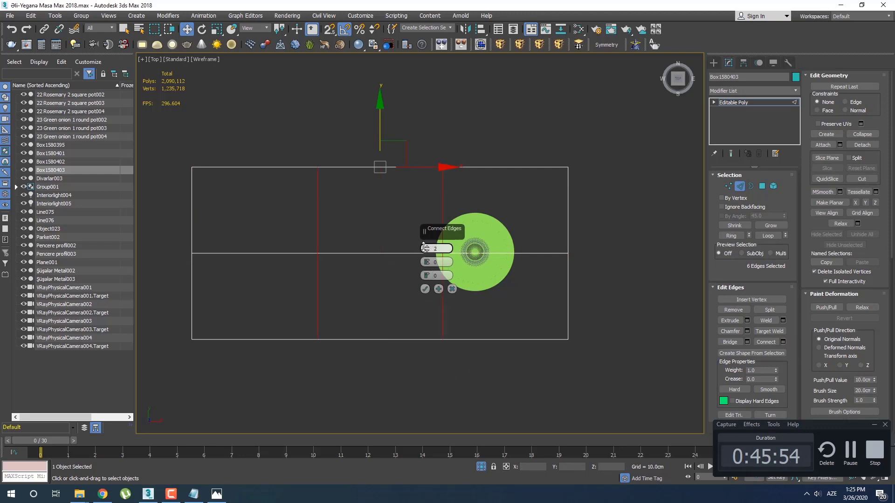
{"action": "left_click", "coordinate": [452, 289]}
{"action": "key", "text": "ctrl+z"}
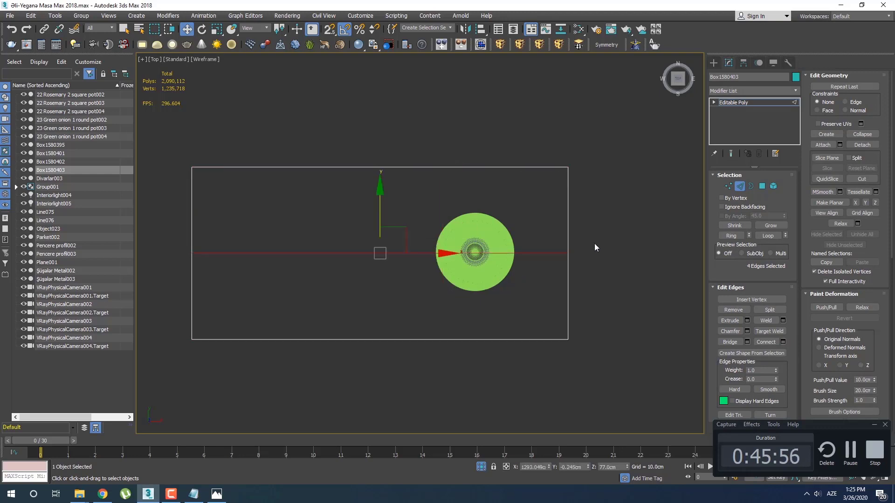
{"action": "key", "text": "ctrl+z"}
{"action": "left_click", "coordinate": [713, 62]}
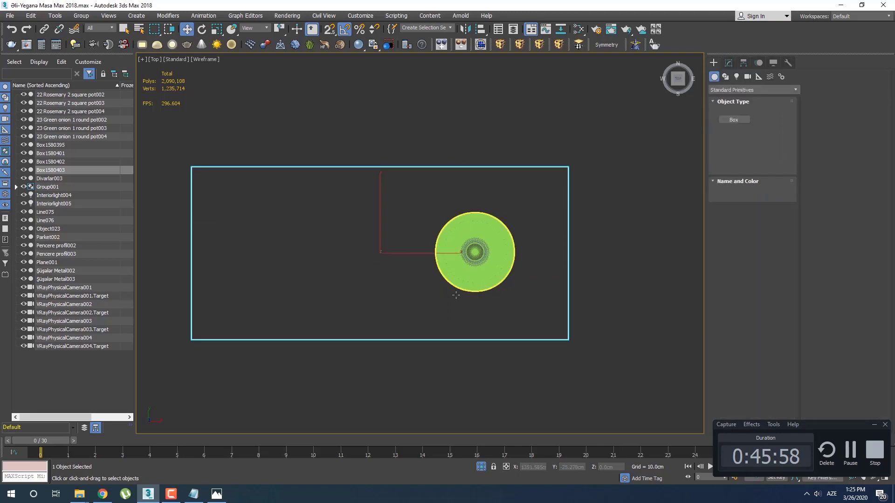
Step: Clone the tabletop as a single copy about 11 cm above the original in the Front view
{"action": "key", "text": "f"}
{"action": "scroll", "coordinate": [435, 287], "scroll_direction": "down", "scroll_amount": 2}
{"action": "scroll", "coordinate": [425, 273], "scroll_direction": "up", "scroll_amount": 2}
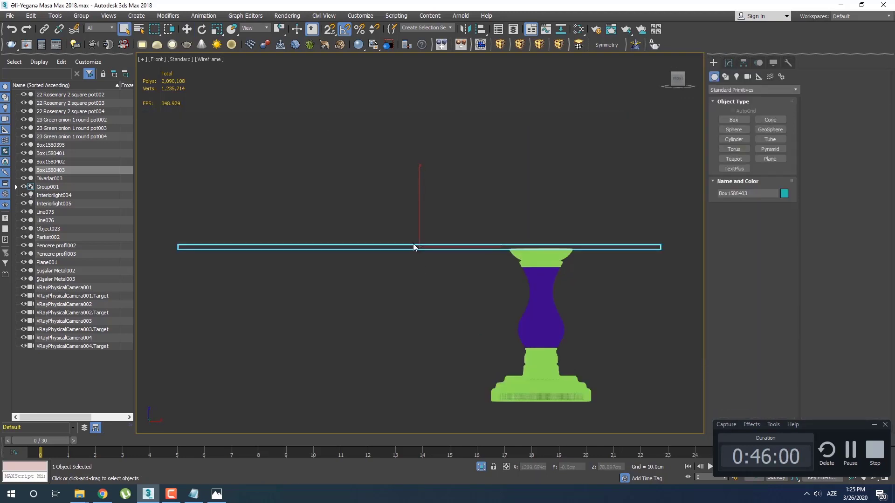
{"action": "key", "text": "w"}
{"action": "left_click_drag", "start_coordinate": [419, 207], "coordinate": [419, 187], "text": "shift"}
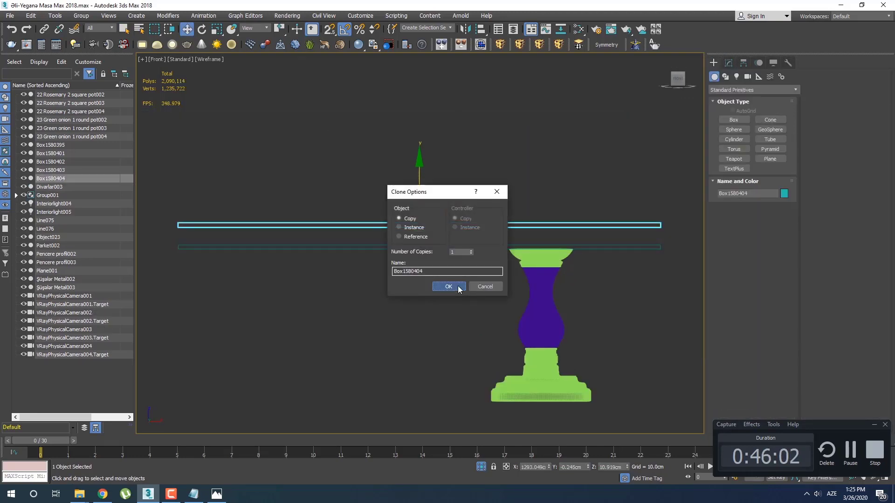
{"action": "left_click", "coordinate": [454, 285]}
Step: Connect the copied tabletop's four short edges with one segment to form a lengthwise centre line
{"action": "key", "text": "t"}
{"action": "scroll", "coordinate": [481, 276], "scroll_direction": "down", "scroll_amount": 2}
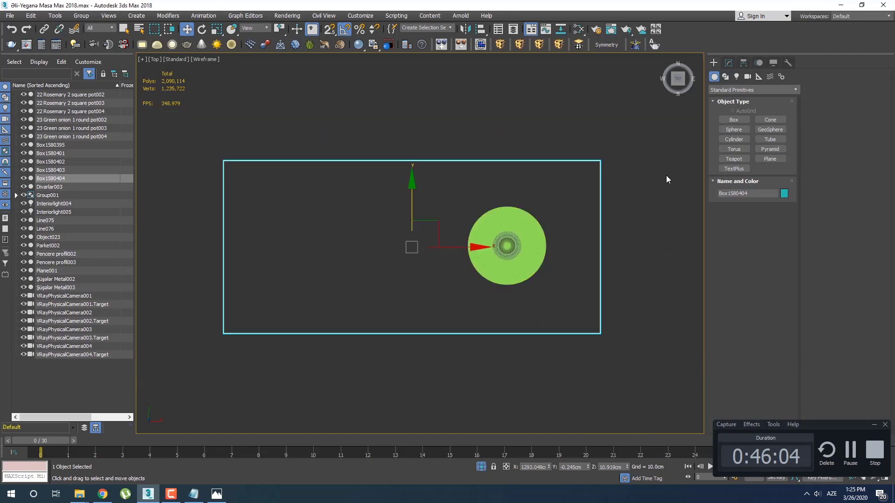
{"action": "left_click", "coordinate": [729, 62]}
{"action": "left_click", "coordinate": [740, 186]}
{"action": "key", "text": "ctrl+a"}
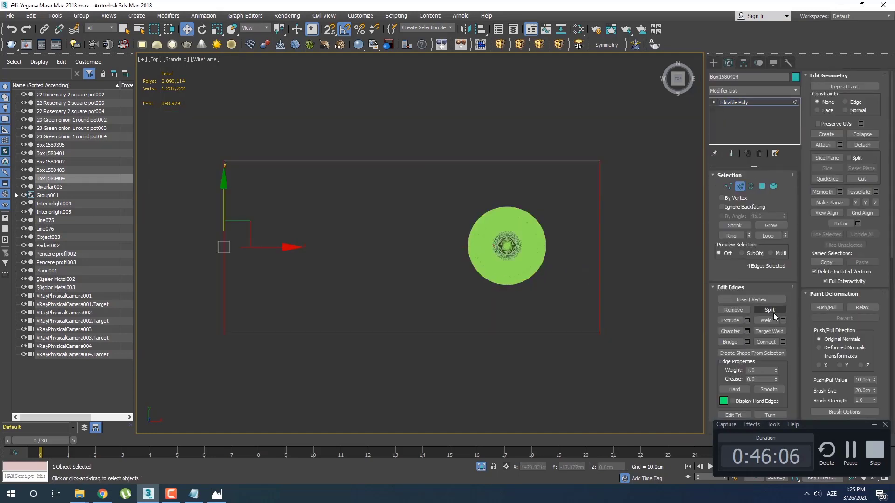
{"action": "left_click", "coordinate": [784, 342]}
{"action": "left_click", "coordinate": [425, 289]}
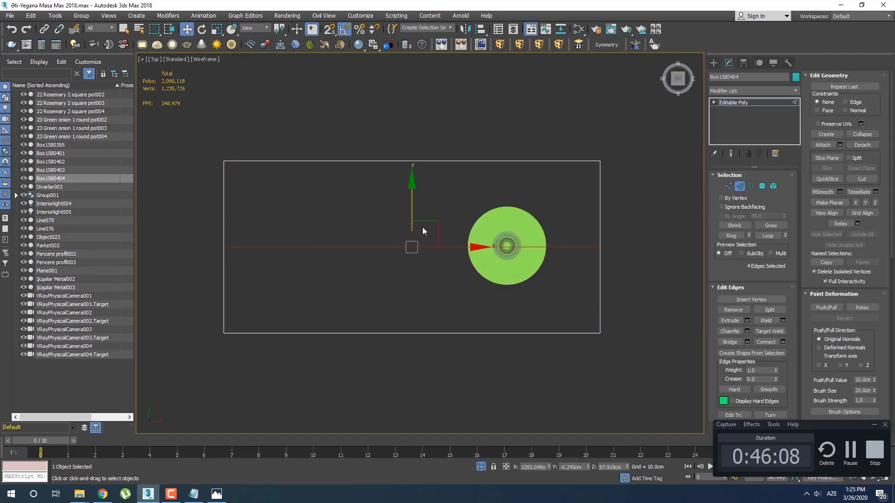
Step: Connect the copied tabletop's lengthwise edges with 2 segments and a pinch of about 31, passing through the leg's centre
{"action": "left_click", "coordinate": [375, 30]}
{"action": "left_click_drag", "start_coordinate": [388, 104], "coordinate": [412, 379]}
{"action": "left_click", "coordinate": [783, 342]}
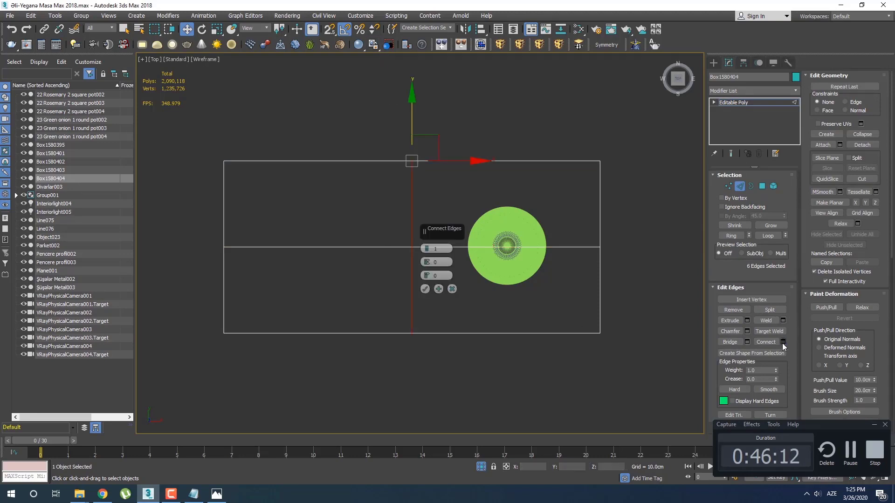
{"action": "left_click_drag", "start_coordinate": [426, 248], "coordinate": [414, 201]}
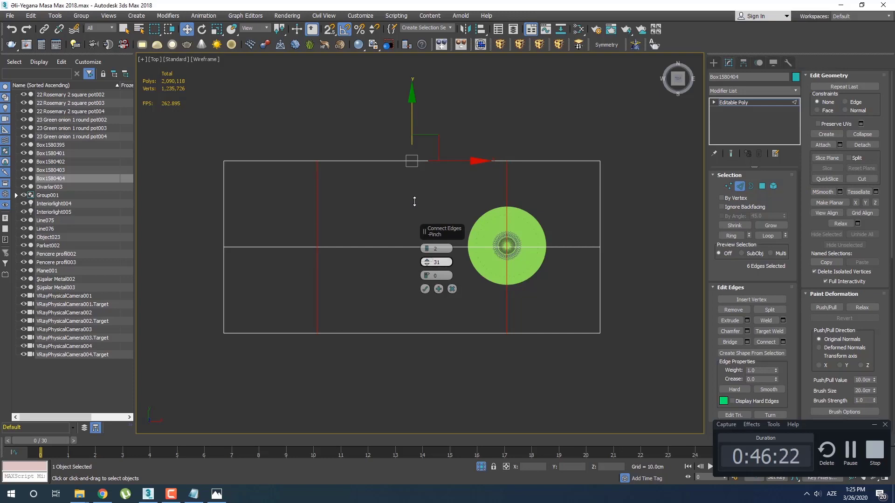
{"action": "left_click", "coordinate": [426, 289]}
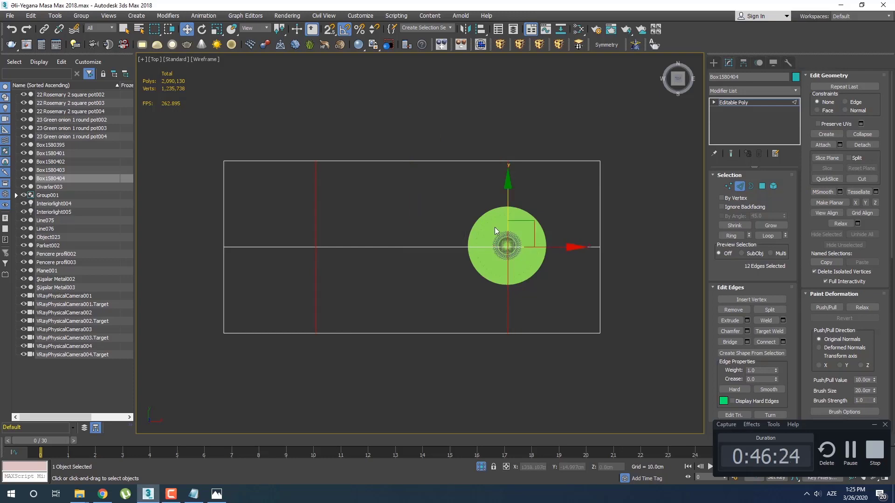
Step: Align the leg group's centre with the right-hand intersection of the guide lines in the Top view
{"action": "left_click", "coordinate": [714, 62]}
{"action": "left_click", "coordinate": [508, 223]}
{"action": "key", "text": "z"}
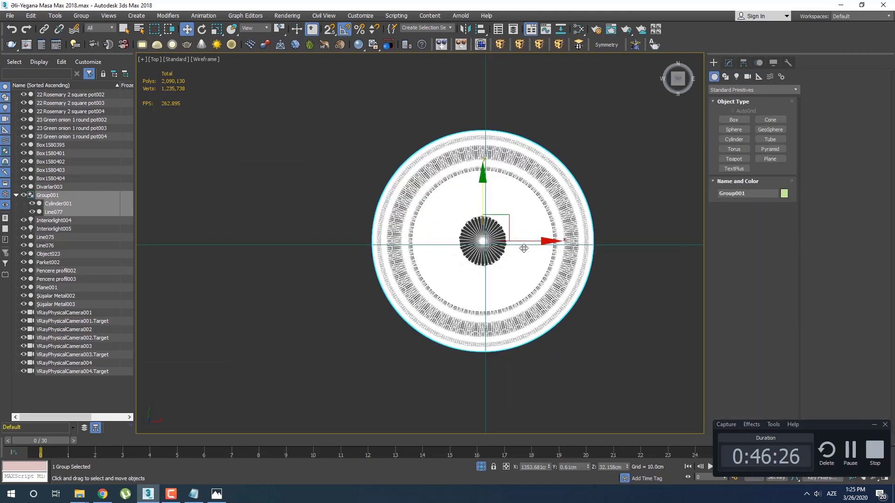
{"action": "left_click_drag", "start_coordinate": [482, 215], "coordinate": [476, 219]}
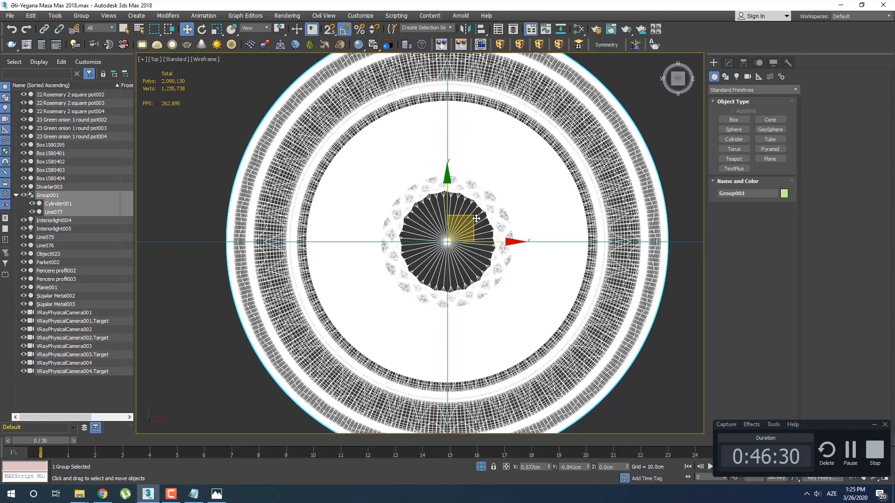
{"action": "scroll", "coordinate": [476, 233], "scroll_direction": "down", "scroll_amount": 9}
{"action": "scroll", "coordinate": [485, 257], "scroll_direction": "up", "scroll_amount": 3}
{"action": "middle_click_drag", "start_coordinate": [489, 258], "coordinate": [608, 285]}
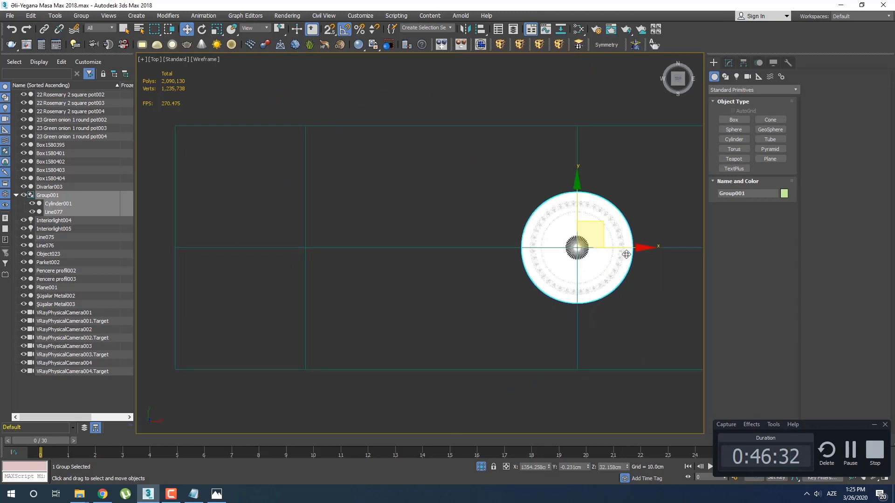
Step: Clone the leg group as one copy along X, centred on the left-hand guide line intersection
{"action": "left_click_drag", "start_coordinate": [626, 254], "coordinate": [355, 246], "text": "shift"}
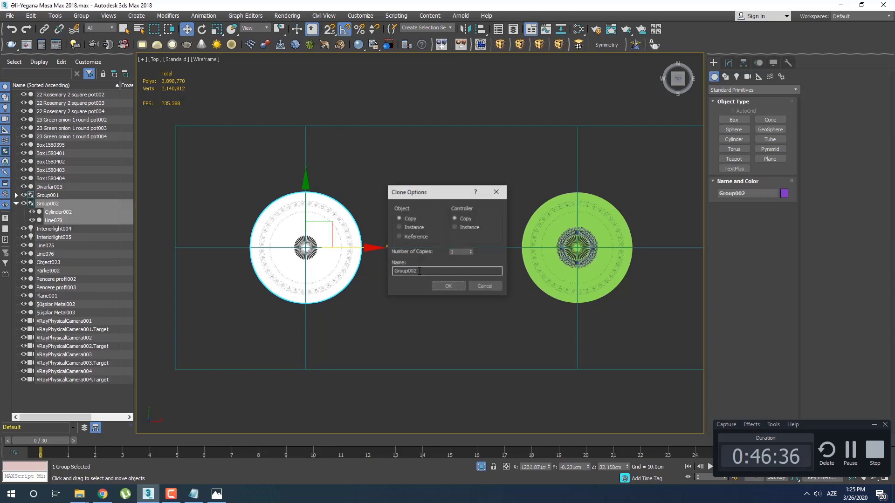
{"action": "left_click", "coordinate": [449, 286]}
{"action": "key", "text": "q"}
Step: Delete the subdivided tabletop copy used as a guide, select the original tabletop, and save the scene
{"action": "left_click", "coordinate": [447, 277]}
{"action": "middle_click_drag", "start_coordinate": [452, 278], "coordinate": [454, 297]}
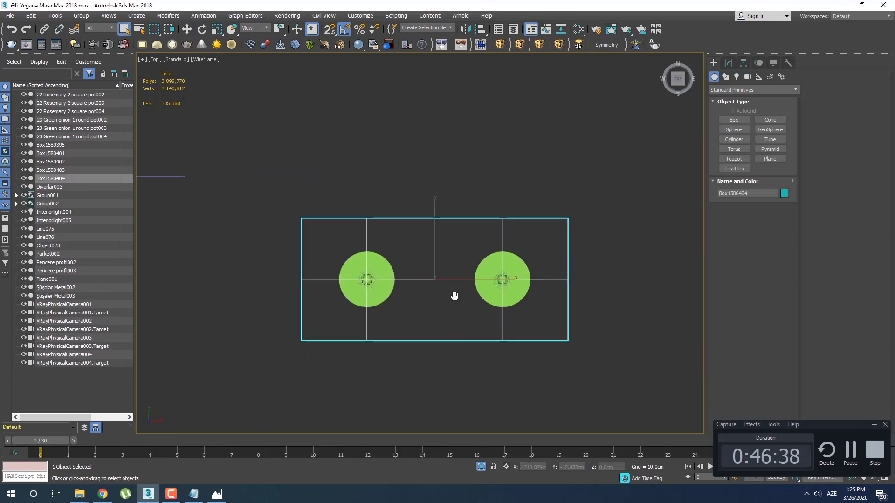
{"action": "key", "text": "Delete"}
{"action": "left_click", "coordinate": [429, 333]}
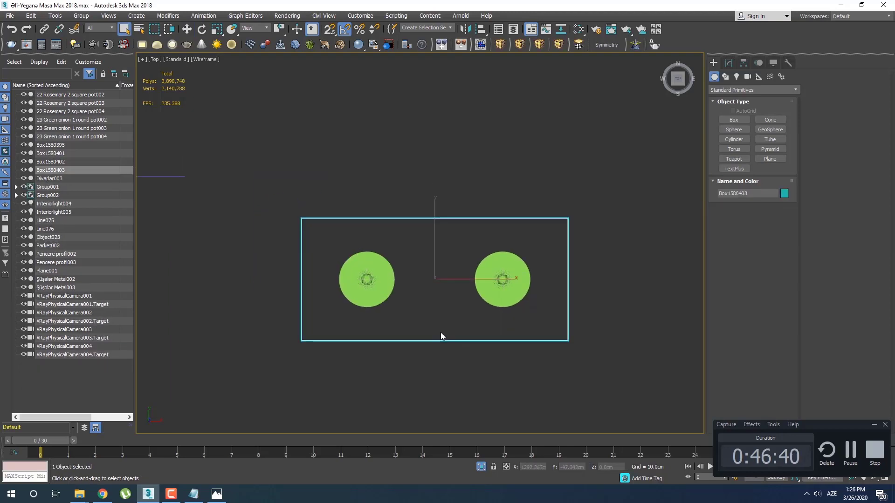
{"action": "key", "text": "ctrl+s"}
Step: Select the tabletop's four vertical corner edges in the Top view and preview a 30 cm chamfer on them
{"action": "left_click", "coordinate": [729, 62]}
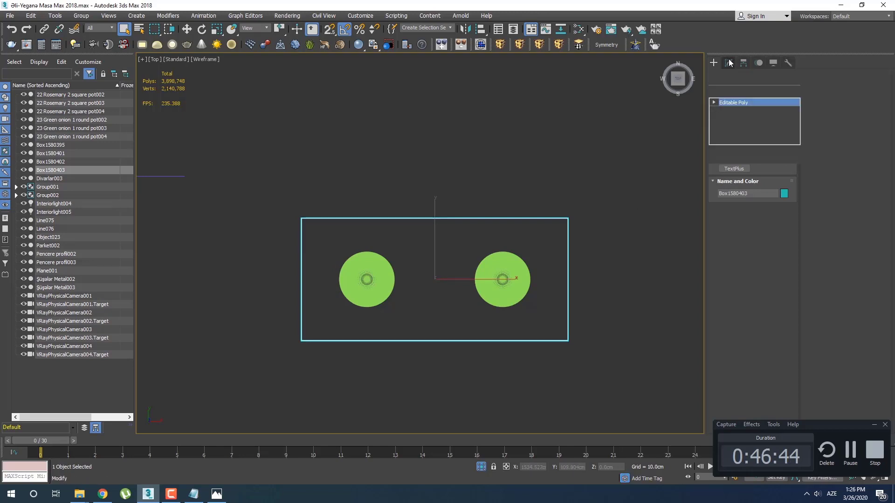
{"action": "left_click", "coordinate": [739, 186]}
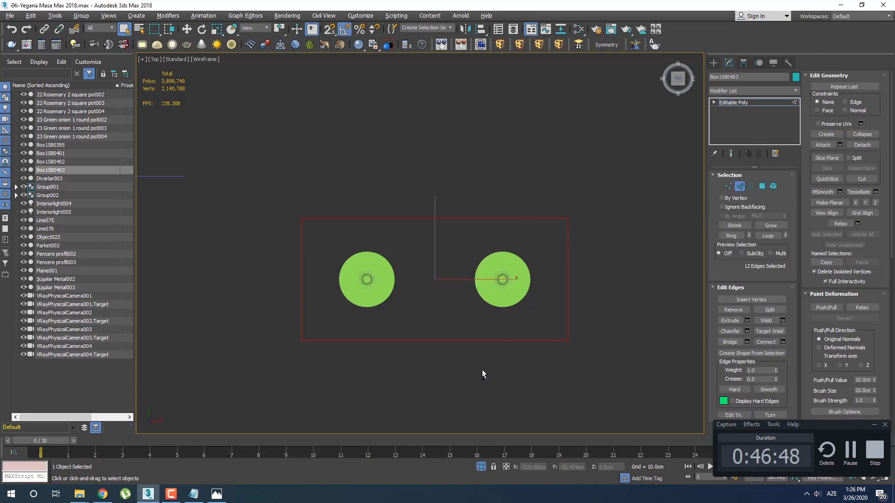
{"action": "left_click_drag", "start_coordinate": [482, 366], "coordinate": [555, 203], "text": "alt"}
{"action": "left_click_drag", "start_coordinate": [306, 275], "coordinate": [305, 274], "text": "alt"}
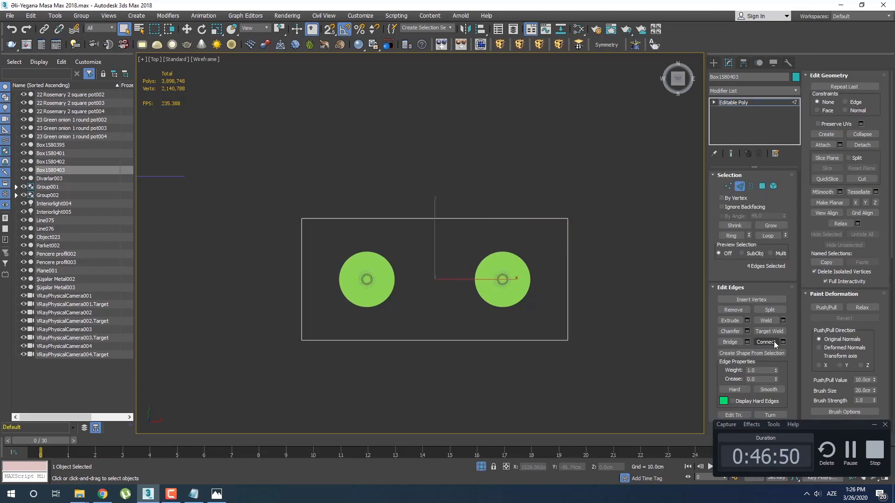
{"action": "left_click", "coordinate": [747, 331]}
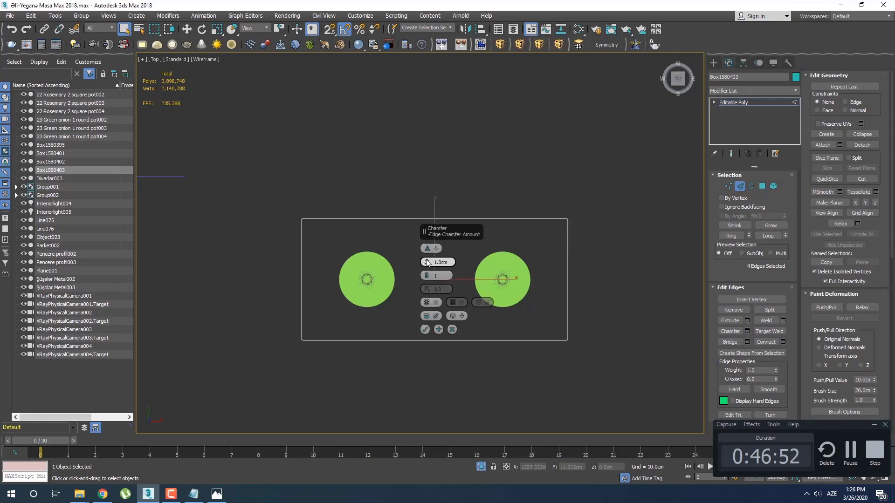
{"action": "left_click_drag", "start_coordinate": [427, 262], "coordinate": [421, 222]}
{"action": "left_click", "coordinate": [443, 262]}
{"action": "type", "text": "30"}
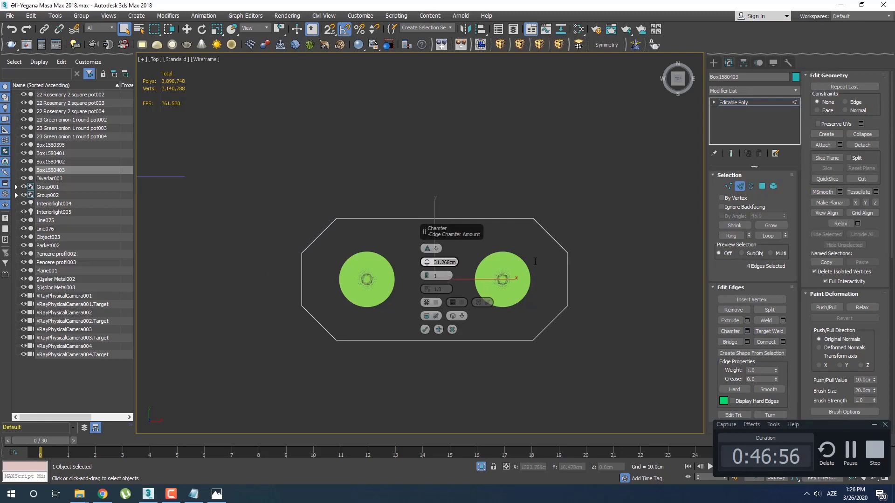
{"action": "key", "text": "Return"}
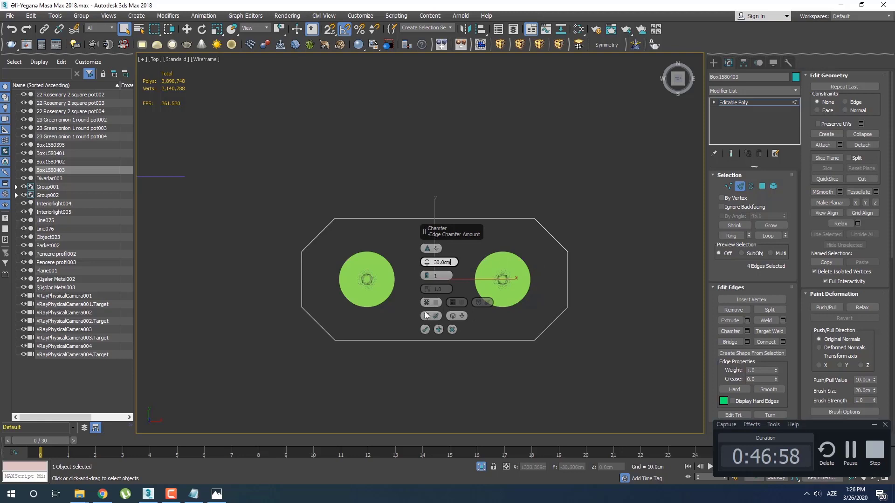
Step: Round the corner chamfer with 14 segments, try 50 cm, and apply it with an amount of about 45.4 cm
{"action": "left_click_drag", "start_coordinate": [425, 275], "coordinate": [479, 262]}
{"action": "type", "text": "50"}
{"action": "key", "text": "Return"}
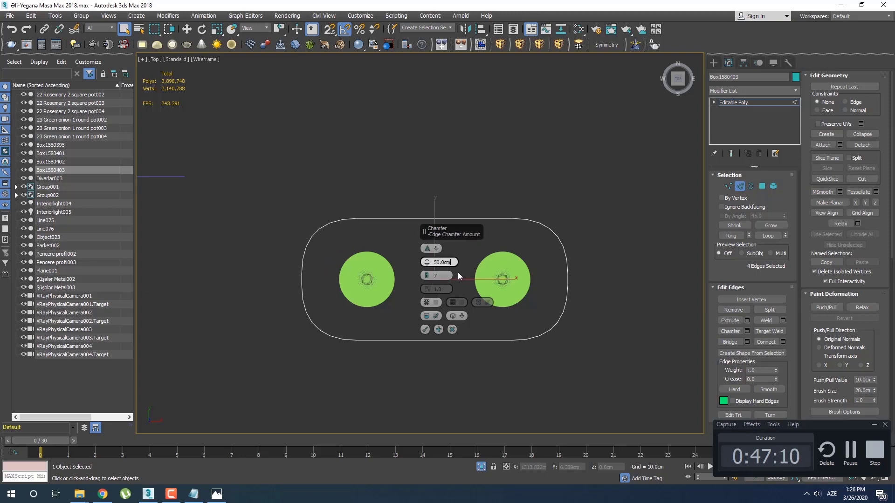
{"action": "left_click_drag", "start_coordinate": [426, 275], "coordinate": [419, 250]}
{"action": "left_click", "coordinate": [850, 452]}
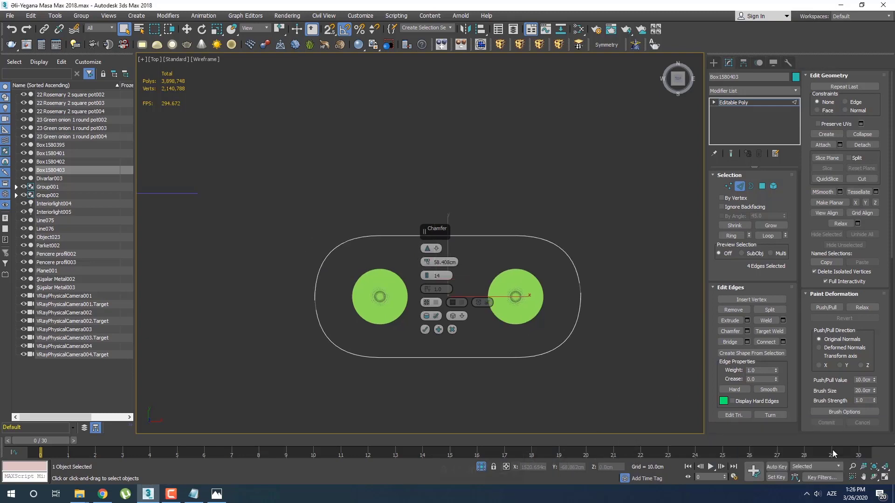
{"action": "left_click", "coordinate": [171, 494]}
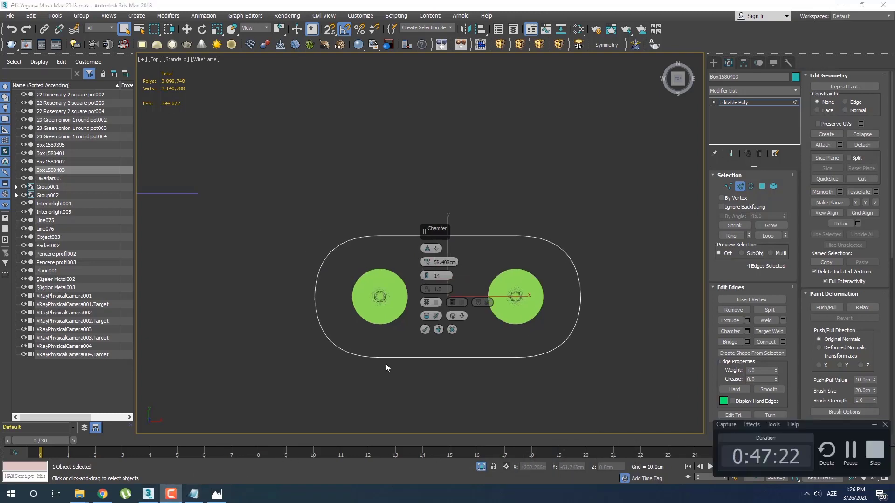
{"action": "left_click_drag", "start_coordinate": [427, 262], "coordinate": [423, 278]}
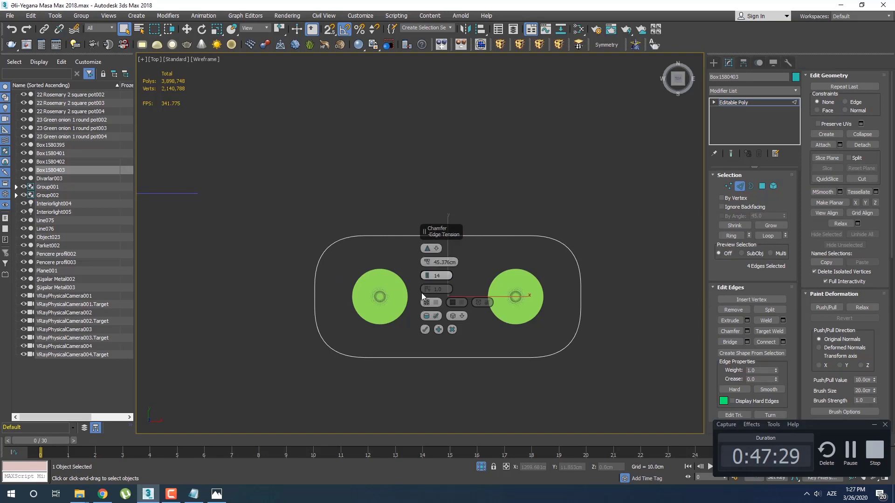
{"action": "left_click", "coordinate": [426, 330]}
Step: Inspect the rounded tabletop in a shaded Perspective view, undo the corner chamfer, and return to editing its corner edges
{"action": "key", "text": "p"}
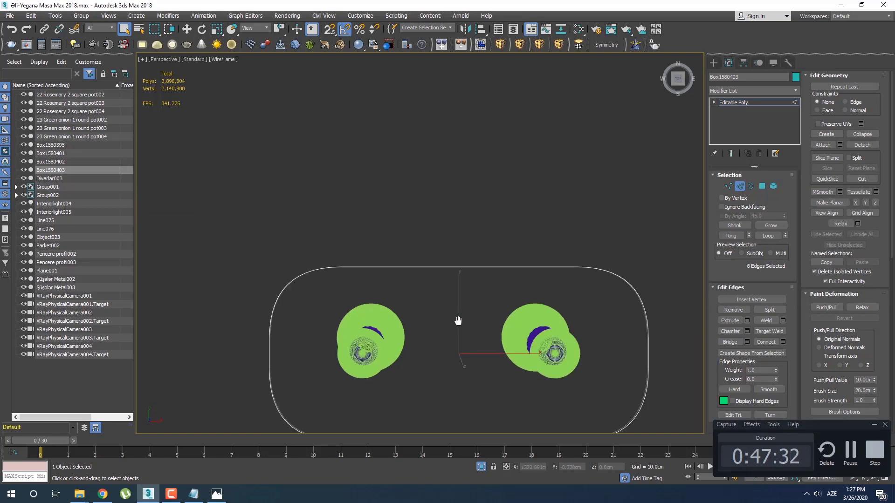
{"action": "mouse_move", "coordinate": [458, 321]}
{"action": "middle_mouse_down", "text": "alt"}
{"action": "mouse_move", "coordinate": [473, 261]}
{"action": "mouse_move", "coordinate": [448, 247]}
{"action": "mouse_move", "coordinate": [452, 270]}
{"action": "middle_mouse_up", "text": "alt"}
{"action": "key", "text": "F3"}
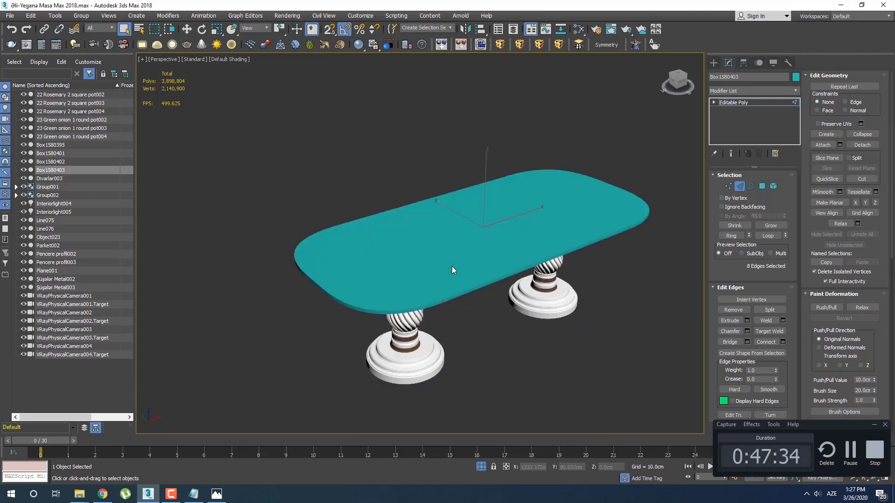
{"action": "key", "text": "F4"}
{"action": "key", "text": "F4"}
{"action": "left_click", "coordinate": [714, 63]}
{"action": "mouse_move", "coordinate": [540, 317]}
{"action": "middle_mouse_down", "text": "alt"}
{"action": "mouse_move", "coordinate": [542, 258]}
{"action": "mouse_move", "coordinate": [550, 310]}
{"action": "middle_mouse_up", "text": "alt"}
{"action": "key", "text": "2"}
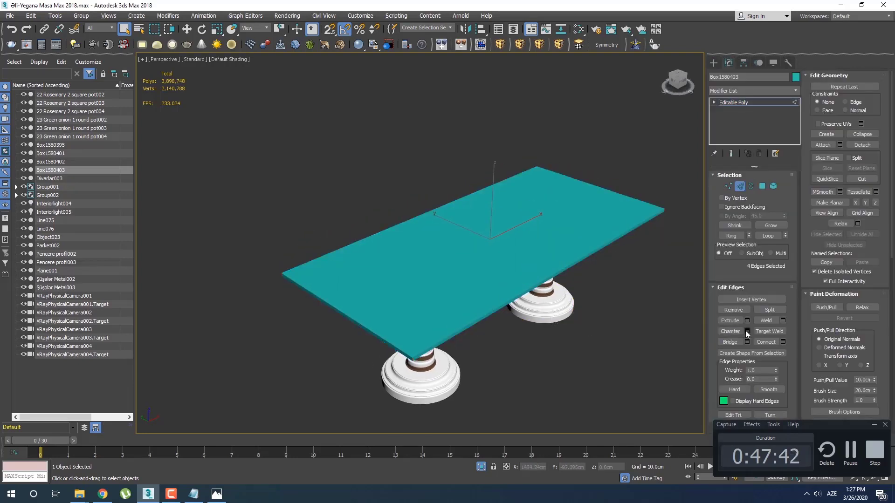
Step: Chamfer the four corner edges again by about 45.4 cm with more segments for a smoother curve, showing edged faces
{"action": "left_click", "coordinate": [747, 331]}
{"action": "middle_click_drag", "start_coordinate": [400, 315], "coordinate": [404, 319]}
{"action": "key", "text": "F4"}
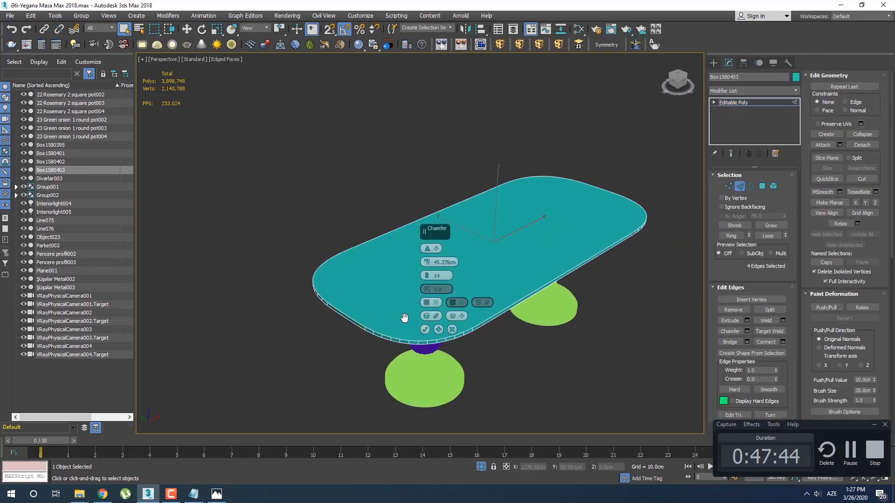
{"action": "left_click_drag", "start_coordinate": [428, 279], "coordinate": [428, 271]}
{"action": "left_click", "coordinate": [425, 330]}
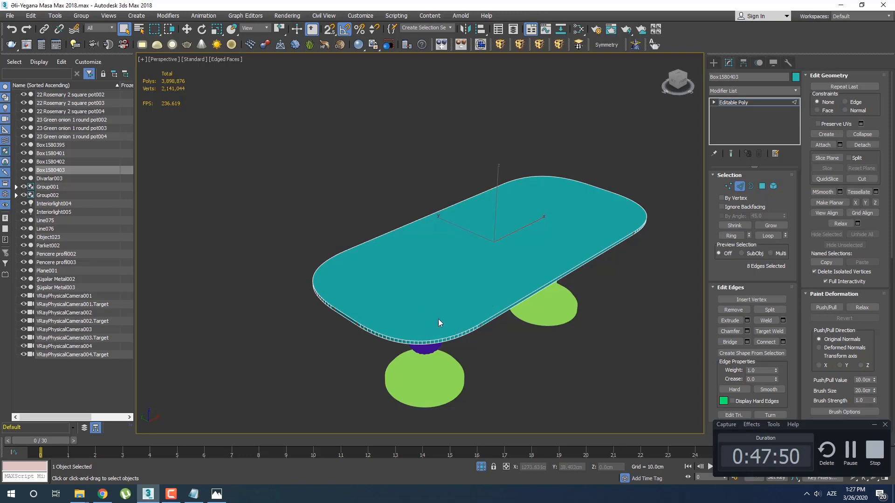
Step: Inset the tabletop's large upper polygon by 1 cm
{"action": "key", "text": "4"}
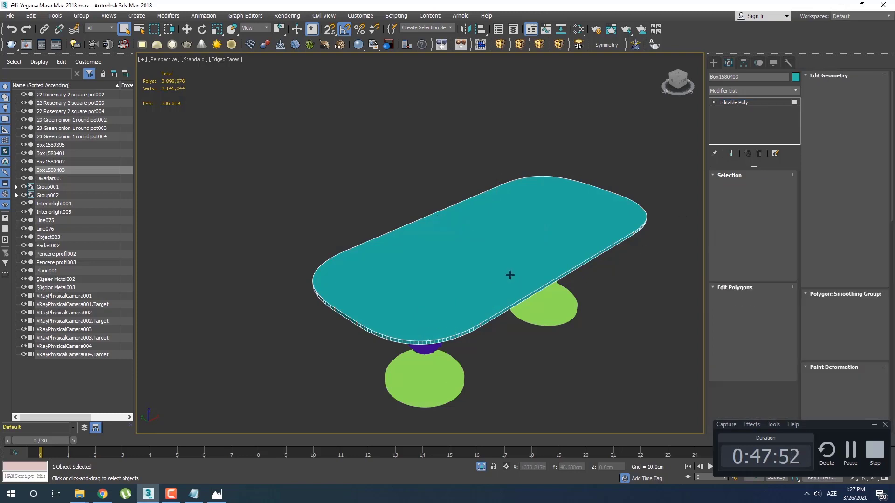
{"action": "left_click", "coordinate": [510, 274]}
{"action": "left_click", "coordinate": [783, 321]}
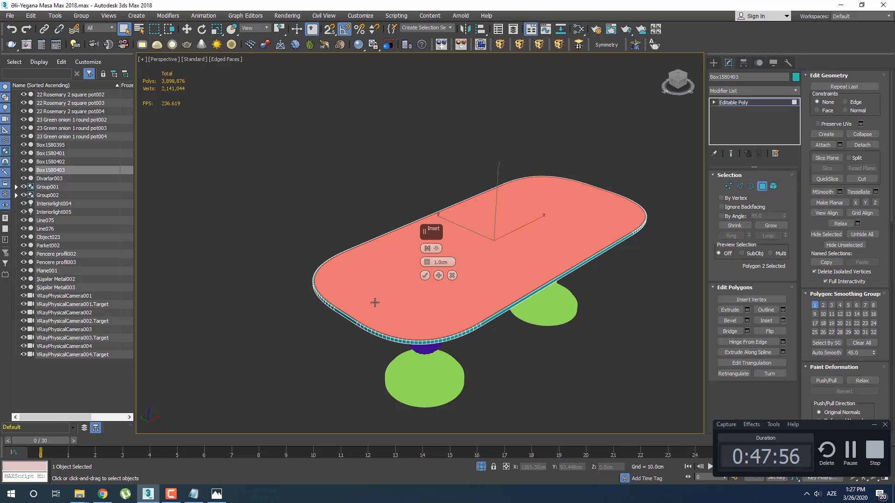
{"action": "left_click", "coordinate": [425, 275]}
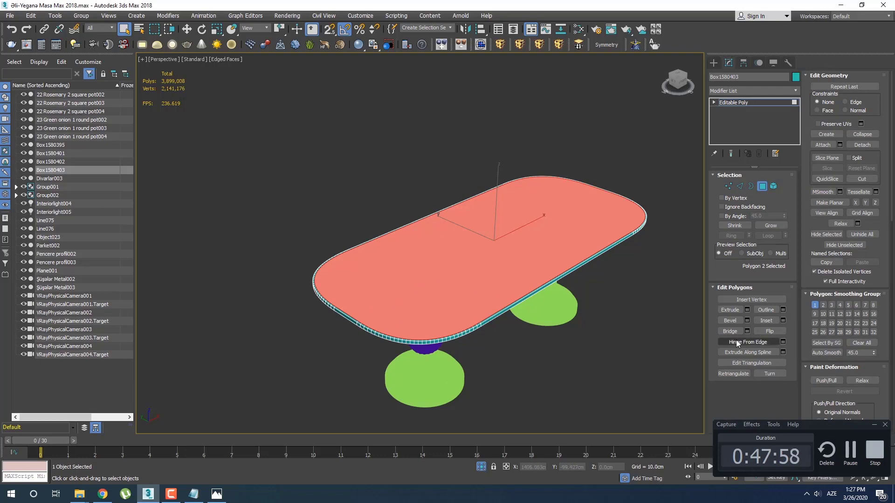
Step: Try extruding the inset upper polygon by 2 cm, check the rim up close, and undo the extrusion
{"action": "left_click", "coordinate": [746, 310]}
{"action": "left_click_drag", "start_coordinate": [451, 262], "coordinate": [404, 261]}
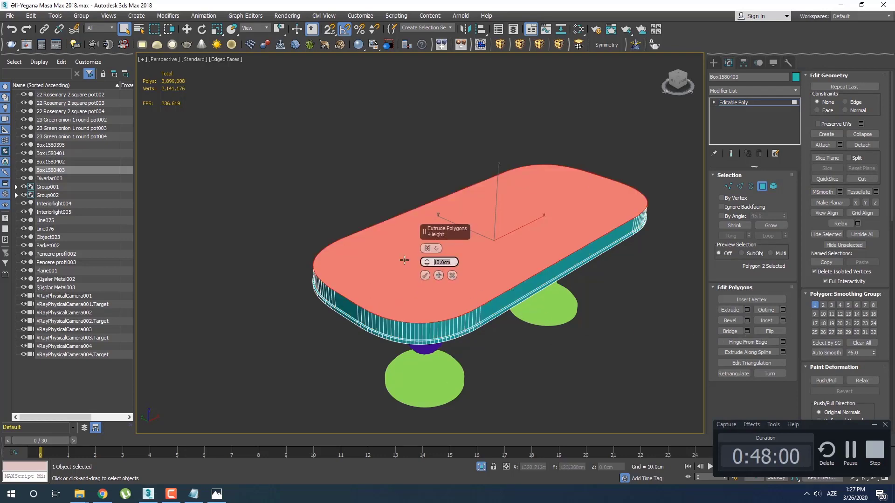
{"action": "type", "text": "2"}
{"action": "key", "text": "Return"}
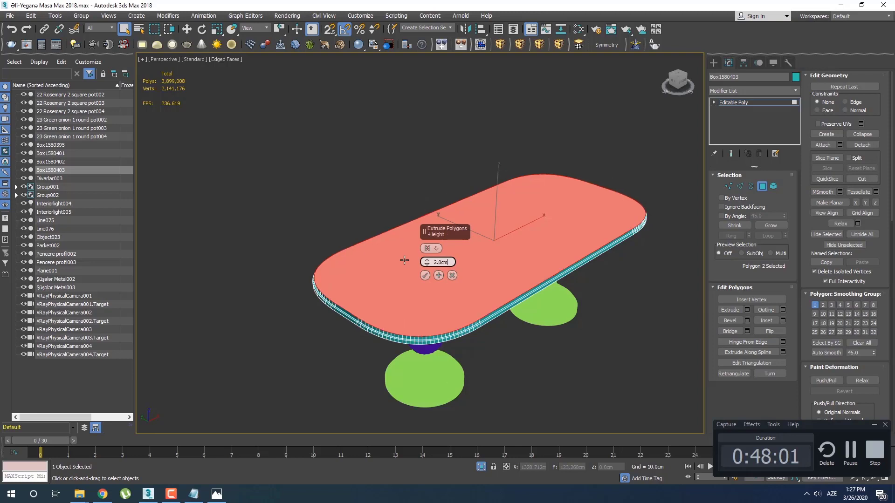
{"action": "left_click", "coordinate": [426, 276]}
{"action": "scroll", "coordinate": [406, 327], "scroll_direction": "up", "scroll_amount": 2}
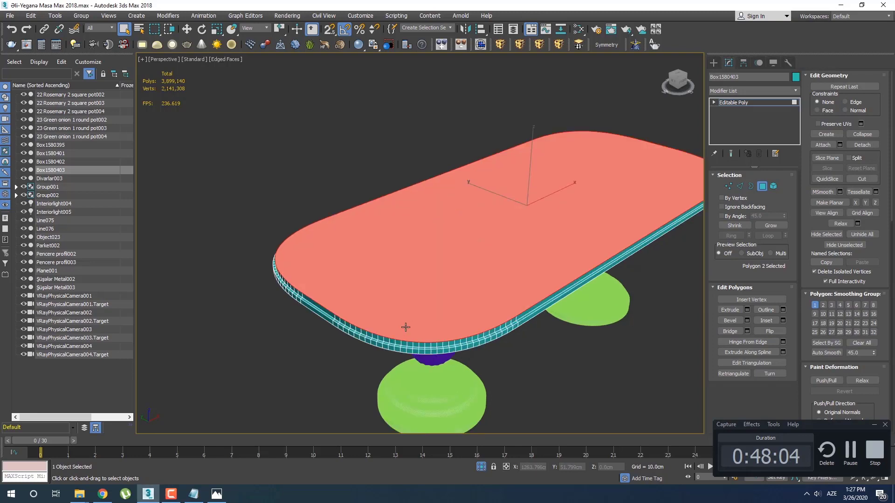
{"action": "scroll", "coordinate": [407, 341], "scroll_direction": "up", "scroll_amount": 3}
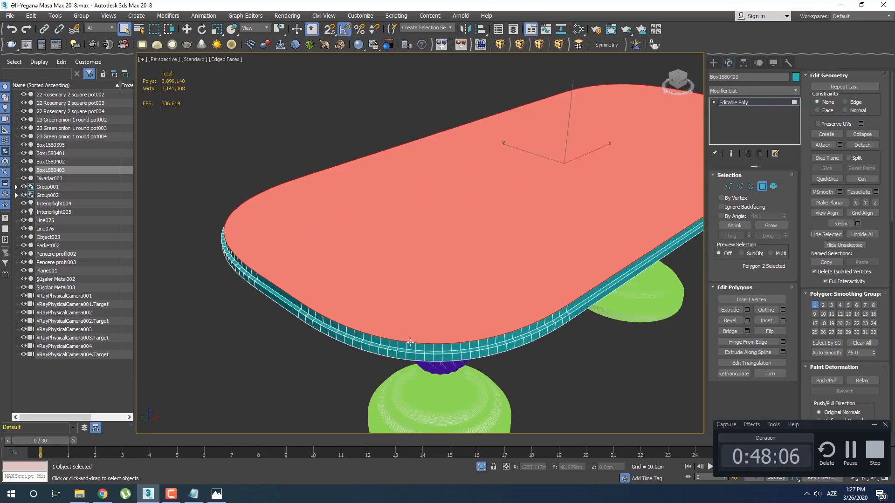
{"action": "key", "text": "ctrl+z"}
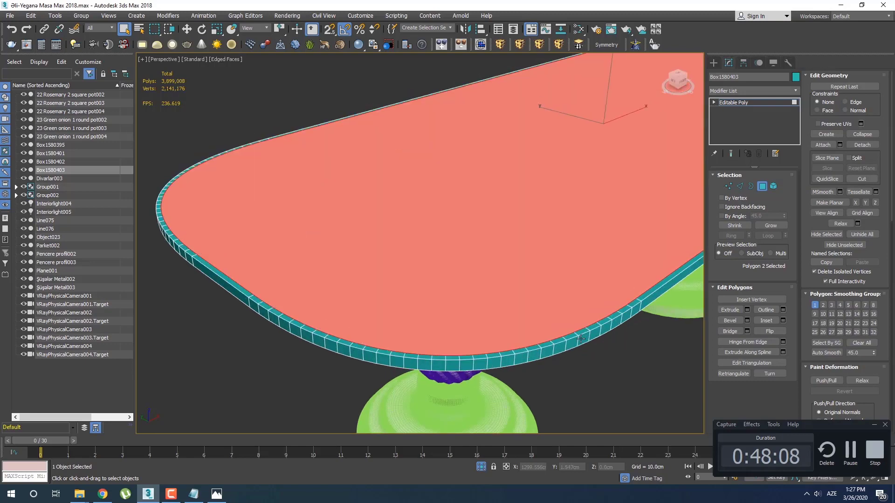
Step: Extrude the tabletop's inset upper polygon by 1 cm, followed by a second 1 cm extrusion
{"action": "left_click", "coordinate": [747, 310]}
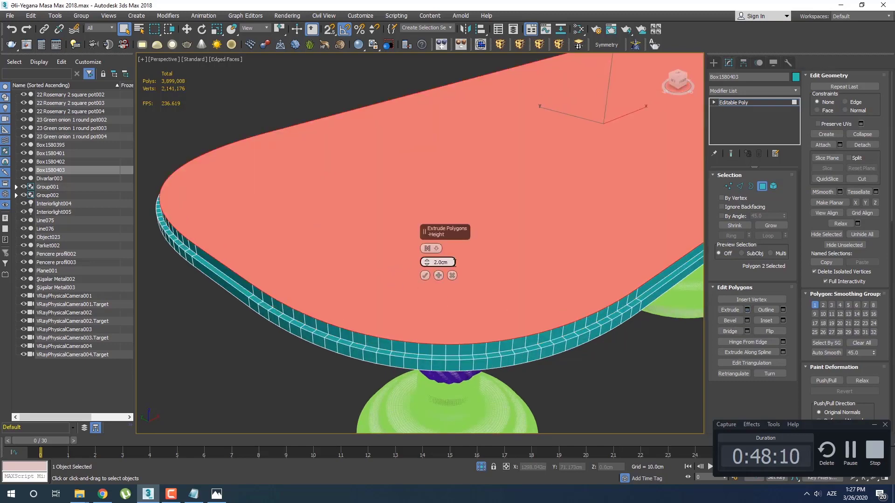
{"action": "type", "text": "1"}
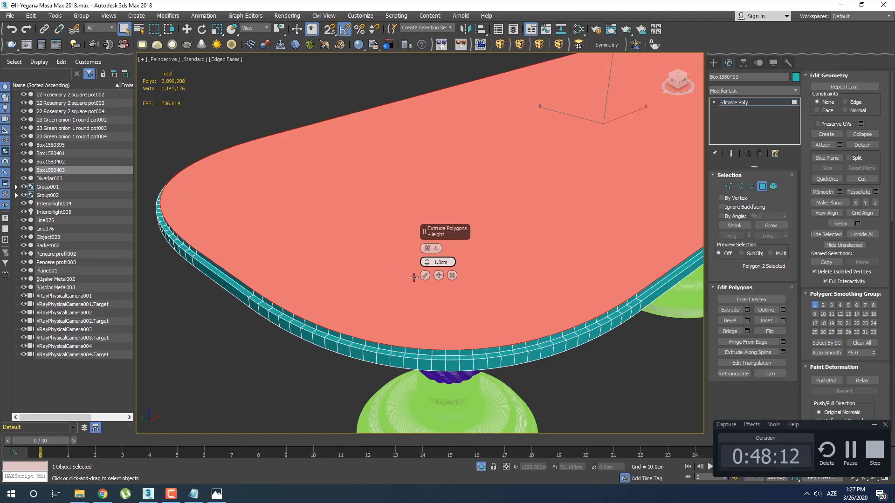
{"action": "left_click", "coordinate": [425, 276]}
{"action": "middle_click_drag", "start_coordinate": [414, 296], "coordinate": [413, 307]}
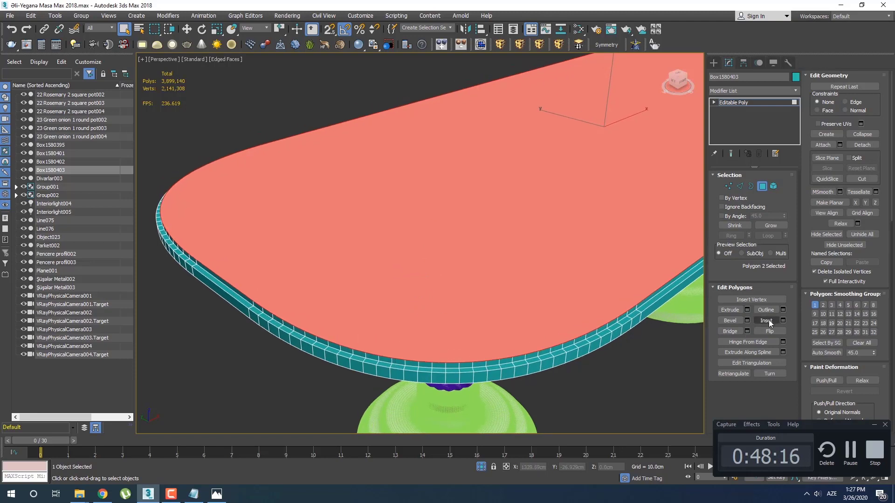
{"action": "left_click", "coordinate": [747, 310]}
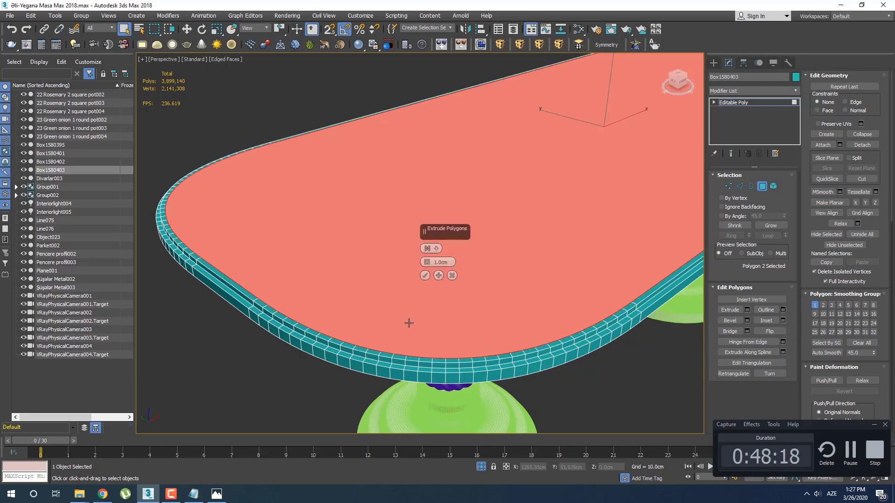
{"action": "left_click", "coordinate": [426, 276]}
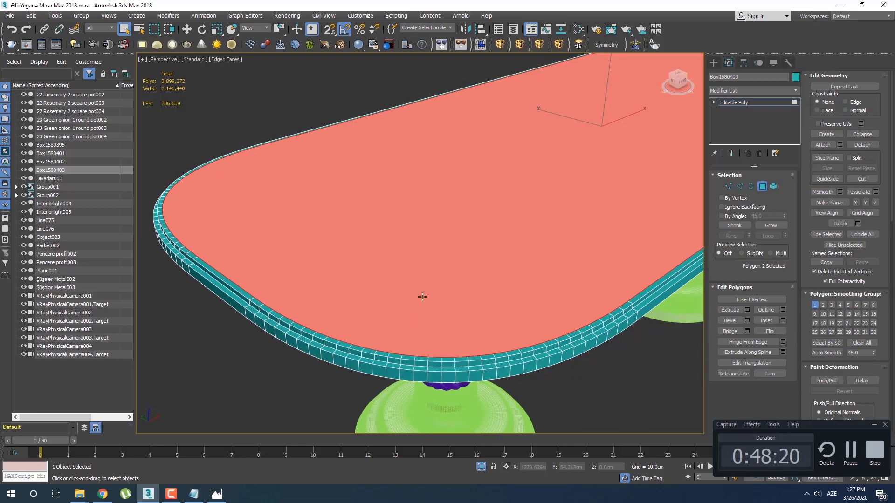
Step: Check the stepped rim from another angle and apply one more inset to the tabletop's upper polygon
{"action": "scroll", "coordinate": [422, 297], "scroll_direction": "down", "scroll_amount": 5}
{"action": "middle_click_drag", "start_coordinate": [429, 289], "coordinate": [491, 327]}
{"action": "scroll", "coordinate": [470, 300], "scroll_direction": "up", "scroll_amount": 6}
{"action": "left_click", "coordinate": [783, 321]}
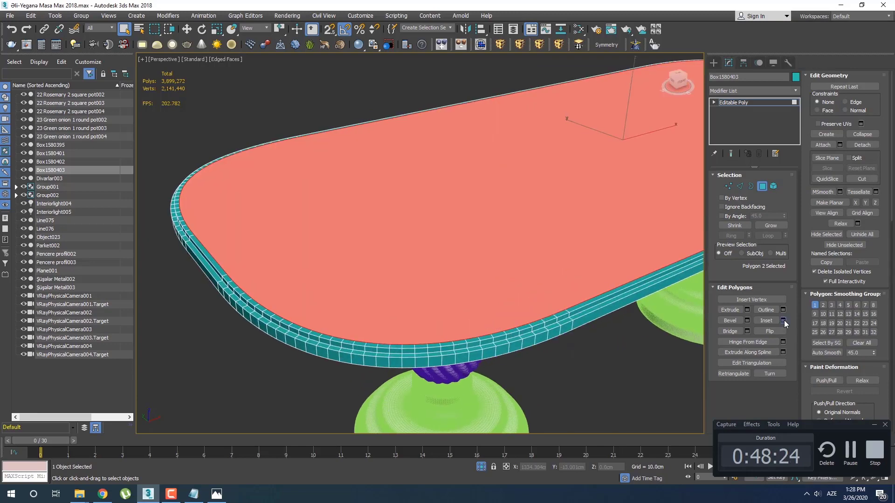
{"action": "left_click", "coordinate": [426, 276]}
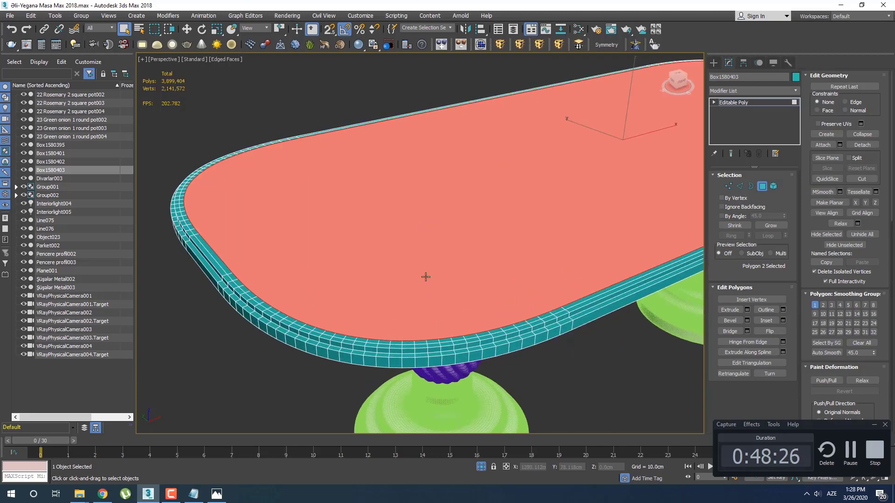
Step: Open the Slate Material Editor, display the Qara Laminat material's parameters, and look over the neighbouring materials
{"action": "key", "text": "m"}
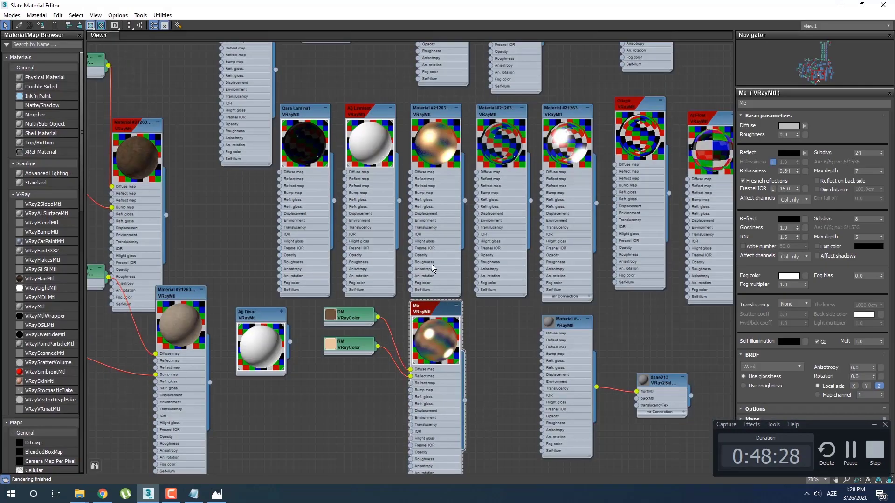
{"action": "middle_click_drag", "start_coordinate": [452, 247], "coordinate": [488, 300]}
{"action": "double_click", "coordinate": [328, 168]}
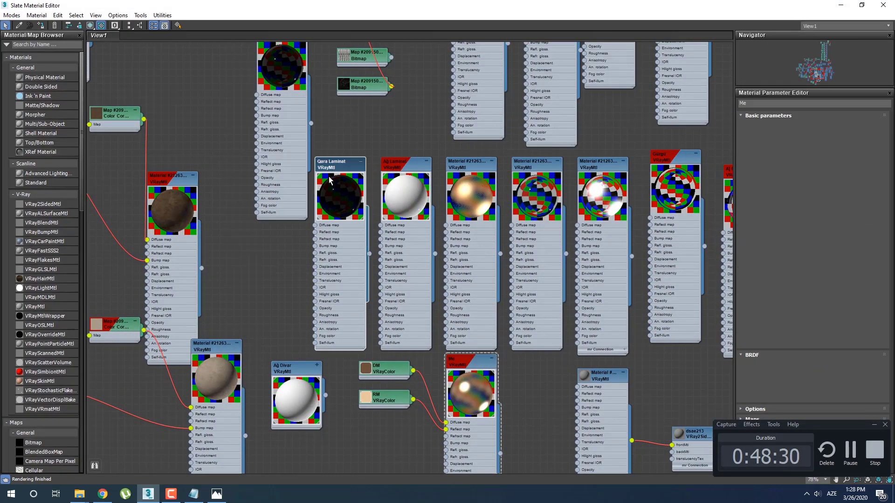
{"action": "middle_click_drag", "start_coordinate": [341, 182], "coordinate": [210, 217]}
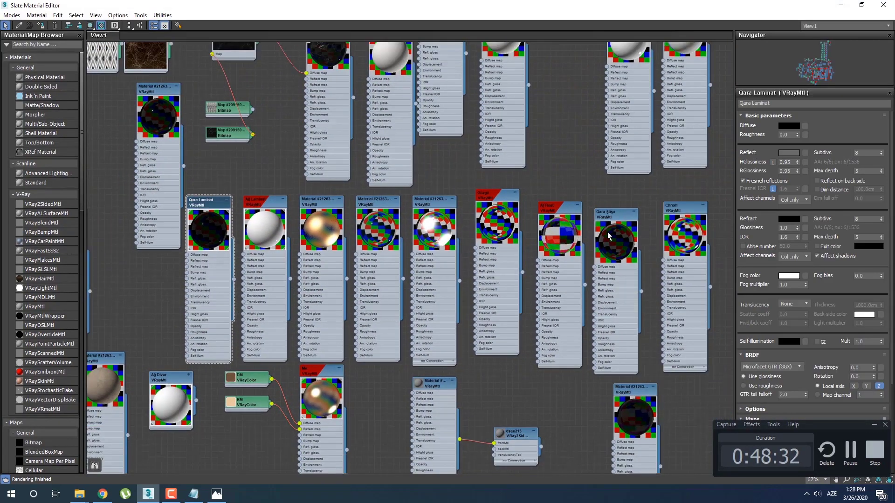
{"action": "middle_click_drag", "start_coordinate": [642, 233], "coordinate": [558, 242]}
{"action": "middle_click_drag", "start_coordinate": [250, 257], "coordinate": [569, 263]}
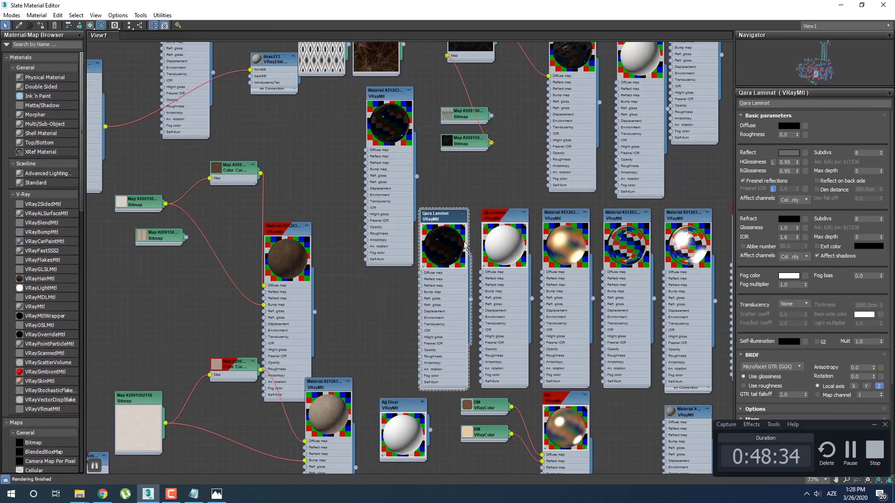
{"action": "scroll", "coordinate": [453, 226], "scroll_direction": "up", "scroll_amount": 1}
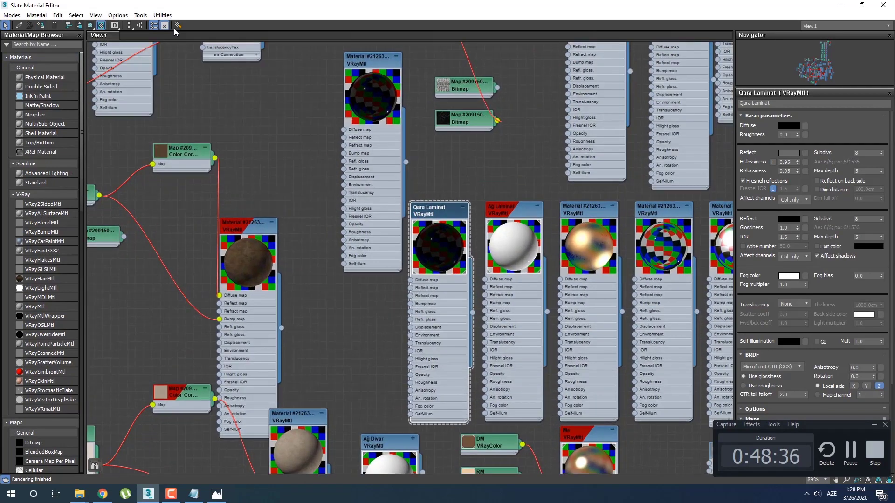
Step: Leave the material editor and undo the tabletop's material assignment and the last inset of its upper polygon
{"action": "left_click", "coordinate": [883, 5]}
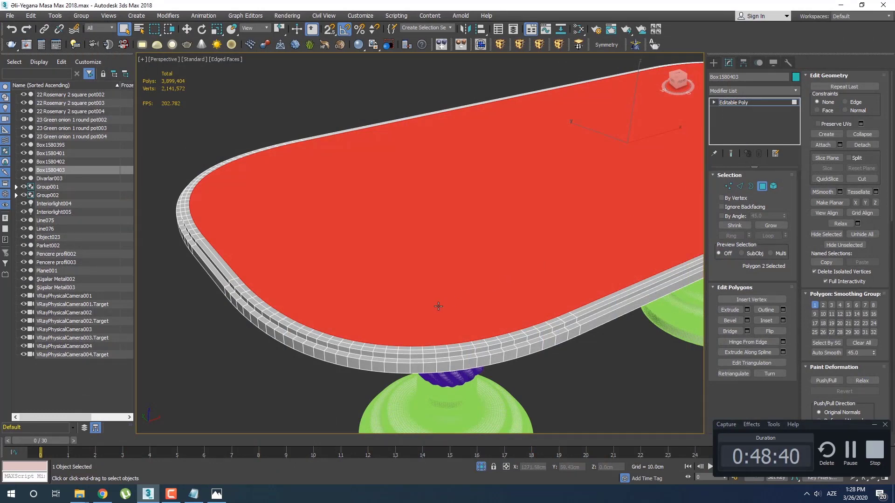
{"action": "key", "text": "alt+x"}
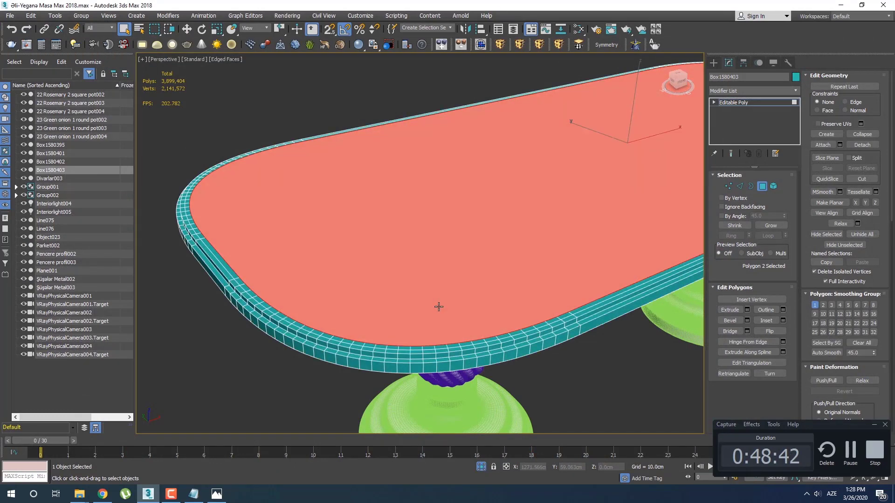
{"action": "middle_click_drag", "start_coordinate": [438, 307], "coordinate": [455, 314]}
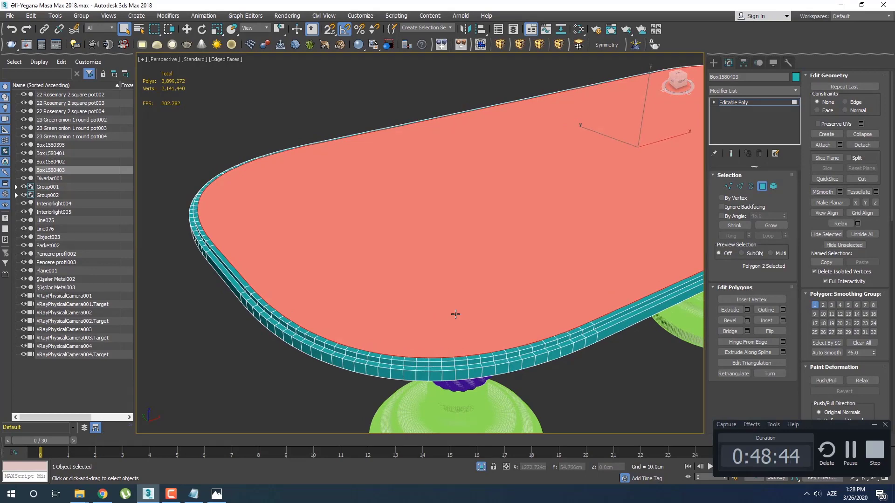
Step: Invert the polygon selection to everything except the tabletop's upper face and assign the Ağ Laminat material to it
{"action": "key", "text": "m"}
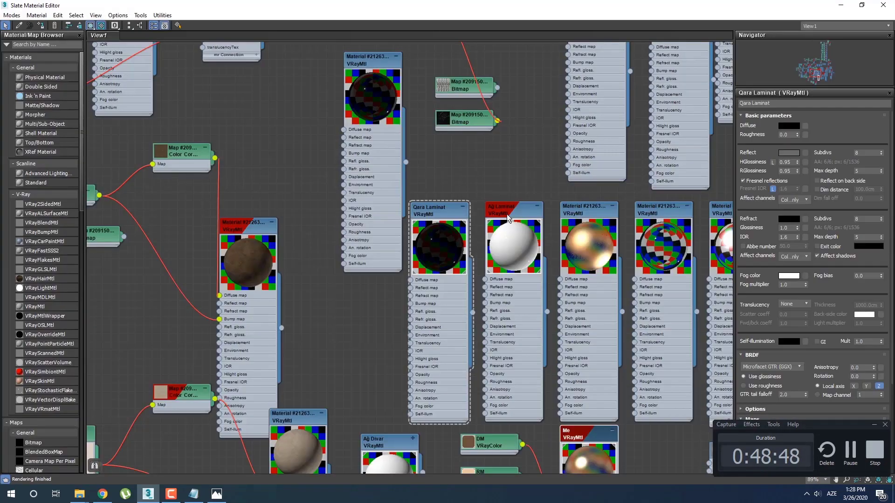
{"action": "double_click", "coordinate": [508, 218]}
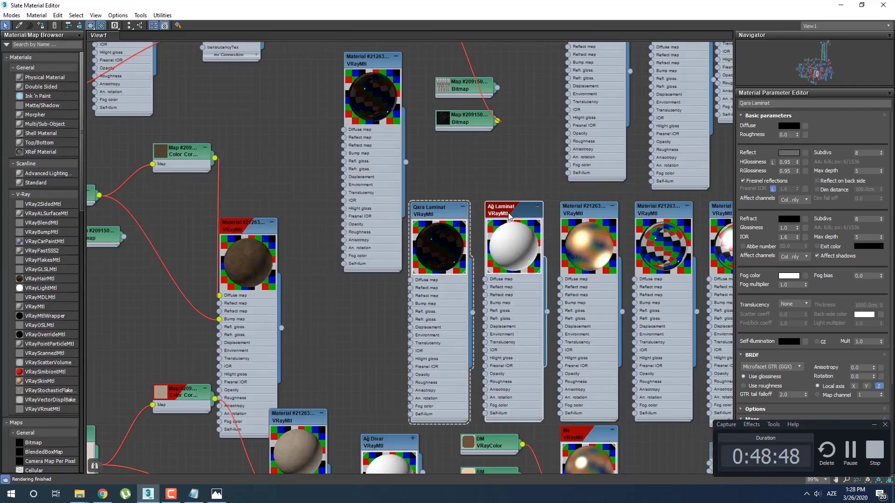
{"action": "left_click", "coordinate": [841, 5]}
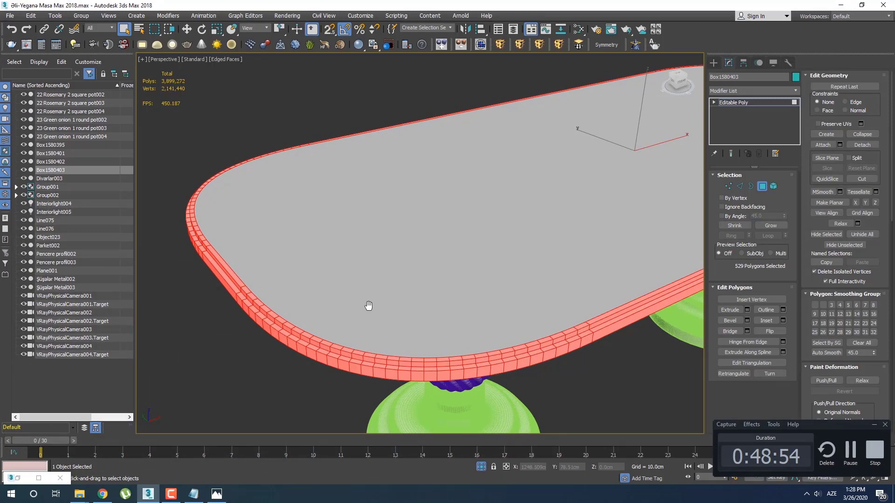
Step: Try to select the edge loops along the steps and underside of the tabletop's rim
{"action": "key", "text": "2"}
{"action": "scroll", "coordinate": [274, 288], "scroll_direction": "up", "scroll_amount": 10}
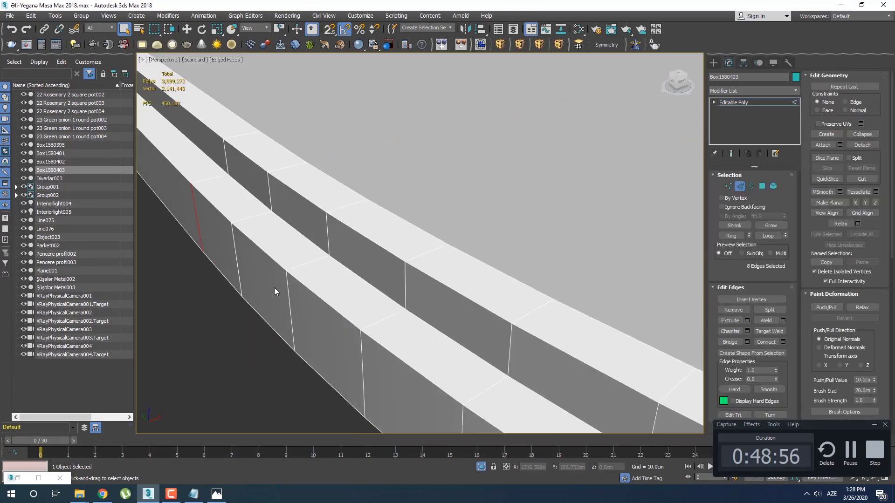
{"action": "left_click", "coordinate": [311, 243]}
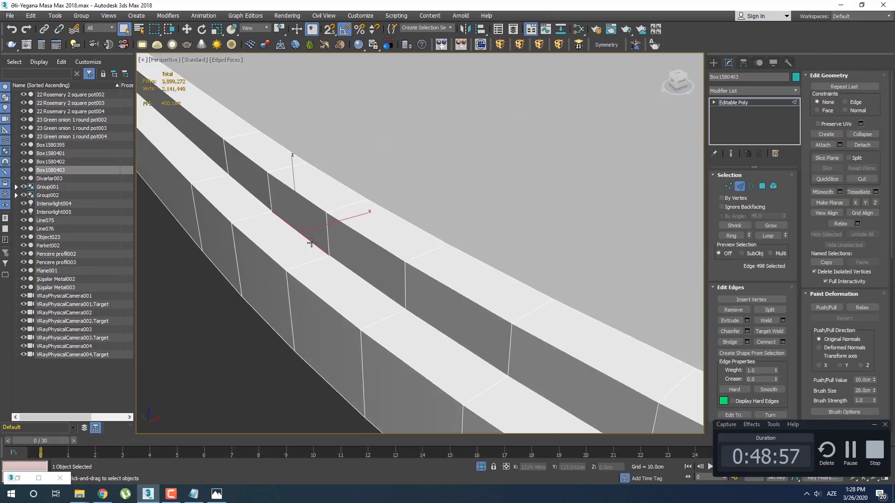
{"action": "left_click", "coordinate": [280, 264], "text": "ctrl"}
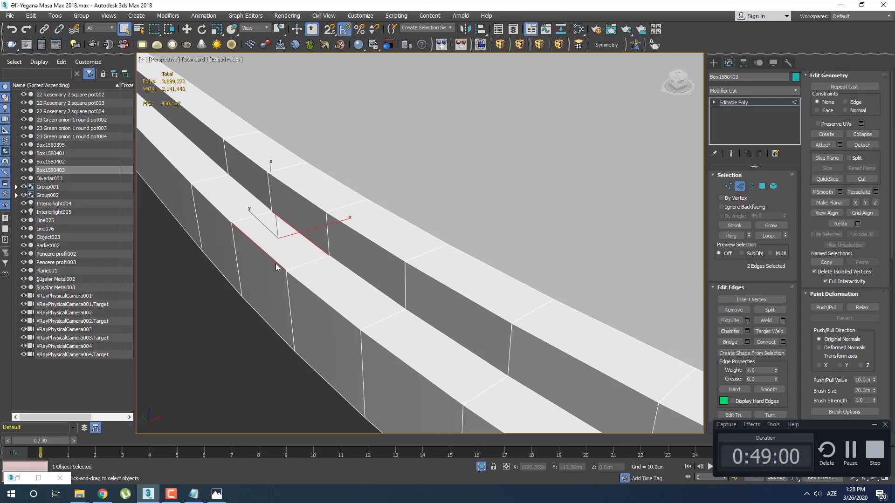
{"action": "left_click", "coordinate": [255, 310], "text": "ctrl"}
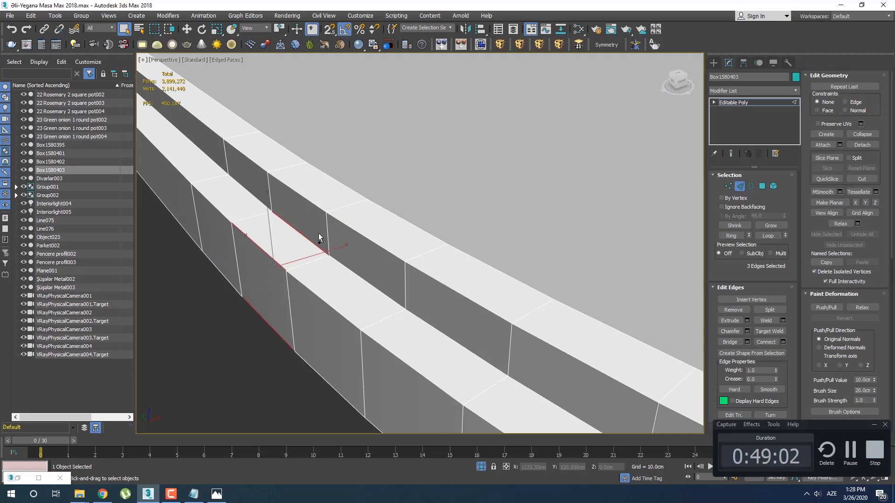
{"action": "key", "text": "alt+l"}
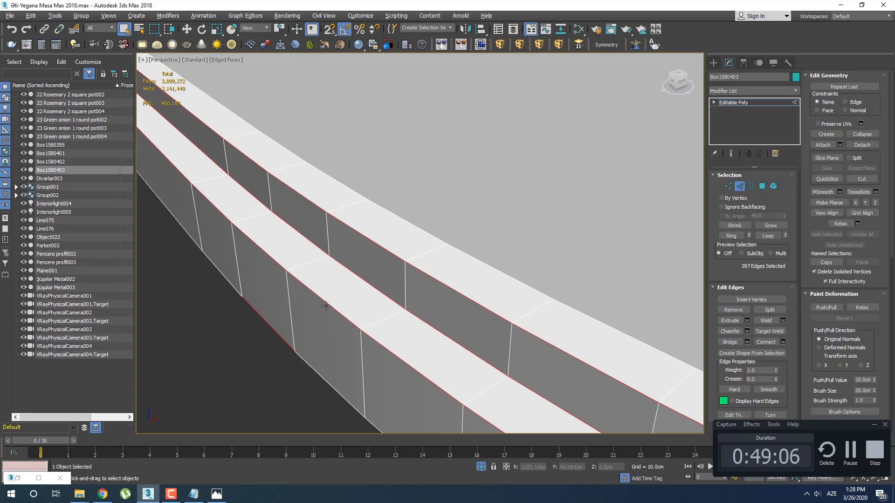
{"action": "scroll", "coordinate": [307, 319], "scroll_direction": "down", "scroll_amount": 2}
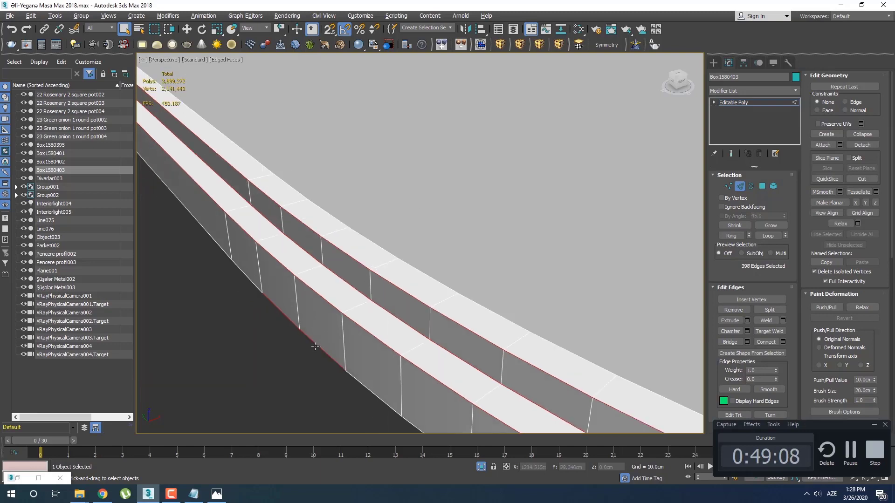
{"action": "scroll", "coordinate": [331, 342], "scroll_direction": "down", "scroll_amount": 5}
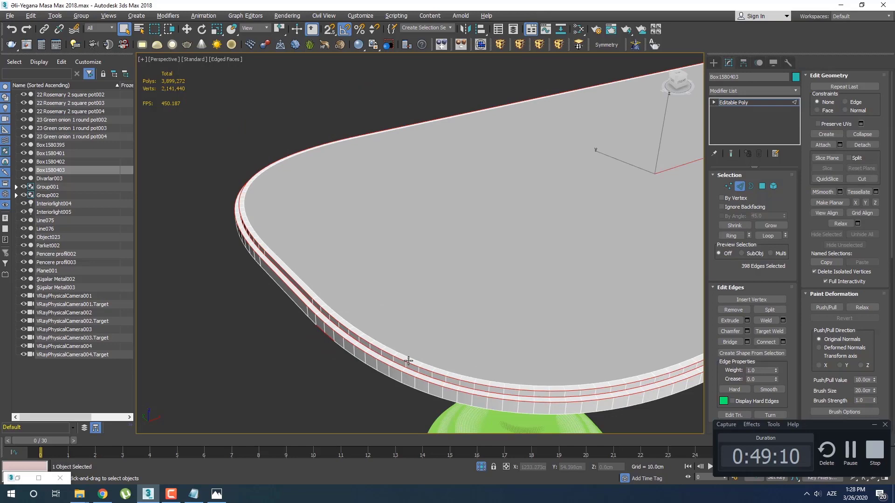
Step: Try expanding the rim edge selection into rings, and undo that selection
{"action": "key", "text": "alt+r"}
{"action": "scroll", "coordinate": [381, 344], "scroll_direction": "up", "scroll_amount": 2}
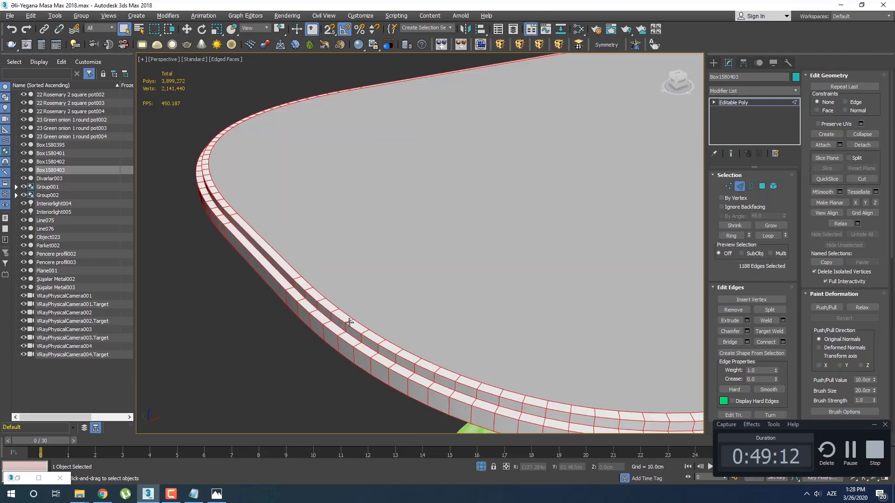
{"action": "key", "text": "ctrl+z"}
{"action": "scroll", "coordinate": [335, 335], "scroll_direction": "up", "scroll_amount": 2}
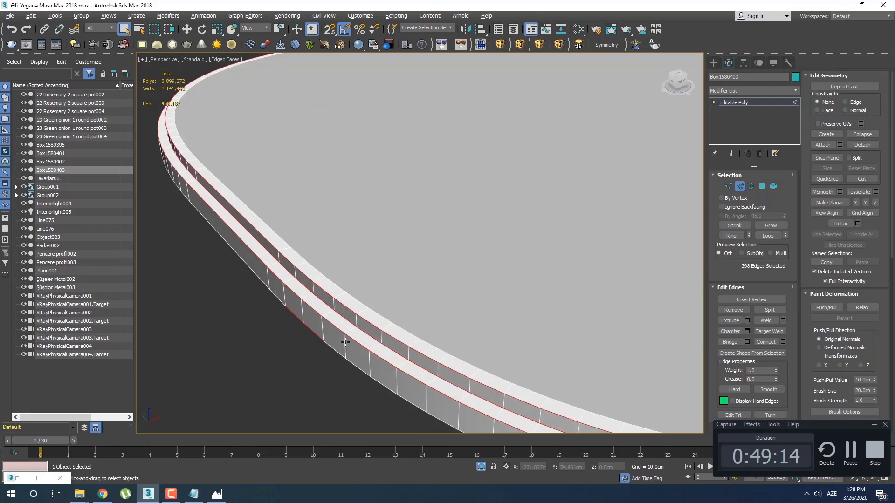
Step: Replace the selection in the front view with the edges along the underside of the tabletop, and return to a perspective close-up
{"action": "key", "text": "f"}
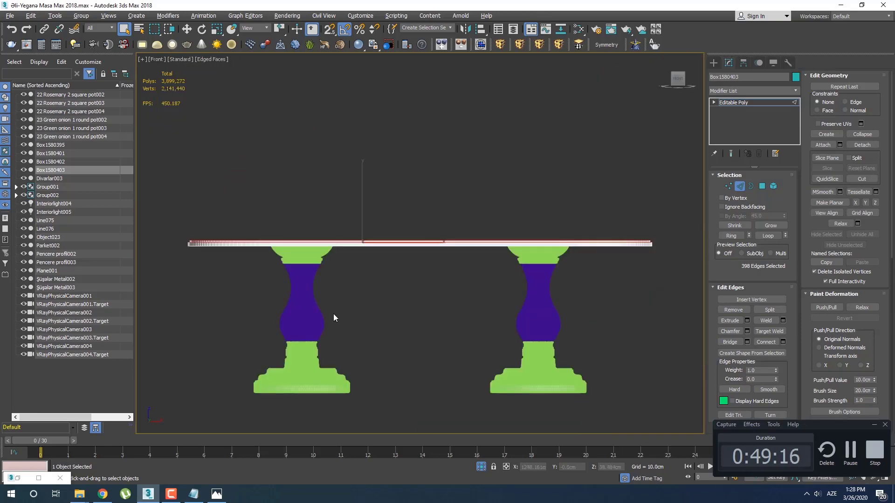
{"action": "left_click_drag", "start_coordinate": [448, 269], "coordinate": [589, 271]}
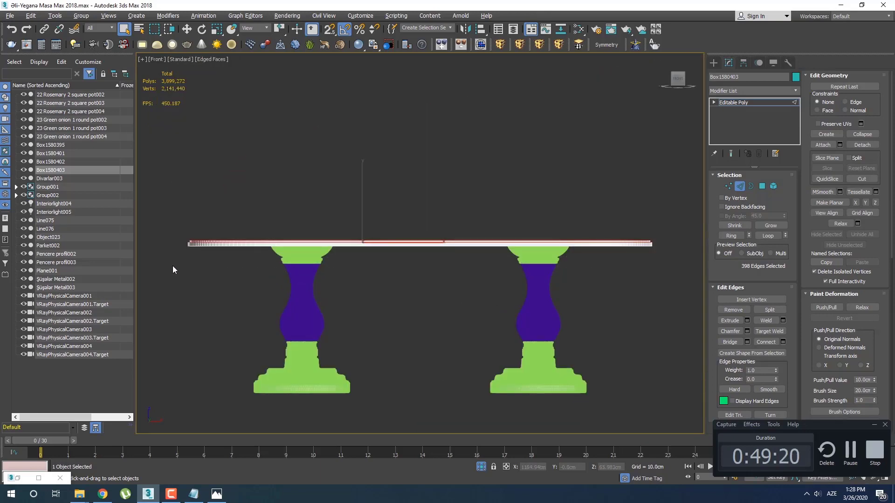
{"action": "left_click_drag", "start_coordinate": [173, 264], "coordinate": [574, 264]}
{"action": "left_click_drag", "start_coordinate": [673, 246], "coordinate": [175, 245]}
{"action": "middle_click_drag", "start_coordinate": [340, 286], "coordinate": [381, 316]}
{"action": "scroll", "coordinate": [381, 316], "scroll_direction": "up", "scroll_amount": 3}
{"action": "key", "text": "p"}
{"action": "key", "text": "z"}
{"action": "middle_click_drag", "start_coordinate": [281, 292], "coordinate": [266, 274], "text": "alt"}
{"action": "scroll", "coordinate": [266, 274], "scroll_direction": "up", "scroll_amount": 6}
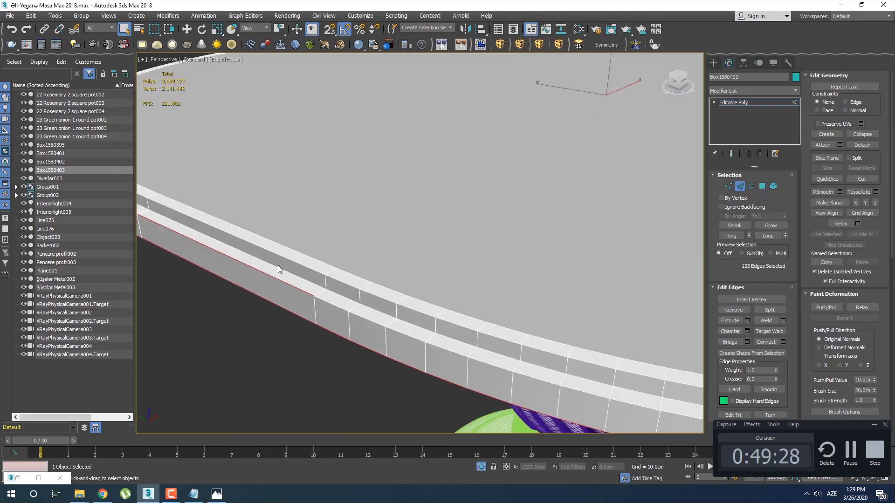
Step: Add the complete edge loops along the corners of the rim's steps to the underside edge selection
{"action": "left_click", "coordinate": [277, 266], "text": "ctrl"}
{"action": "left_click", "coordinate": [284, 257], "text": "ctrl"}
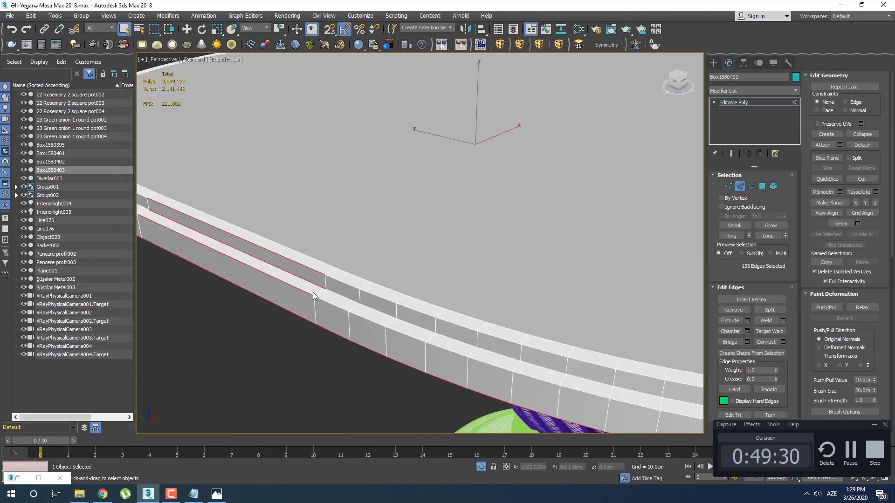
{"action": "double_click", "coordinate": [316, 296], "text": "ctrl"}
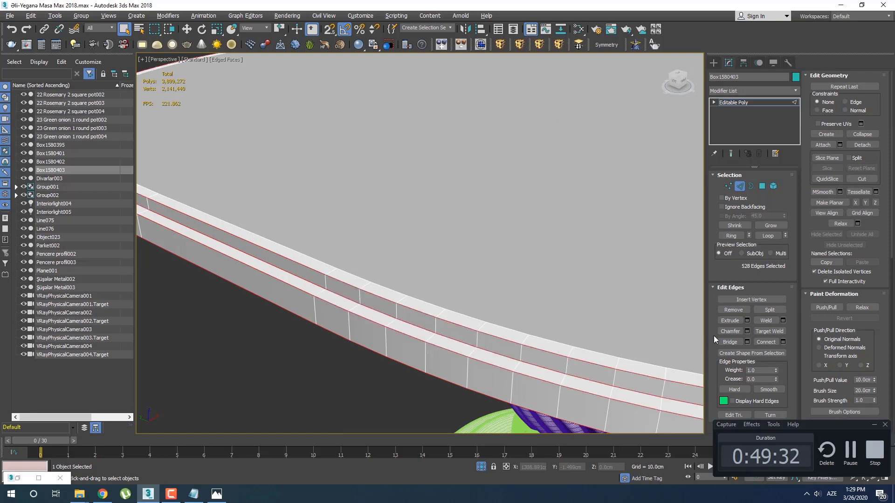
Step: Chamfer the selected rim edge loops by 0.26 cm with 6 segments
{"action": "left_click", "coordinate": [747, 331]}
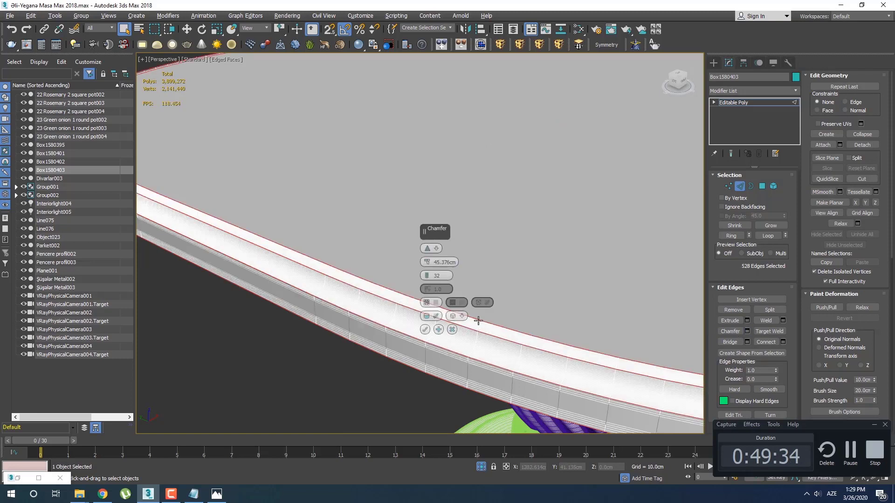
{"action": "right_click", "coordinate": [429, 277]}
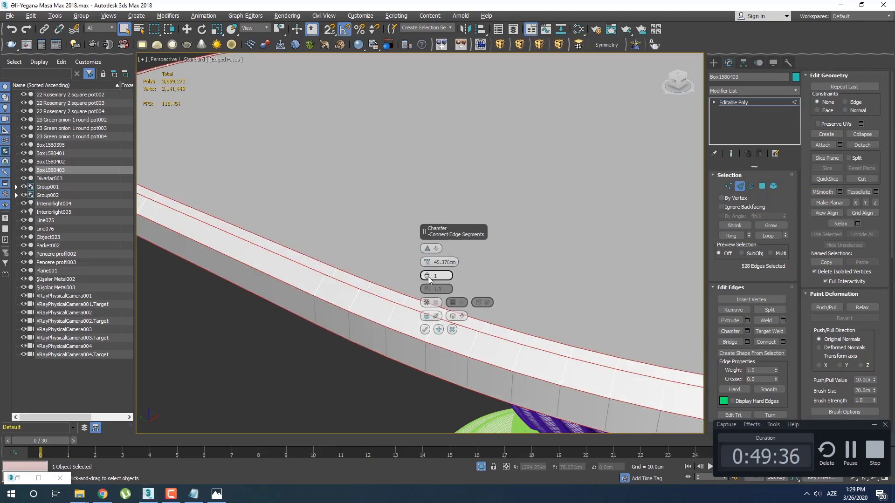
{"action": "right_click", "coordinate": [428, 264]}
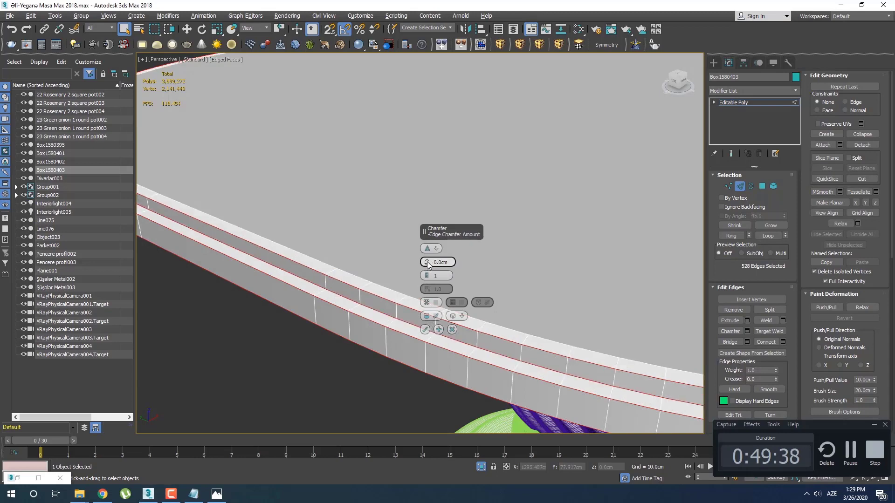
{"action": "left_click_drag", "start_coordinate": [427, 263], "coordinate": [429, 273]}
{"action": "scroll", "coordinate": [382, 323], "scroll_direction": "up", "scroll_amount": 3}
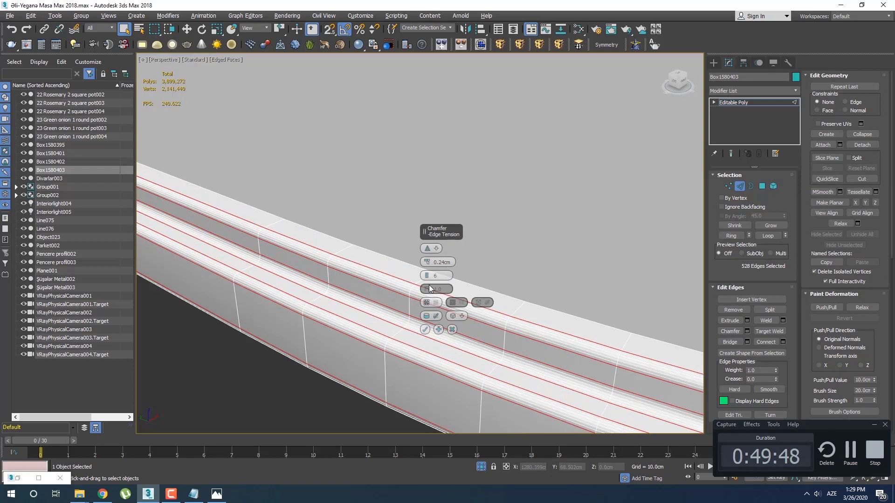
{"action": "left_click_drag", "start_coordinate": [427, 262], "coordinate": [426, 262]}
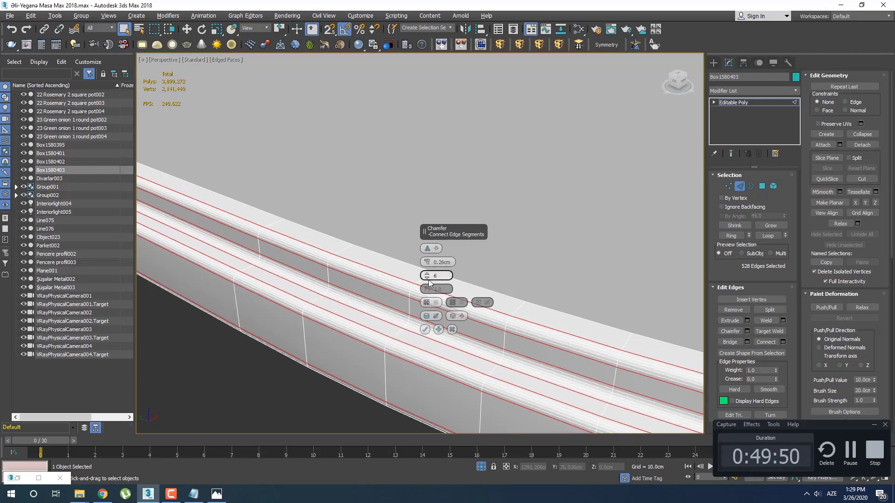
{"action": "left_click", "coordinate": [426, 330]}
Step: Select only the tabletop's upper polygon and assign the Me material to it
{"action": "scroll", "coordinate": [426, 326], "scroll_direction": "down", "scroll_amount": 5}
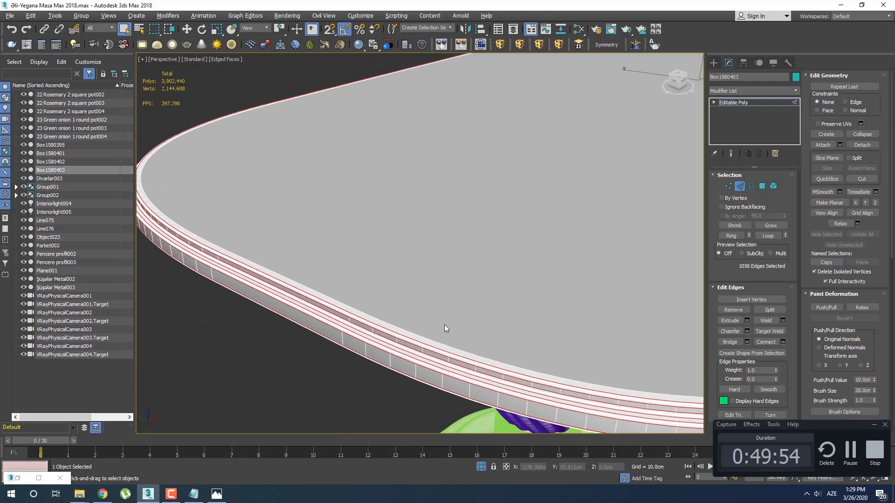
{"action": "key", "text": "4"}
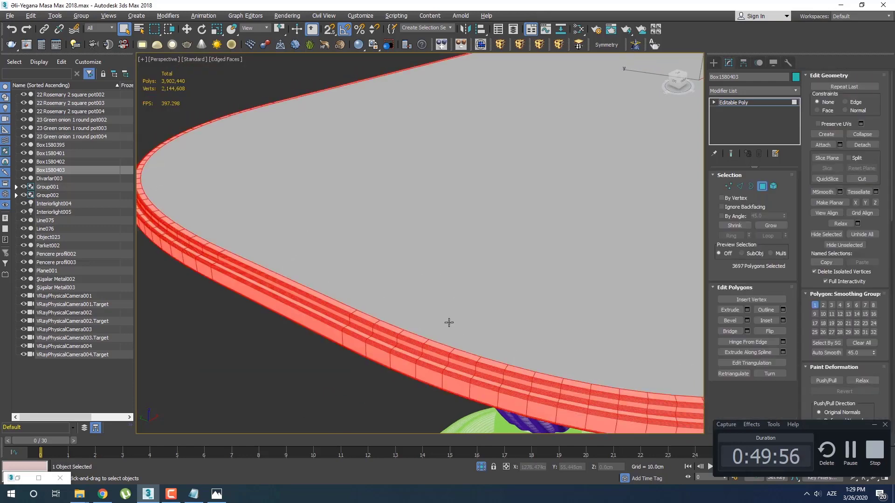
{"action": "left_click", "coordinate": [449, 322]}
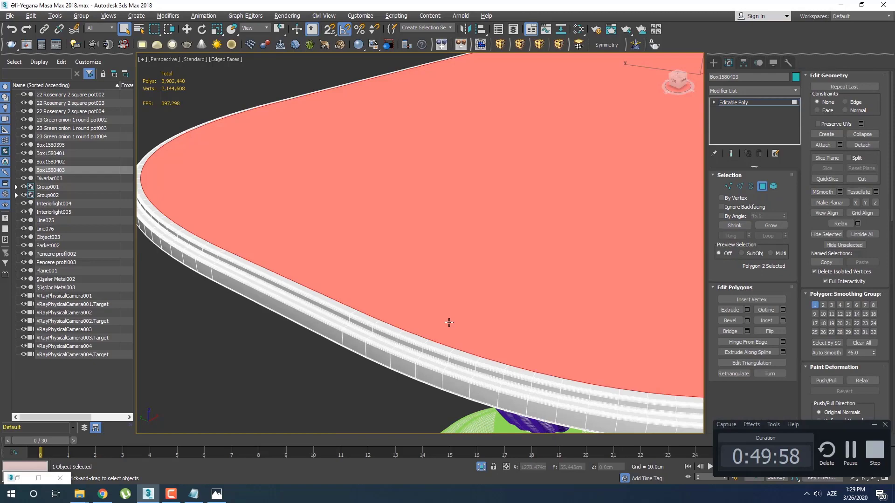
{"action": "key", "text": "m"}
{"action": "left_click", "coordinate": [582, 434]}
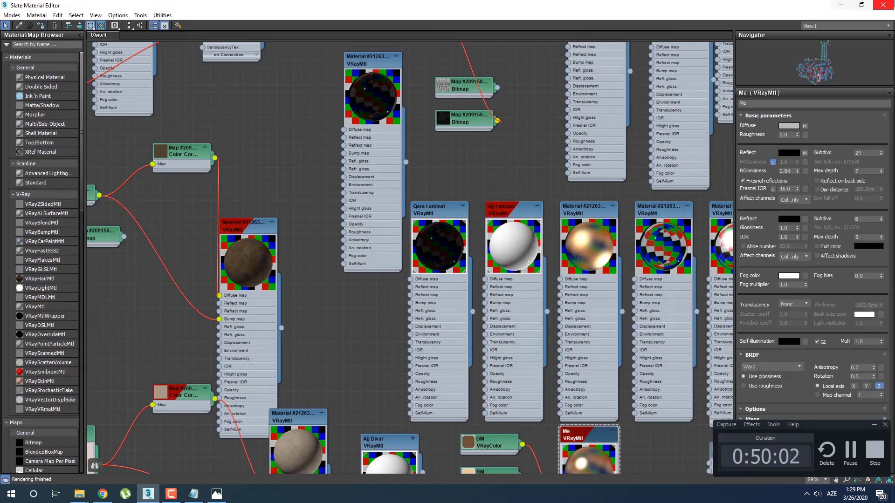
{"action": "left_click", "coordinate": [884, 5]}
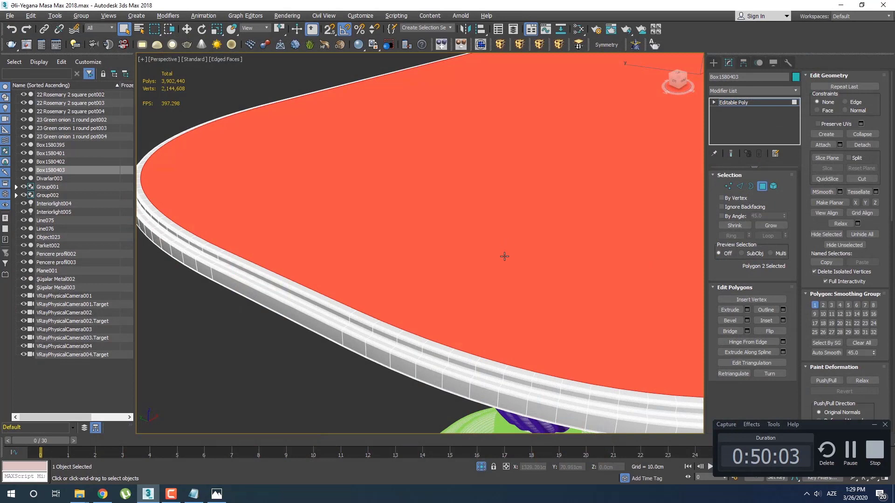
Step: Inset the tabletop's upper polygon by 0.605 cm
{"action": "left_click", "coordinate": [783, 321]}
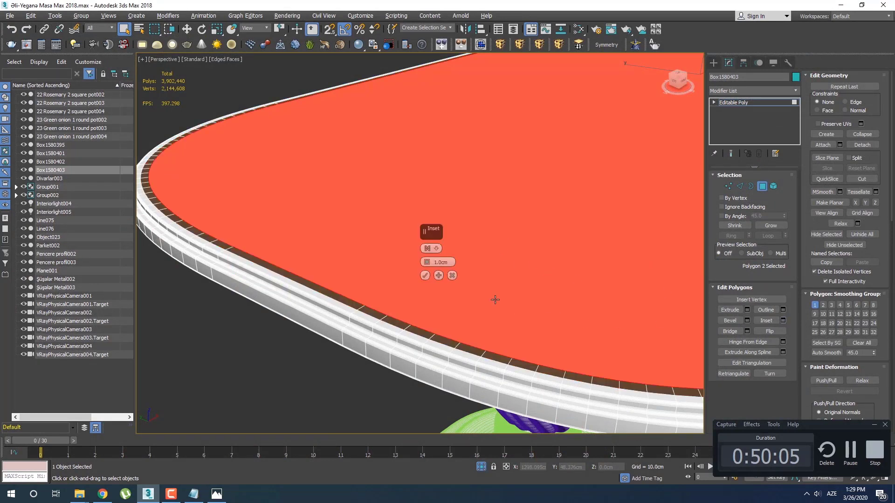
{"action": "right_click", "coordinate": [428, 263]}
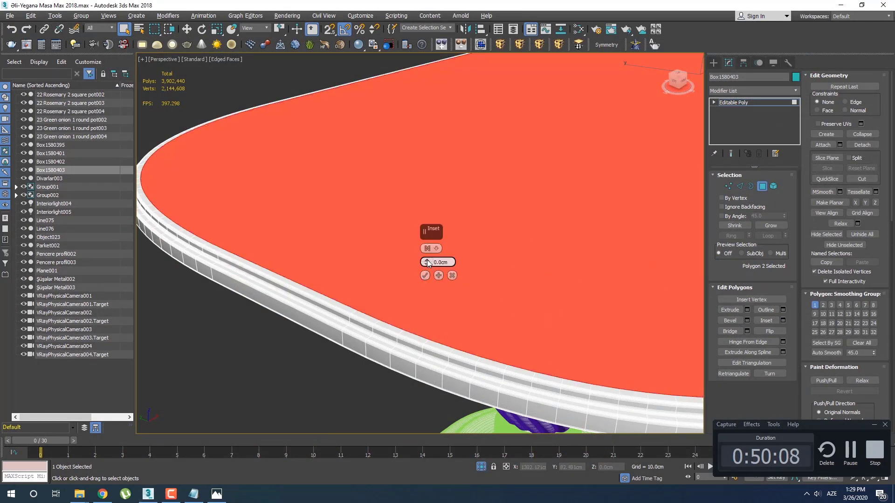
{"action": "left_click_drag", "start_coordinate": [428, 263], "coordinate": [428, 258]}
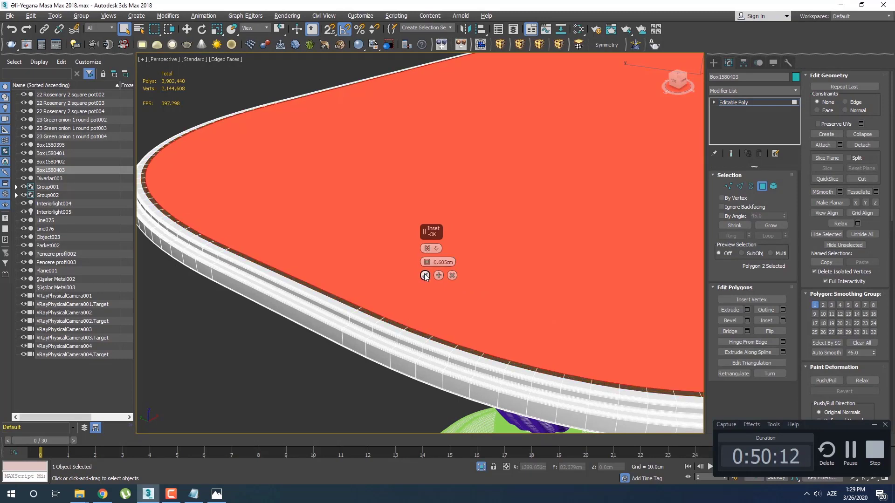
{"action": "left_click", "coordinate": [425, 275]}
Step: Assign the Qara Şüşə material to the tabletop's inset upper polygon and leave polygon editing
{"action": "key", "text": "m"}
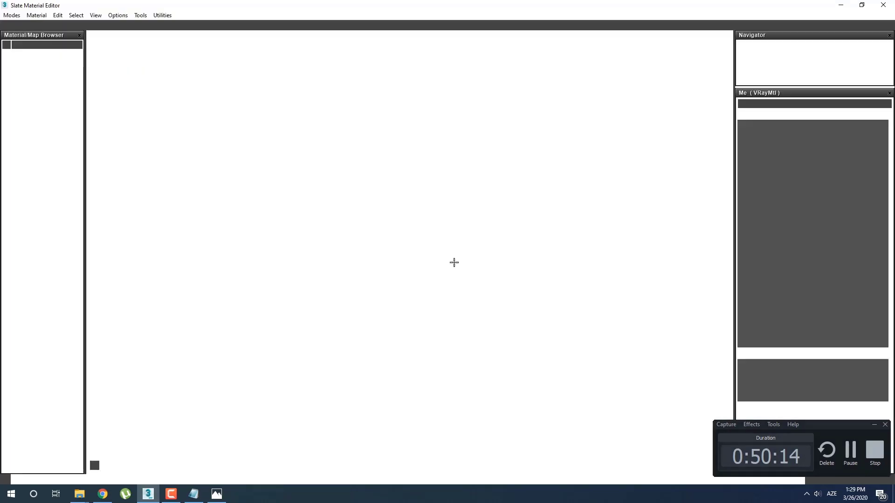
{"action": "double_click", "coordinate": [436, 217]}
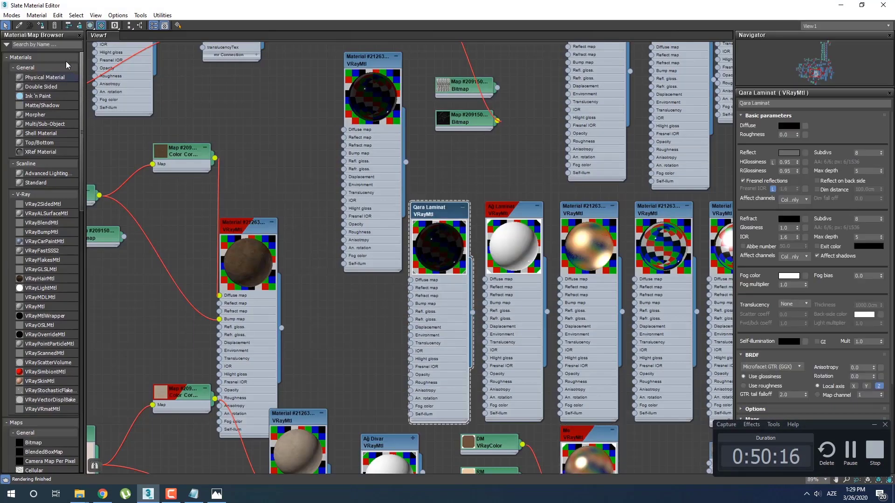
{"action": "scroll", "coordinate": [299, 197], "scroll_direction": "down", "scroll_amount": 3}
{"action": "scroll", "coordinate": [482, 242], "scroll_direction": "up", "scroll_amount": 5}
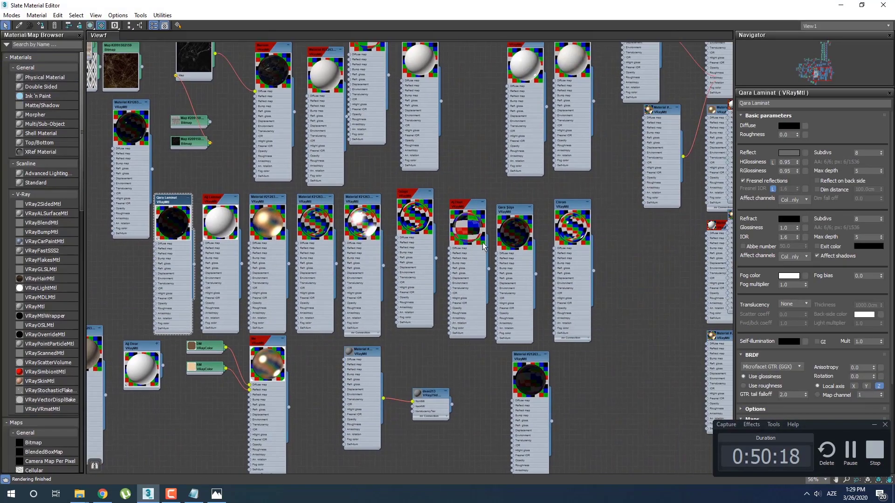
{"action": "double_click", "coordinate": [513, 206]}
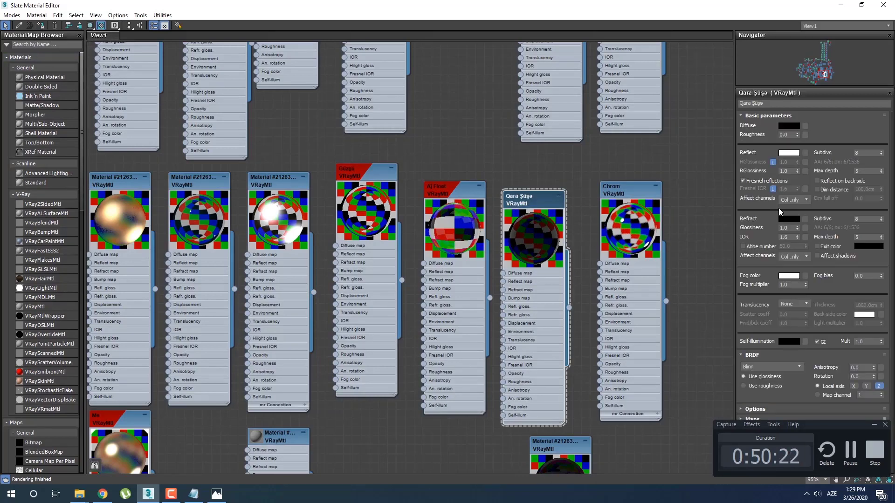
{"action": "left_click", "coordinate": [787, 153]}
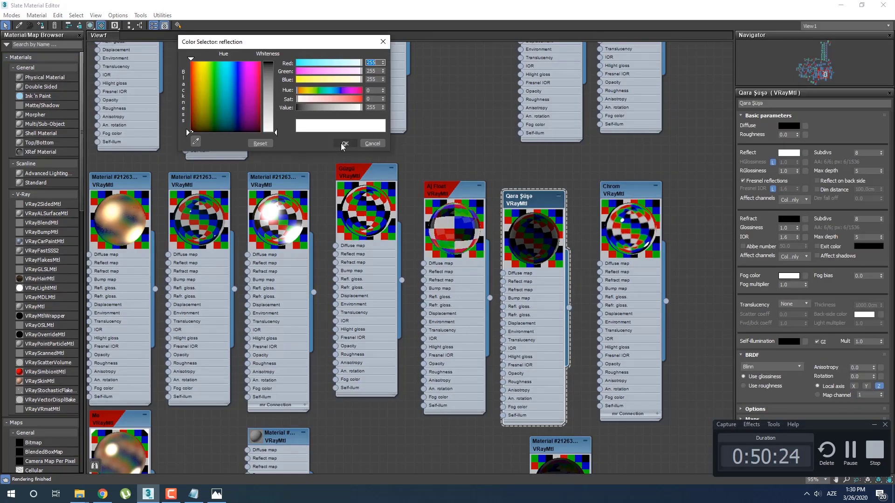
{"action": "left_click", "coordinate": [344, 144]}
{"action": "left_click", "coordinate": [883, 6]}
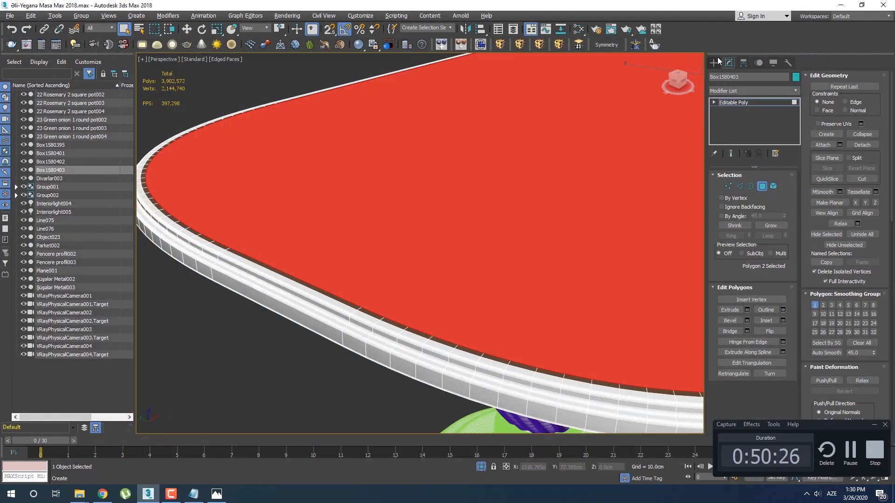
{"action": "left_click", "coordinate": [713, 62]}
{"action": "scroll", "coordinate": [387, 296], "scroll_direction": "down", "scroll_amount": 5}
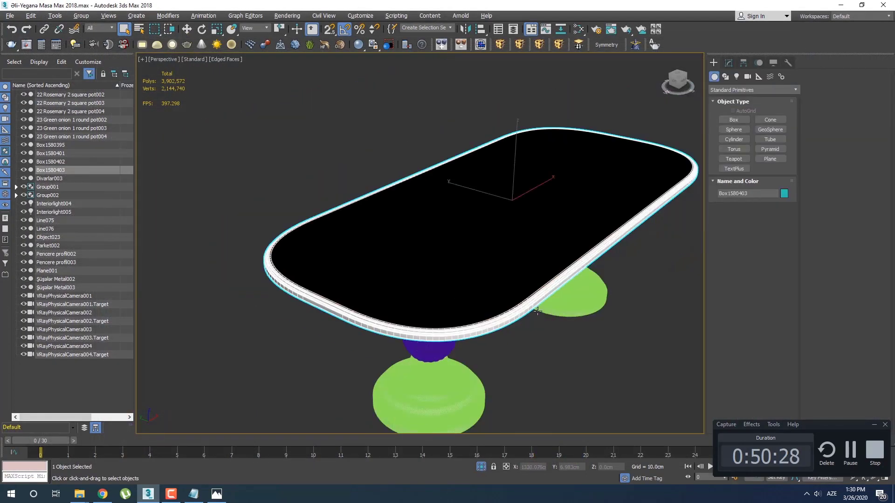
{"action": "scroll", "coordinate": [535, 329], "scroll_direction": "up", "scroll_amount": 3}
Step: Check the diffuse and reflection colours of the Qara Şüşə material without changing them
{"action": "key", "text": "m"}
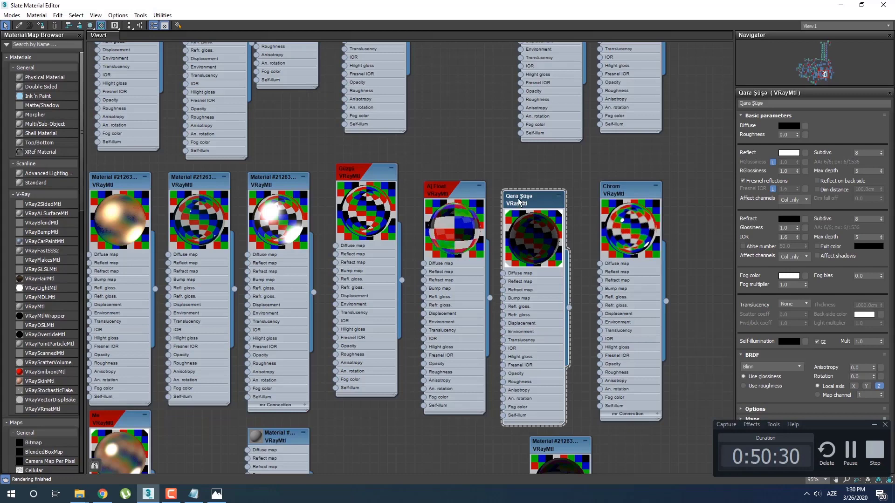
{"action": "left_click", "coordinate": [787, 125]}
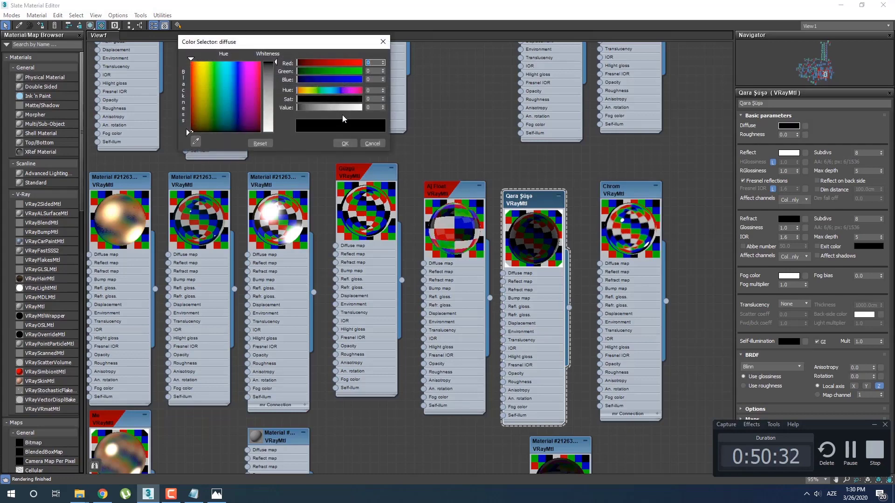
{"action": "left_click", "coordinate": [355, 144]}
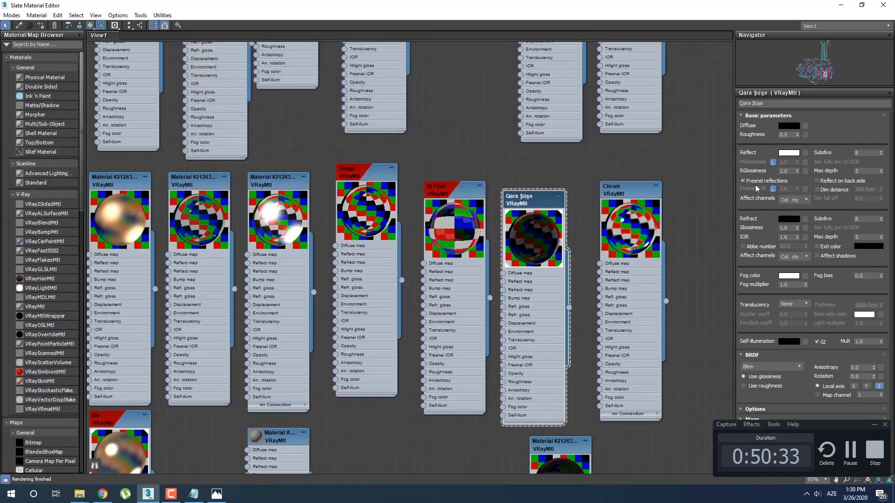
{"action": "left_click", "coordinate": [790, 154]}
{"action": "left_click", "coordinate": [346, 145]}
{"action": "left_click", "coordinate": [888, 4]}
Step: Turn off the edged faces display and deselect the tabletop
{"action": "scroll", "coordinate": [504, 268], "scroll_direction": "down", "scroll_amount": 5}
{"action": "mouse_move", "coordinate": [503, 267]}
{"action": "middle_mouse_down", "text": "alt"}
{"action": "mouse_move", "coordinate": [502, 256]}
{"action": "mouse_move", "coordinate": [504, 268]}
{"action": "middle_mouse_up", "text": "alt"}
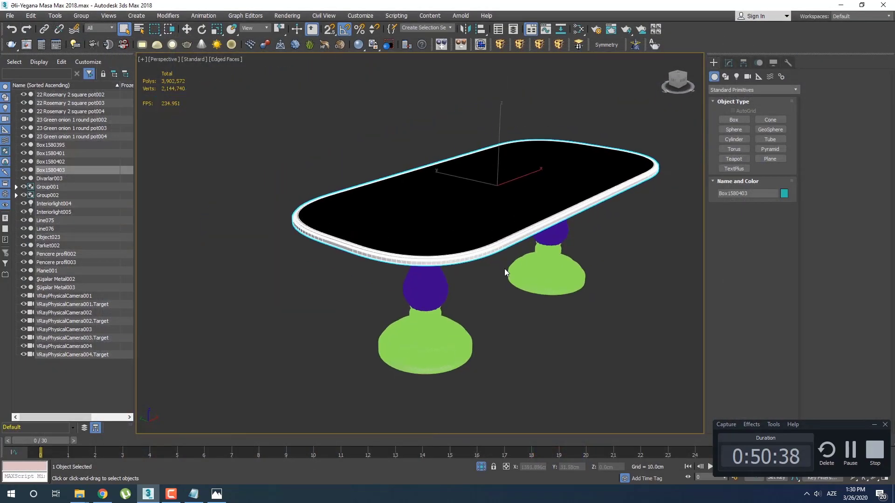
{"action": "key", "text": "F4"}
{"action": "left_click", "coordinate": [528, 348]}
{"action": "mouse_move", "coordinate": [527, 349]}
{"action": "middle_mouse_down", "text": "alt"}
{"action": "mouse_move", "coordinate": [498, 253]}
{"action": "mouse_move", "coordinate": [506, 304]}
{"action": "mouse_move", "coordinate": [476, 294]}
{"action": "mouse_move", "coordinate": [480, 286]}
{"action": "mouse_move", "coordinate": [499, 304]}
{"action": "mouse_move", "coordinate": [464, 304]}
{"action": "middle_mouse_up", "text": "alt"}
Step: Examine the table and its carved legs in the front view and in perspective
{"action": "key", "text": "f"}
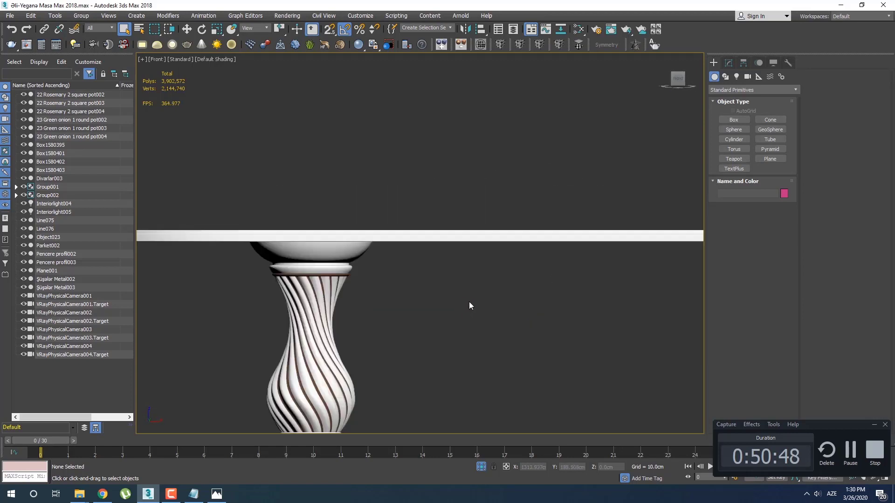
{"action": "scroll", "coordinate": [416, 272], "scroll_direction": "down", "scroll_amount": 3}
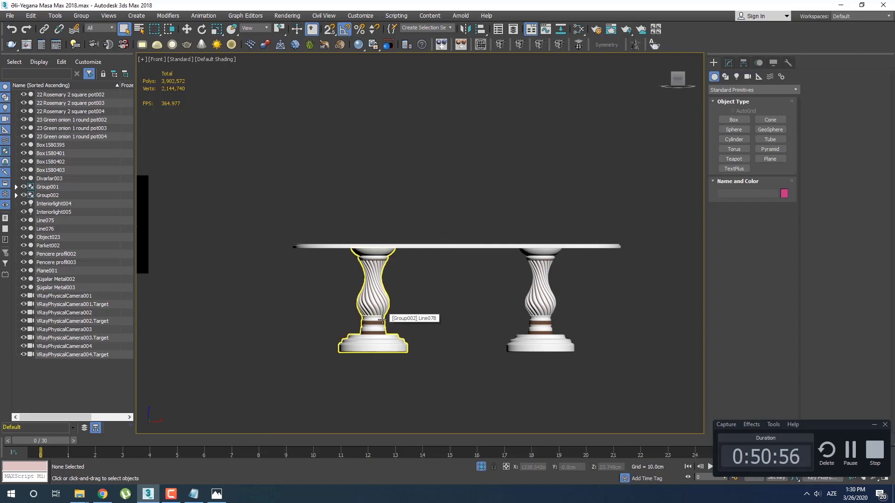
{"action": "scroll", "coordinate": [383, 319], "scroll_direction": "up", "scroll_amount": 5}
{"action": "left_click", "coordinate": [413, 310]}
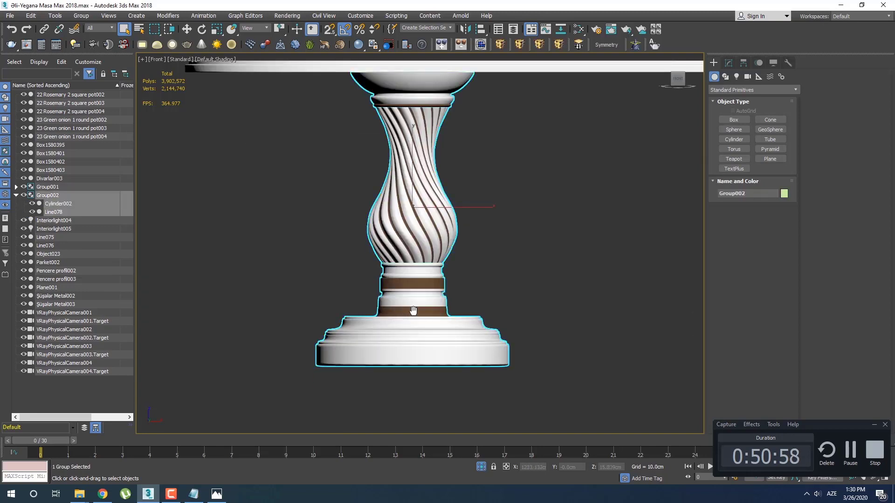
{"action": "middle_click_drag", "start_coordinate": [414, 310], "coordinate": [403, 324]}
{"action": "scroll", "coordinate": [402, 324], "scroll_direction": "down", "scroll_amount": 4}
{"action": "middle_click_drag", "start_coordinate": [402, 324], "coordinate": [457, 323], "text": "alt"}
{"action": "key", "text": "p"}
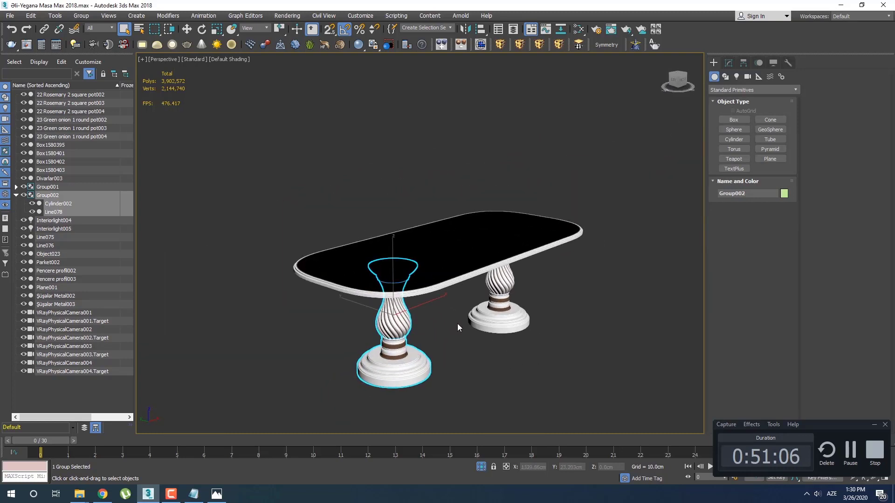
{"action": "left_click", "coordinate": [457, 326]}
Step: Group the tabletop and both leg groups under the name Masa
{"action": "scroll", "coordinate": [456, 331], "scroll_direction": "down", "scroll_amount": 8}
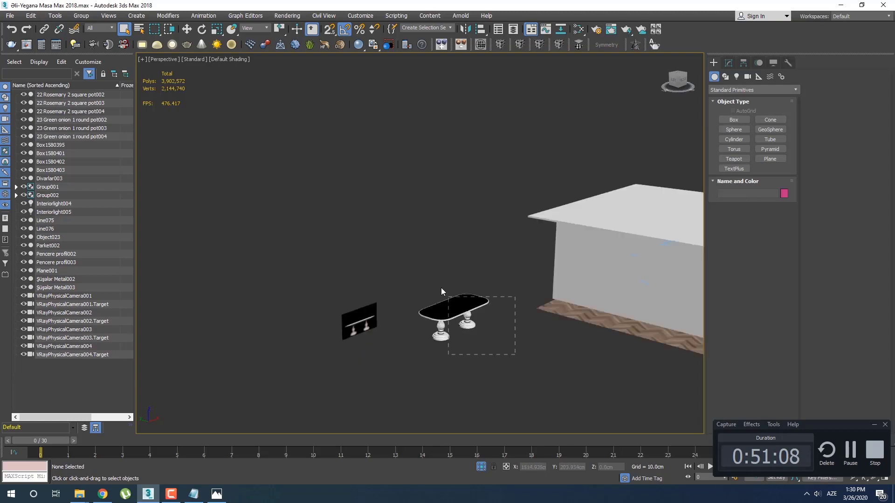
{"action": "left_click_drag", "start_coordinate": [441, 287], "coordinate": [440, 289]}
{"action": "scroll", "coordinate": [436, 296], "scroll_direction": "up", "scroll_amount": 6}
{"action": "left_click", "coordinate": [81, 15]}
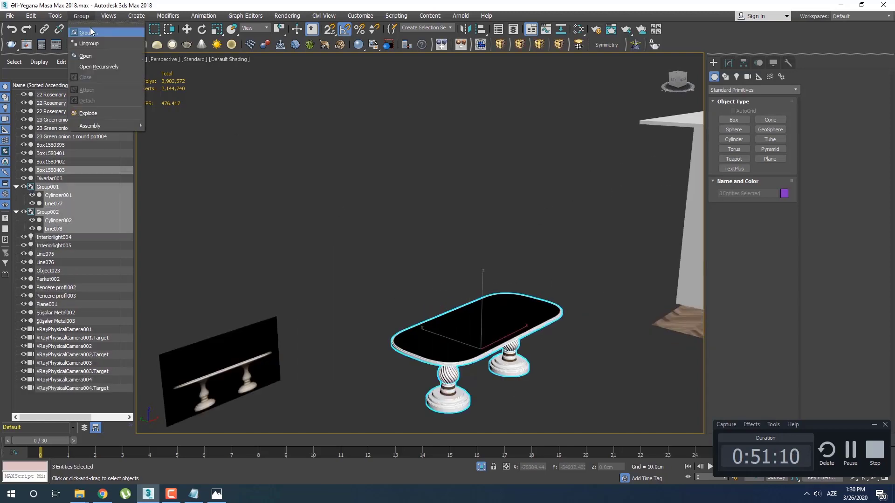
{"action": "left_click", "coordinate": [92, 30]}
{"action": "type", "text": "Msa"}
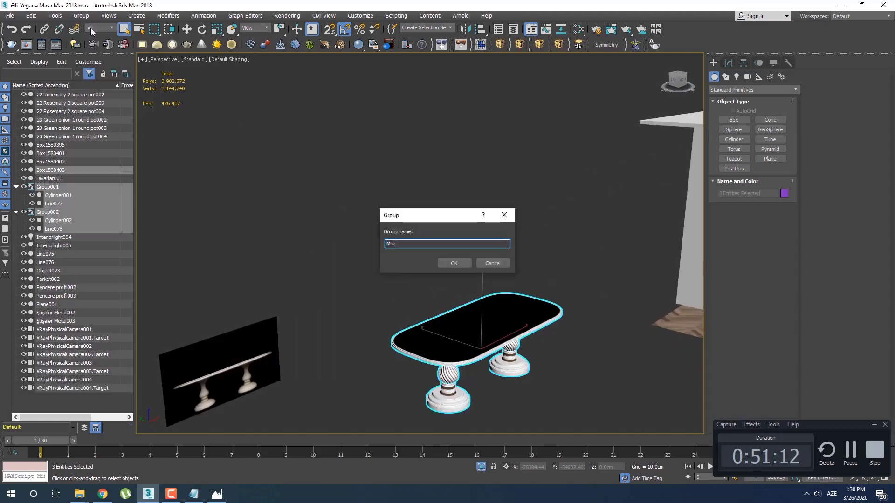
{"action": "type", "text": "sa"}
{"action": "key", "text": "Return"}
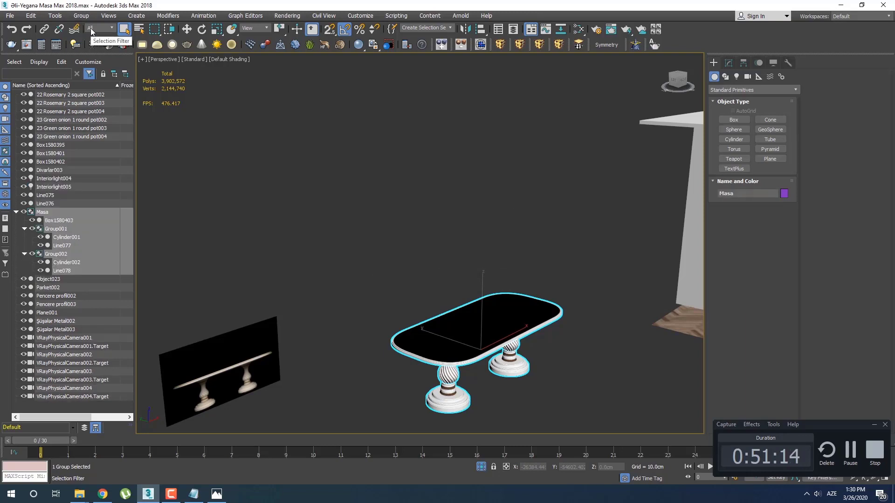
Step: Show the table and the room together in a wireframe top view
{"action": "middle_click_drag", "start_coordinate": [376, 285], "coordinate": [337, 247]}
{"action": "middle_click_drag", "start_coordinate": [451, 290], "coordinate": [451, 303]}
{"action": "key", "text": "t"}
{"action": "scroll", "coordinate": [451, 303], "scroll_direction": "up", "scroll_amount": 4}
{"action": "scroll", "coordinate": [465, 304], "scroll_direction": "down", "scroll_amount": 6}
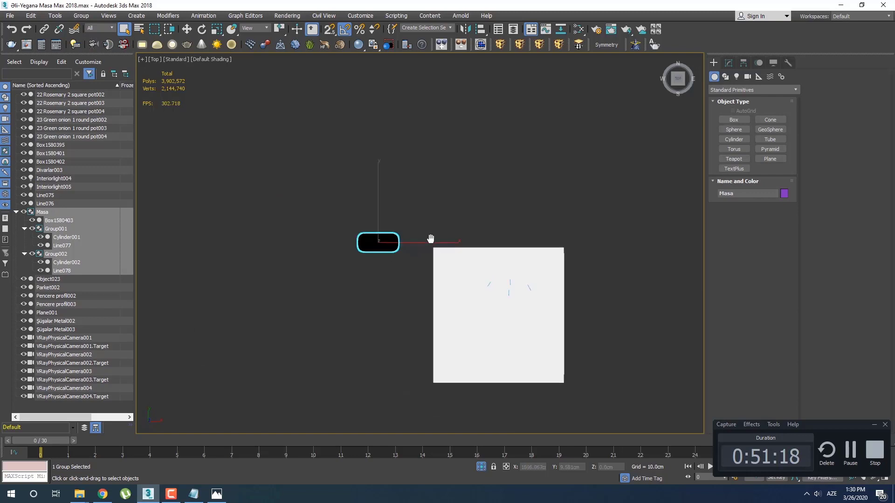
{"action": "key", "text": "F3"}
Step: Move the Masa group into the room, placing it centrally in front of the wall opposite the windows
{"action": "key", "text": "e"}
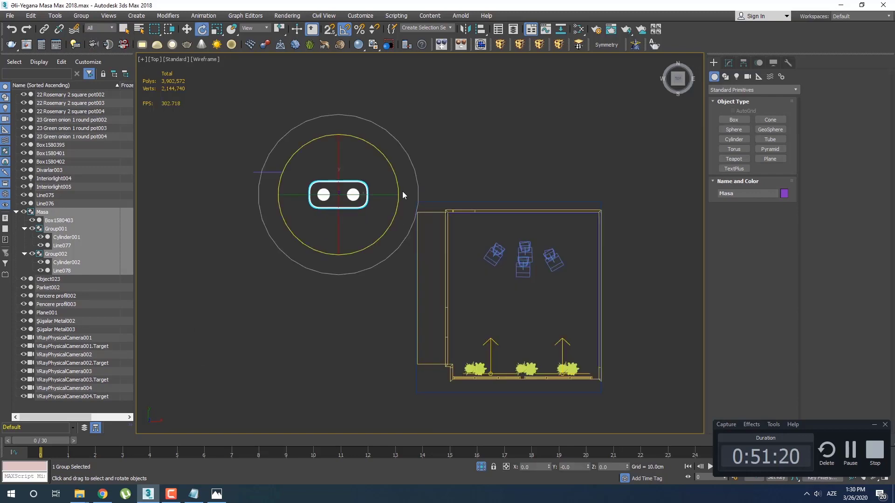
{"action": "key", "text": "w"}
{"action": "left_click_drag", "start_coordinate": [361, 180], "coordinate": [587, 277]}
{"action": "scroll", "coordinate": [582, 279], "scroll_direction": "up", "scroll_amount": 3}
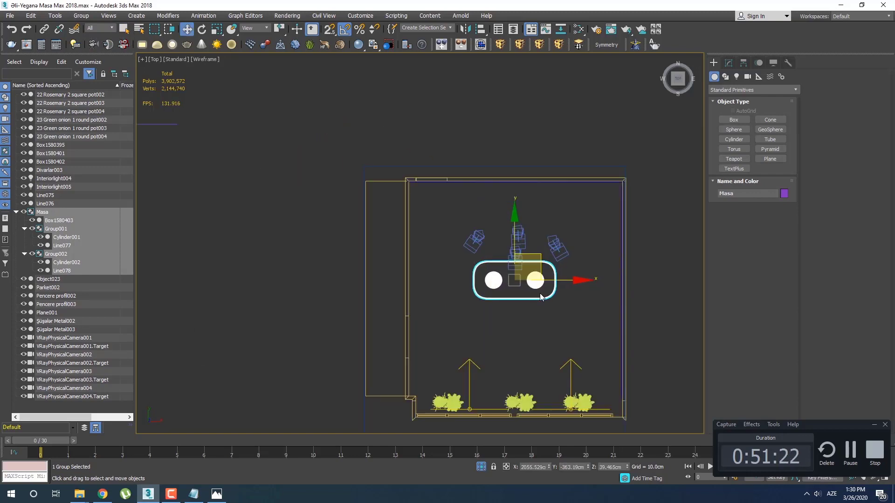
{"action": "middle_click_drag", "start_coordinate": [512, 290], "coordinate": [510, 305]}
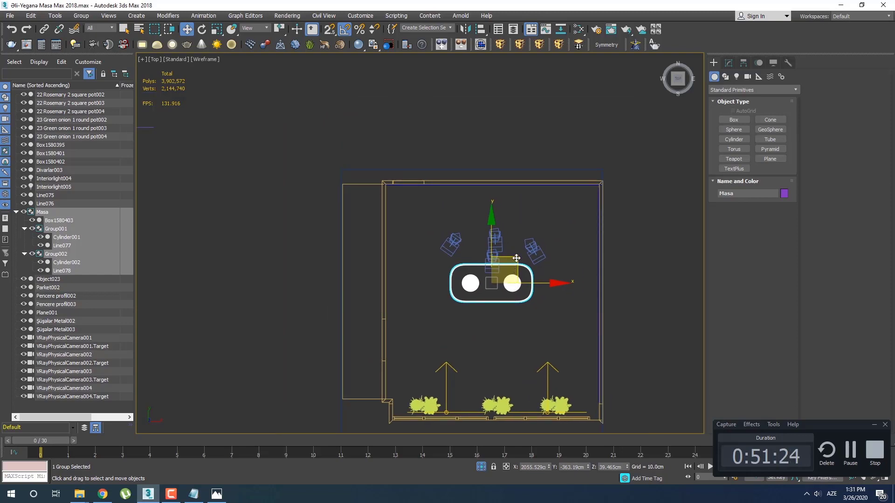
{"action": "left_click_drag", "start_coordinate": [517, 258], "coordinate": [525, 228]}
{"action": "left_click", "coordinate": [503, 370]}
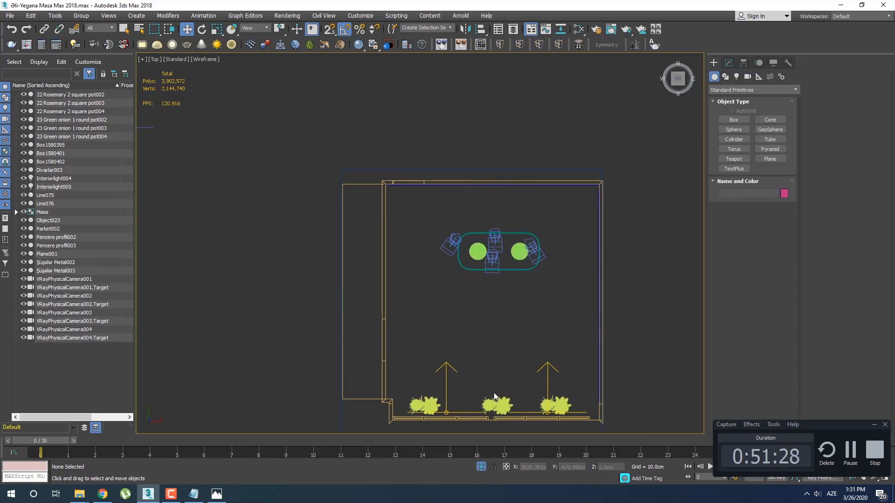
Step: Copy the middle rosemary and green onion pots from the window side into the room's far right corner, as one independent copy
{"action": "left_click", "coordinate": [494, 396]}
{"action": "mouse_move", "coordinate": [519, 377]}
{"action": "left_mouse_down"}
{"action": "mouse_move", "coordinate": [599, 291]}
{"action": "mouse_move", "coordinate": [593, 192]}
{"action": "mouse_move", "coordinate": [606, 164]}
{"action": "left_mouse_up"}
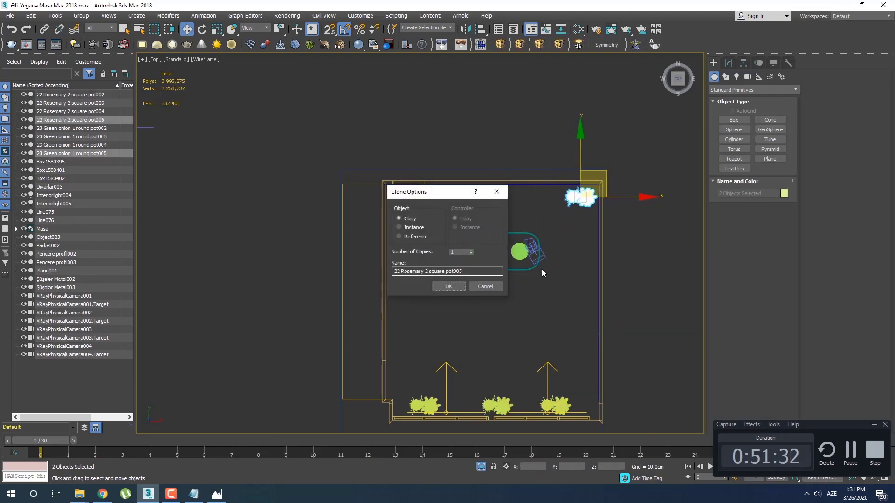
{"action": "left_click", "coordinate": [449, 287]}
Step: Select all four VRayPhysicalCameras around the table together with their targets
{"action": "left_click", "coordinate": [515, 268]}
{"action": "middle_click_drag", "start_coordinate": [515, 268], "coordinate": [502, 268]}
{"action": "scroll", "coordinate": [501, 267], "scroll_direction": "up", "scroll_amount": 3}
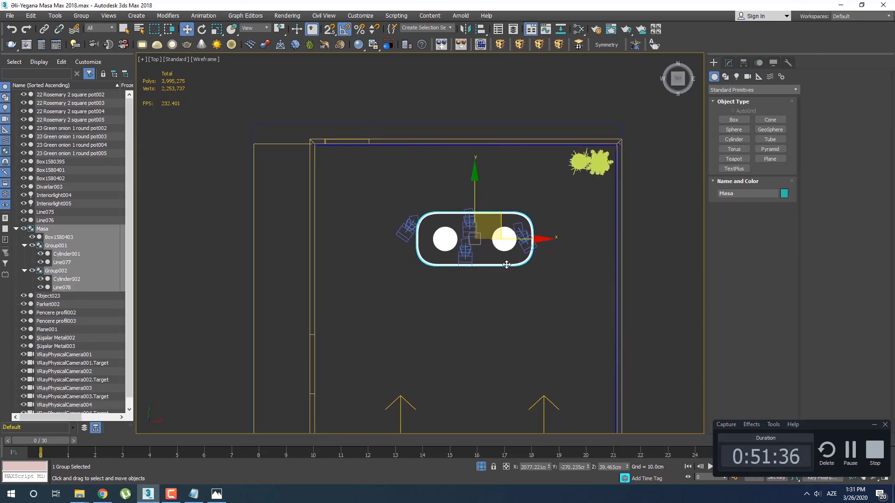
{"action": "left_click", "coordinate": [510, 288]}
{"action": "left_click_drag", "start_coordinate": [477, 252], "coordinate": [473, 241]}
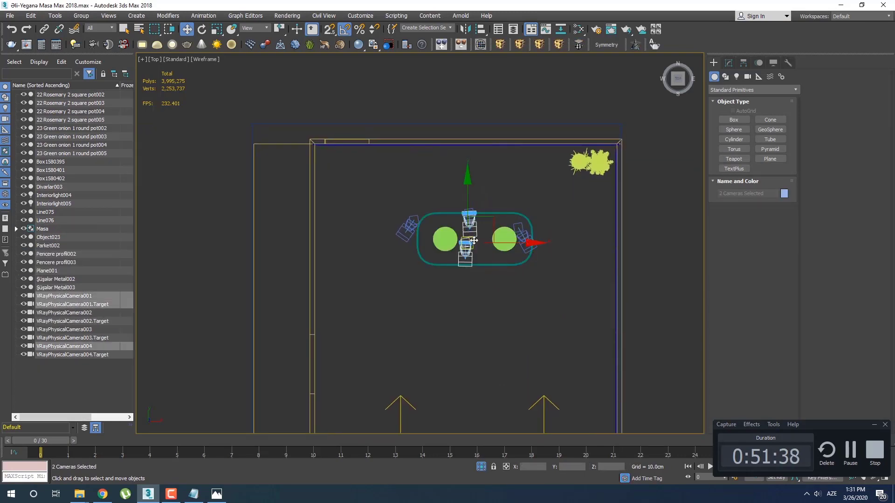
{"action": "left_click", "coordinate": [520, 232], "text": "ctrl"}
{"action": "left_click", "coordinate": [413, 229], "text": "ctrl"}
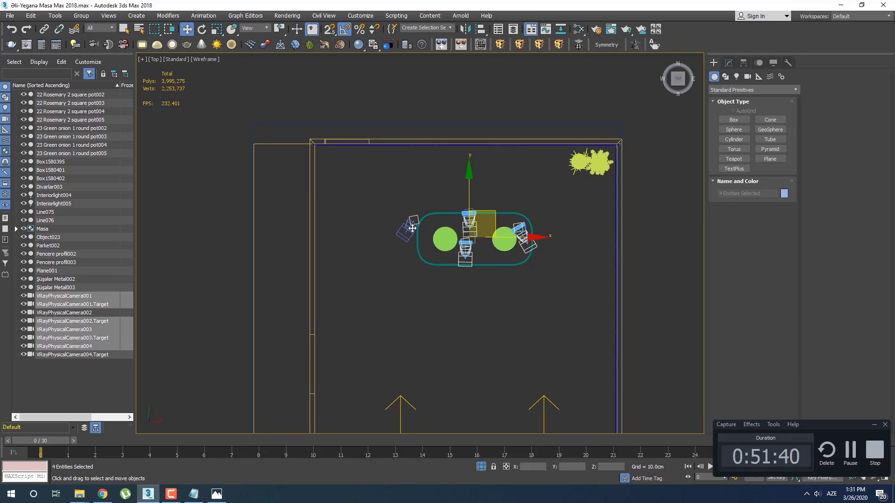
{"action": "left_click", "coordinate": [400, 226], "text": "ctrl"}
{"action": "left_click_drag", "start_coordinate": [492, 225], "coordinate": [472, 222]}
{"action": "scroll", "coordinate": [472, 222], "scroll_direction": "up", "scroll_amount": 5}
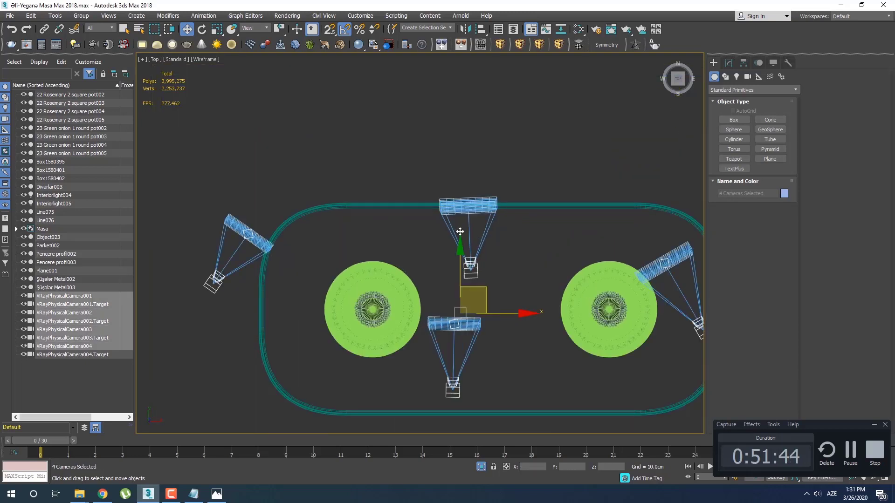
Step: Restrict selection to Cameras and move the four cameras with their targets away from the table toward the windows
{"action": "left_click", "coordinate": [99, 29]}
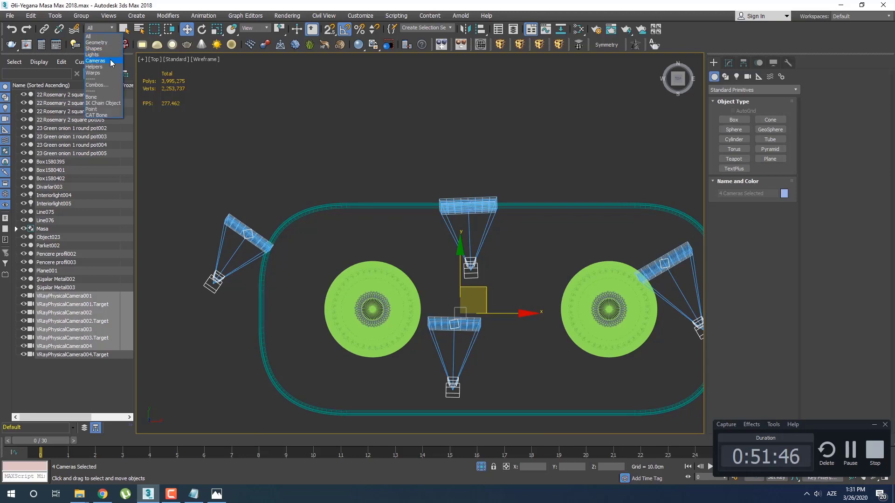
{"action": "left_click", "coordinate": [112, 61]}
{"action": "scroll", "coordinate": [359, 185], "scroll_direction": "down", "scroll_amount": 3}
{"action": "scroll", "coordinate": [531, 257], "scroll_direction": "down", "scroll_amount": 3}
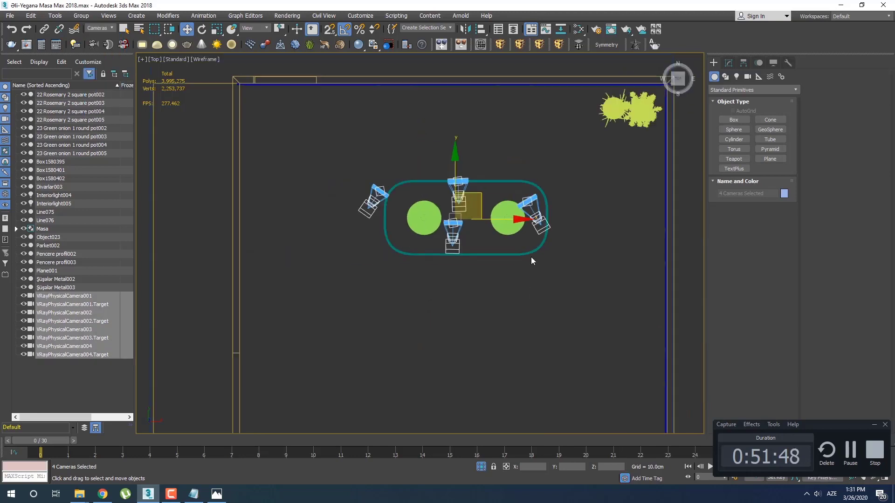
{"action": "left_click_drag", "start_coordinate": [507, 242], "coordinate": [506, 261]}
{"action": "left_click", "coordinate": [499, 320]}
Step: Move VRayPhysicalCamera002 outward toward the room's left wall and VRayPhysicalCamera003 with its target toward the right wall
{"action": "left_click", "coordinate": [422, 274]}
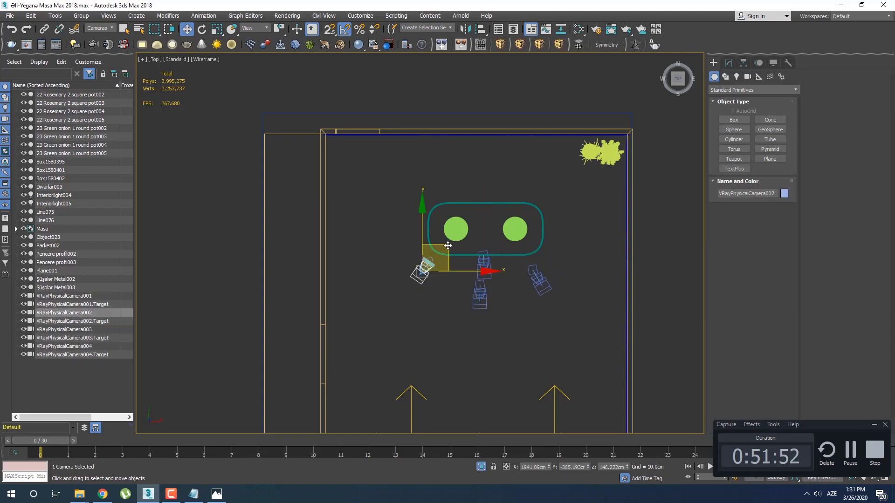
{"action": "left_click_drag", "start_coordinate": [407, 258], "coordinate": [394, 274]}
{"action": "left_click", "coordinate": [439, 325]}
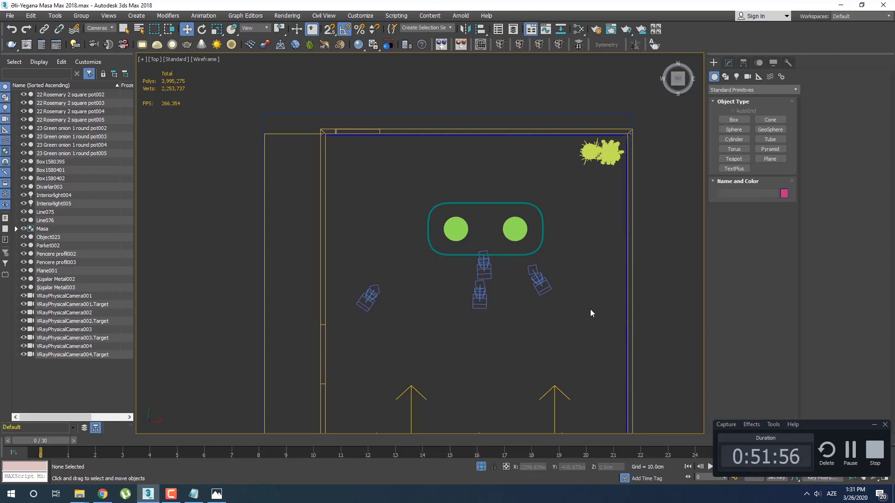
{"action": "left_click_drag", "start_coordinate": [589, 309], "coordinate": [540, 274]}
{"action": "middle_click_drag", "start_coordinate": [567, 268], "coordinate": [505, 241]}
{"action": "left_click_drag", "start_coordinate": [508, 232], "coordinate": [564, 267]}
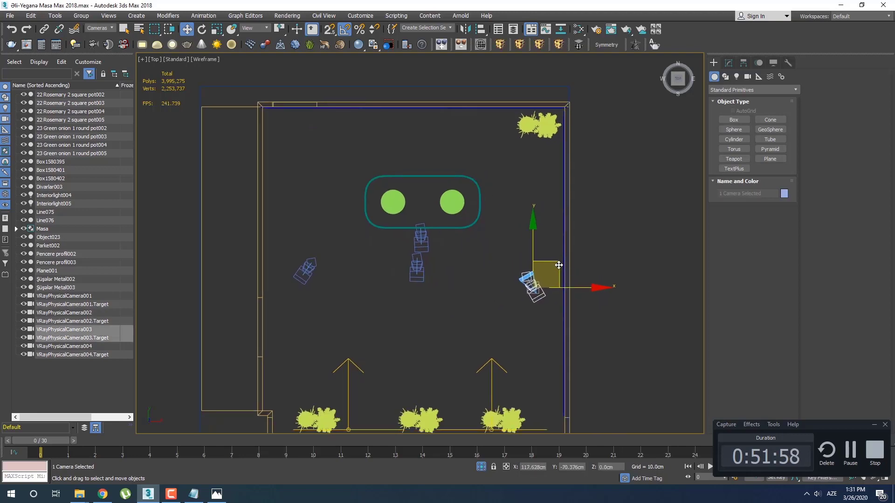
Step: Move the middle camera nearest the windows straight back, farther from the table
{"action": "left_click", "coordinate": [465, 299]}
{"action": "left_click_drag", "start_coordinate": [465, 298], "coordinate": [424, 281]}
{"action": "left_click", "coordinate": [453, 261]}
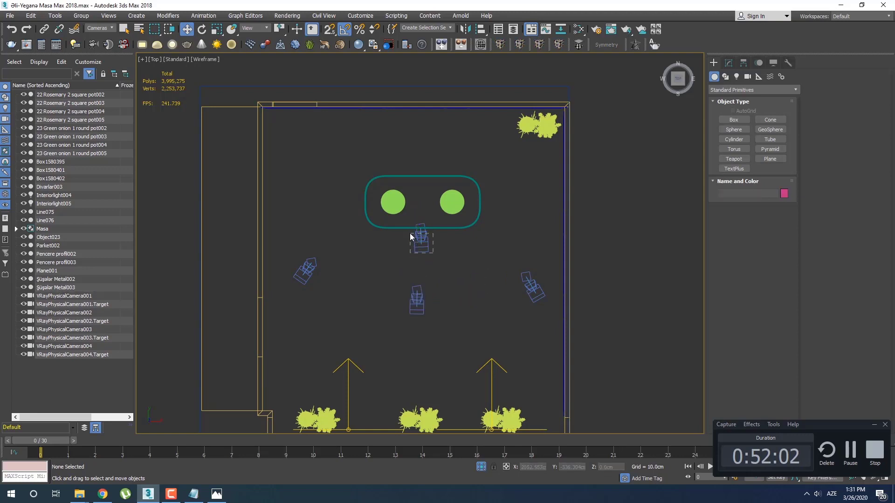
Step: Move VRayPhysicalCamera004 with its target away from the table's front edge and toward the room's left wall
{"action": "left_click", "coordinate": [413, 234]}
{"action": "left_click_drag", "start_coordinate": [444, 216], "coordinate": [406, 237]}
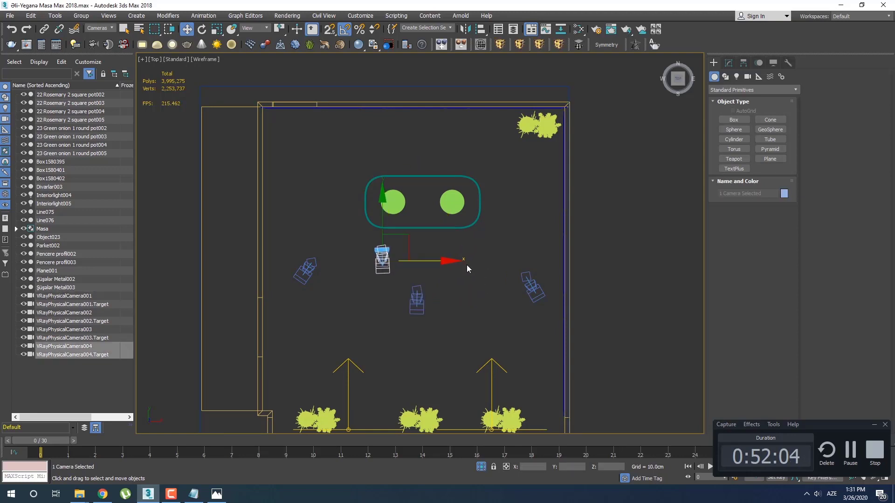
{"action": "left_click", "coordinate": [466, 264]}
Step: Check the VRayPhysicalCamera001 view and move that camera with its target straight back toward the windows in the top view
{"action": "key", "text": "c"}
{"action": "key", "text": "Return"}
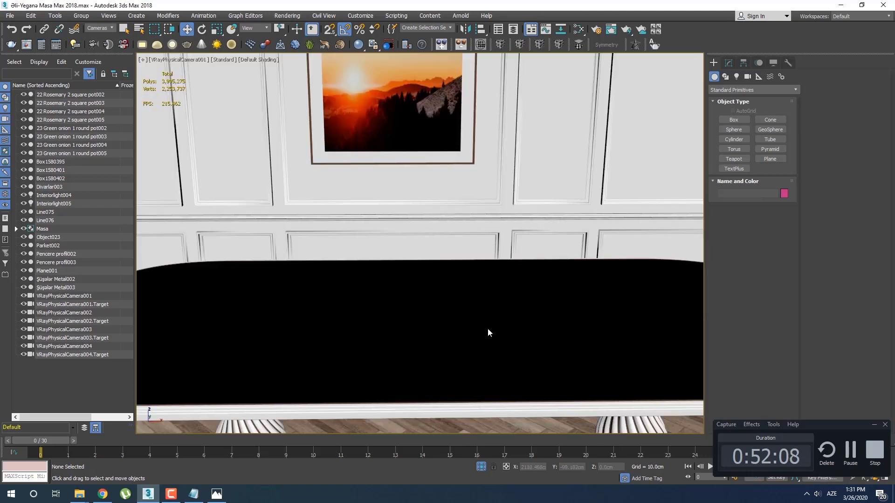
{"action": "key", "text": "t"}
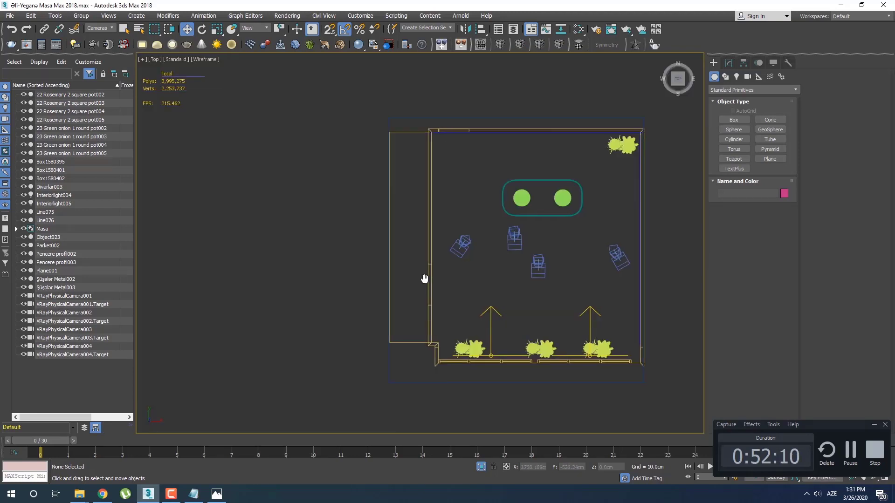
{"action": "middle_click_drag", "start_coordinate": [409, 248], "coordinate": [394, 271]}
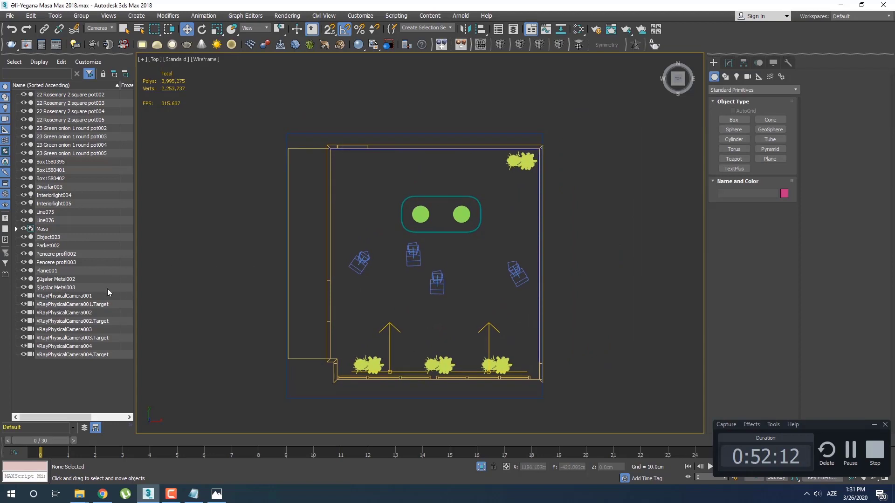
{"action": "left_click", "coordinate": [86, 296]}
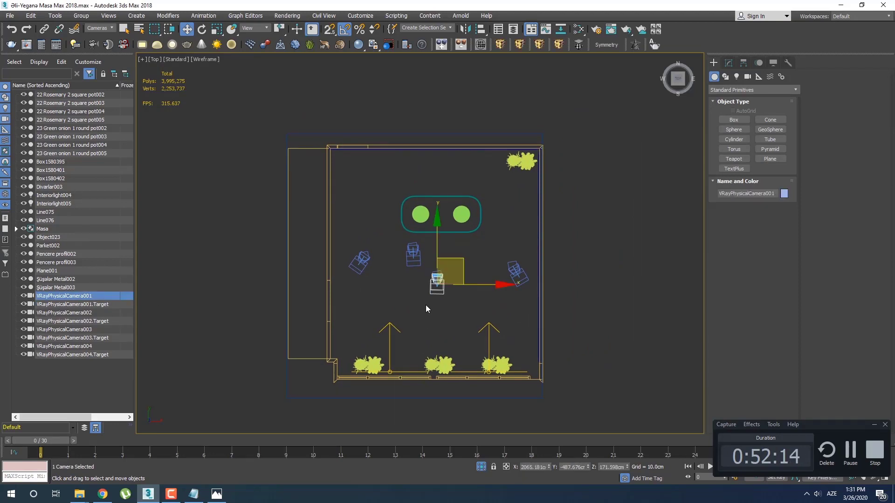
{"action": "left_click", "coordinate": [432, 276]}
{"action": "left_click_drag", "start_coordinate": [437, 245], "coordinate": [410, 298]}
{"action": "left_click", "coordinate": [411, 299]}
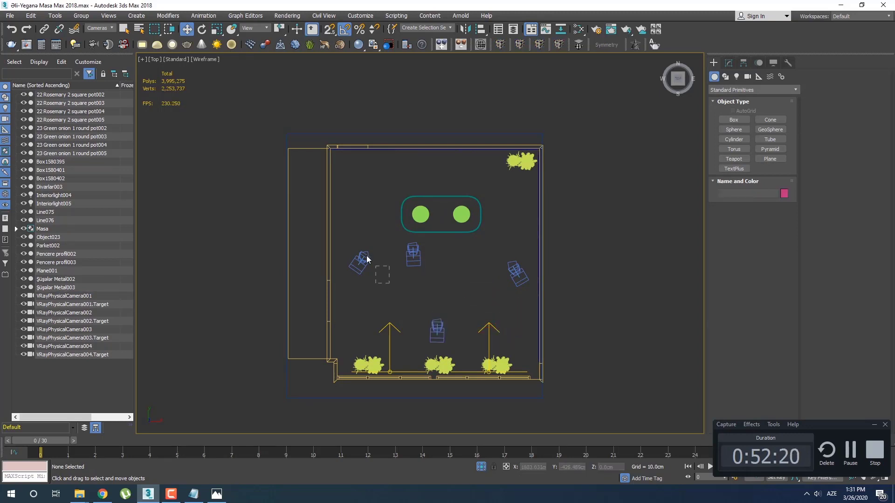
Step: Move VRayPhysicalCamera002 and VRayPhysicalCamera003 with their targets diagonally outward, farther from the table toward the side walls
{"action": "left_click", "coordinate": [366, 258]}
{"action": "left_click_drag", "start_coordinate": [381, 239], "coordinate": [368, 252]}
{"action": "left_click", "coordinate": [488, 271]}
{"action": "left_click_drag", "start_coordinate": [521, 299], "coordinate": [521, 297]}
{"action": "mouse_move", "coordinate": [526, 267]}
{"action": "left_mouse_down"}
{"action": "mouse_move", "coordinate": [537, 264]}
{"action": "mouse_move", "coordinate": [533, 273]}
{"action": "left_mouse_up"}
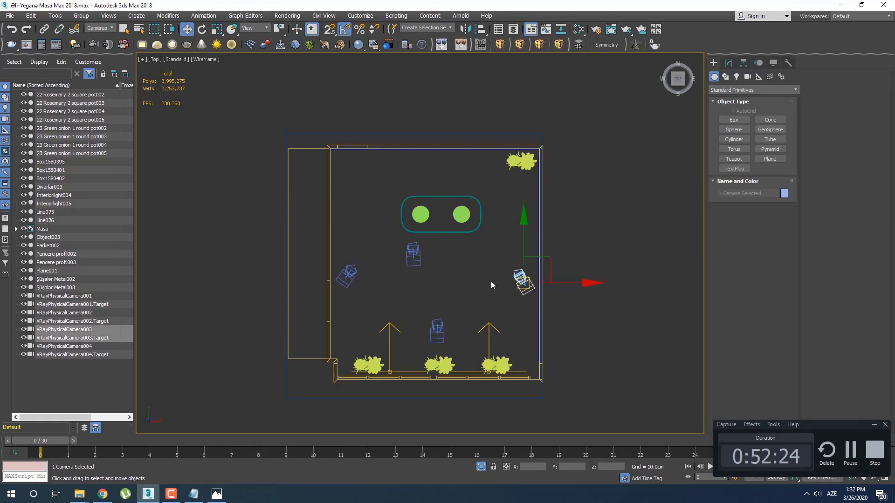
Step: Shift VRayPhysicalCamera004 with its target farther left, toward the table's left end
{"action": "left_click", "coordinate": [440, 274]}
{"action": "left_click", "coordinate": [421, 264]}
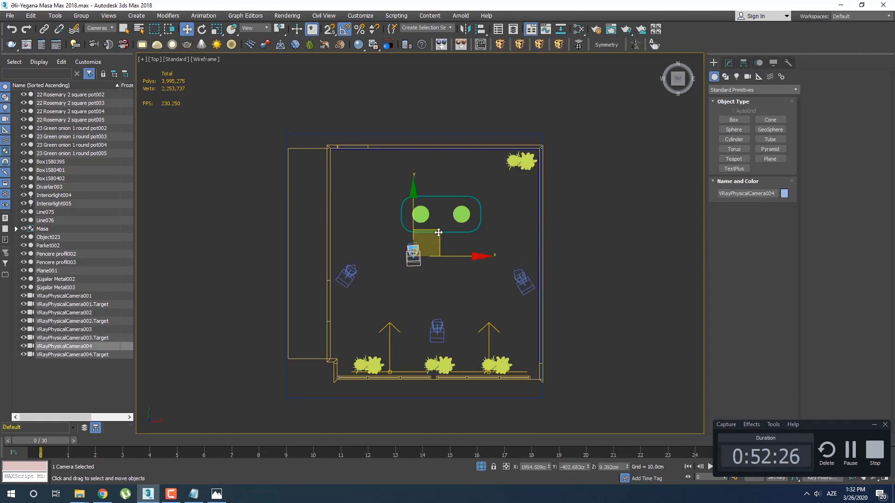
{"action": "left_click_drag", "start_coordinate": [439, 233], "coordinate": [411, 230]}
{"action": "left_click", "coordinate": [424, 266]}
{"action": "left_click", "coordinate": [410, 253]}
{"action": "left_click", "coordinate": [423, 274]}
Step: Look through VRayPhysicalCamera001 and orbit it down to a low frontal view of the whole table
{"action": "key", "text": "c"}
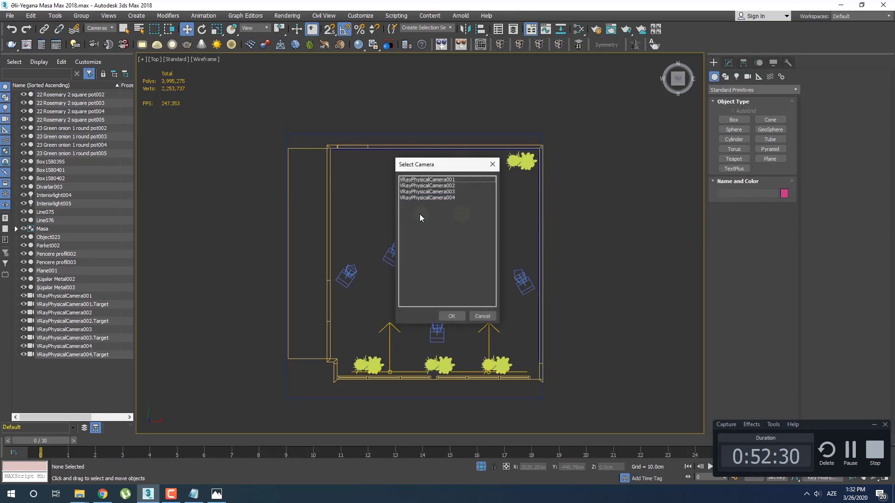
{"action": "double_click", "coordinate": [437, 180]}
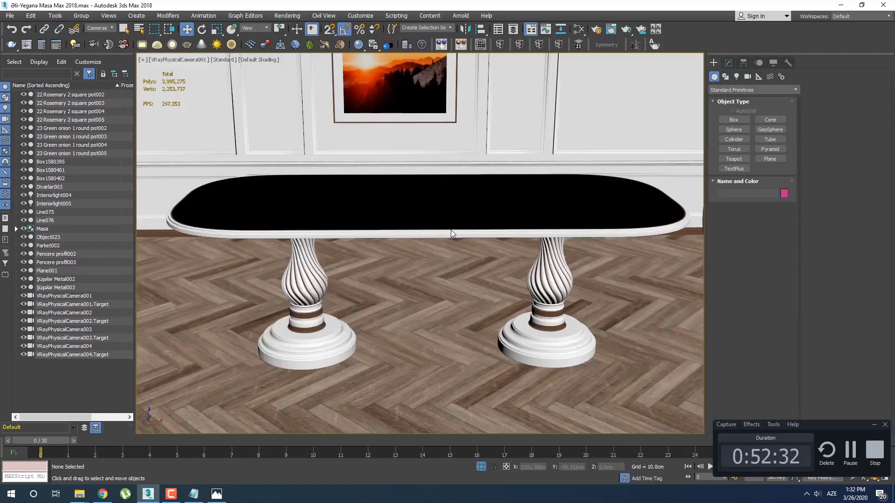
{"action": "middle_click_drag", "start_coordinate": [460, 250], "coordinate": [437, 264]}
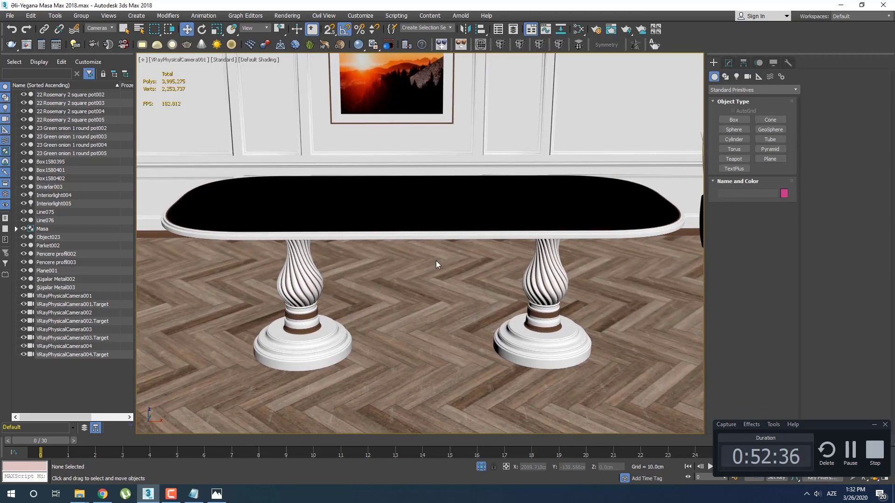
{"action": "left_click", "coordinate": [874, 425]}
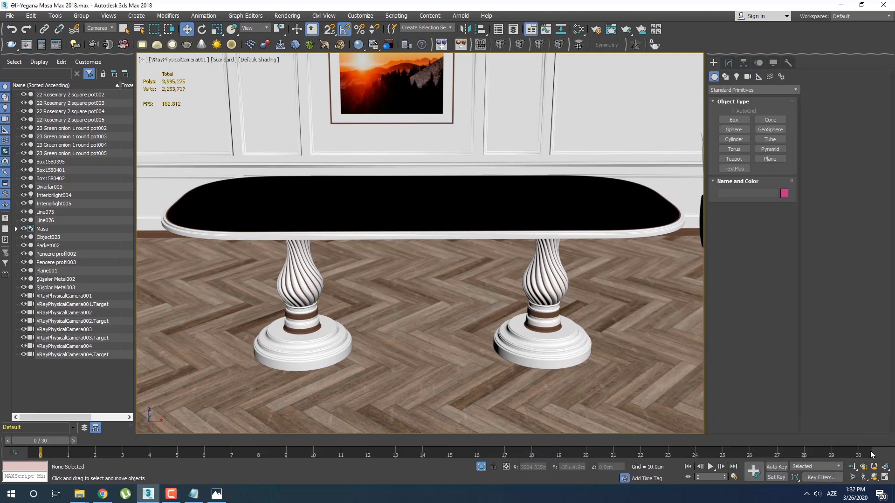
{"action": "left_click", "coordinate": [874, 477]}
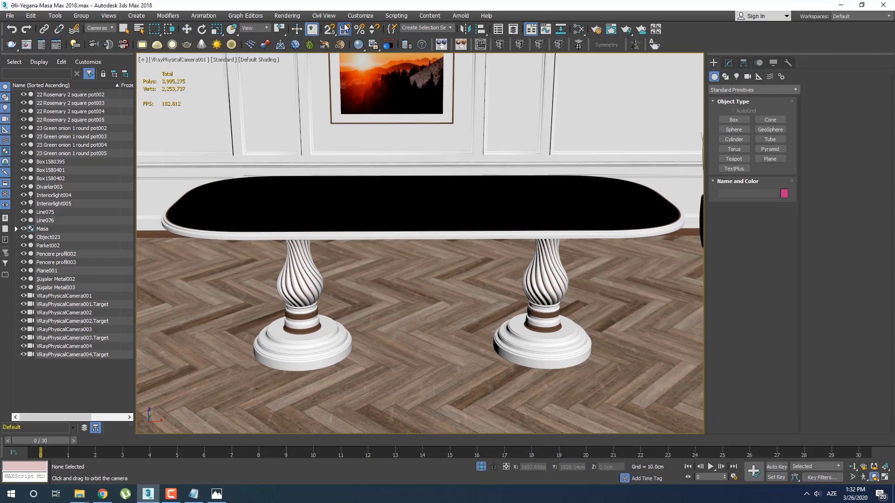
{"action": "left_click_drag", "start_coordinate": [429, 271], "coordinate": [418, 319]}
{"action": "mouse_move", "coordinate": [418, 320]}
{"action": "middle_mouse_down"}
{"action": "mouse_move", "coordinate": [381, 245]}
{"action": "mouse_move", "coordinate": [379, 205]}
{"action": "middle_mouse_up"}
{"action": "middle_click_drag", "start_coordinate": [400, 382], "coordinate": [386, 186]}
{"action": "mouse_move", "coordinate": [394, 309]}
{"action": "middle_mouse_down"}
{"action": "mouse_move", "coordinate": [380, 122]}
{"action": "mouse_move", "coordinate": [356, 95]}
{"action": "middle_mouse_up"}
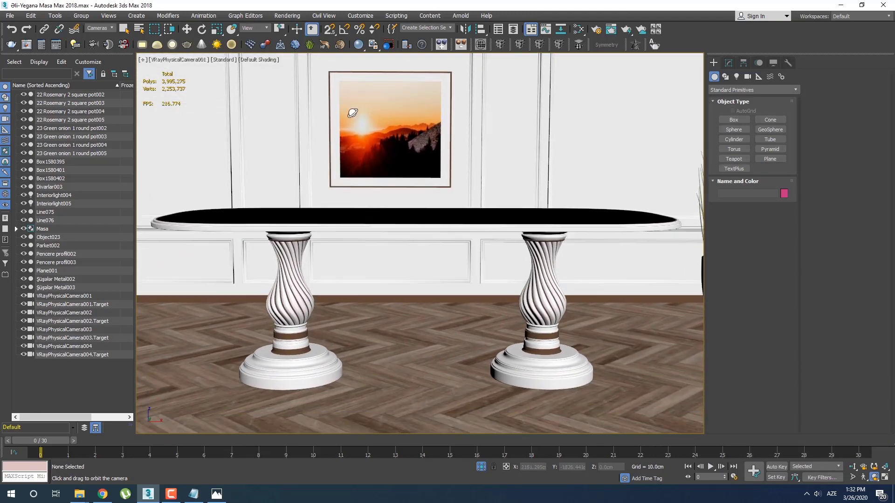
Step: Refine VRayPhysicalCamera001's angle so the tabletop and both pedestals are centred, and turn on safe frames
{"action": "mouse_move", "coordinate": [389, 284]}
{"action": "middle_mouse_down"}
{"action": "mouse_move", "coordinate": [385, 246]}
{"action": "mouse_move", "coordinate": [428, 201]}
{"action": "mouse_move", "coordinate": [417, 178]}
{"action": "middle_mouse_up"}
{"action": "mouse_move", "coordinate": [415, 252]}
{"action": "left_mouse_down"}
{"action": "mouse_move", "coordinate": [434, 223]}
{"action": "mouse_move", "coordinate": [423, 264]}
{"action": "left_mouse_up"}
{"action": "middle_click_drag", "start_coordinate": [422, 201], "coordinate": [420, 181]}
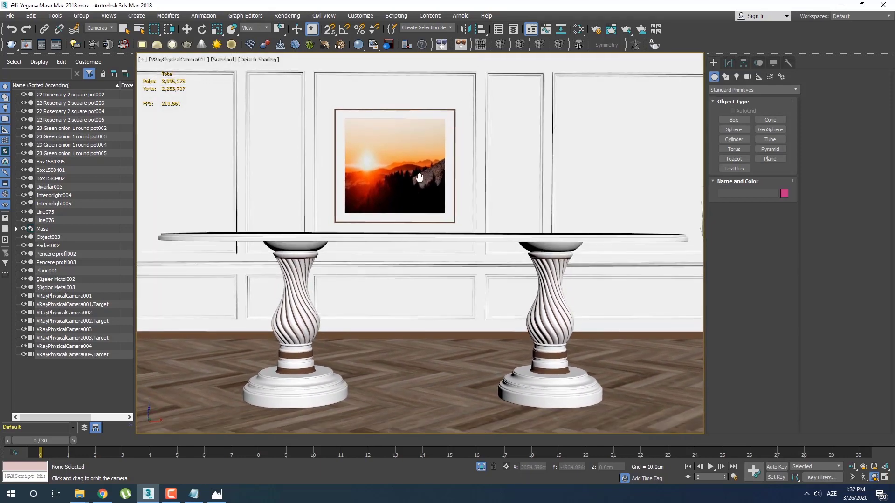
{"action": "left_click_drag", "start_coordinate": [408, 248], "coordinate": [408, 253]}
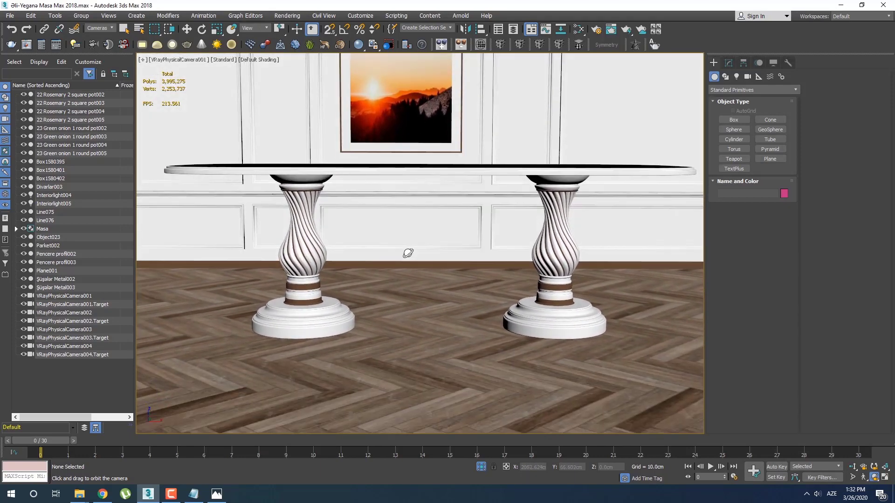
{"action": "middle_click_drag", "start_coordinate": [408, 254], "coordinate": [381, 297]}
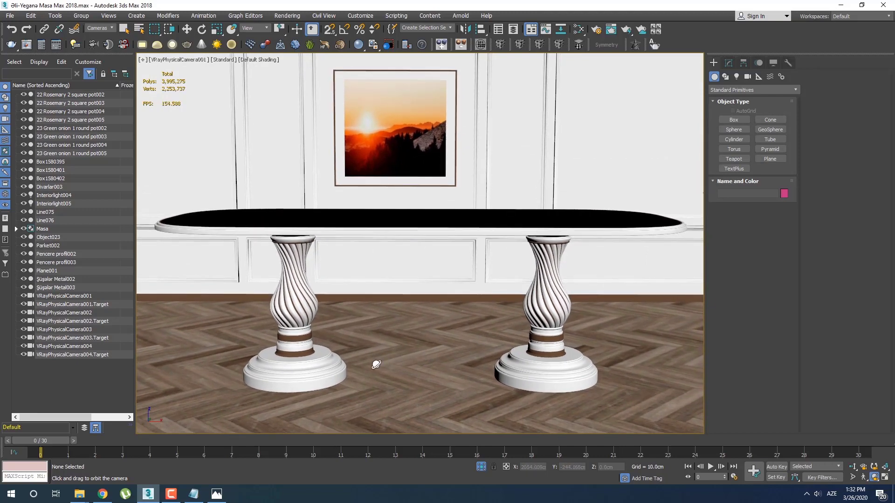
{"action": "key", "text": "shift+f"}
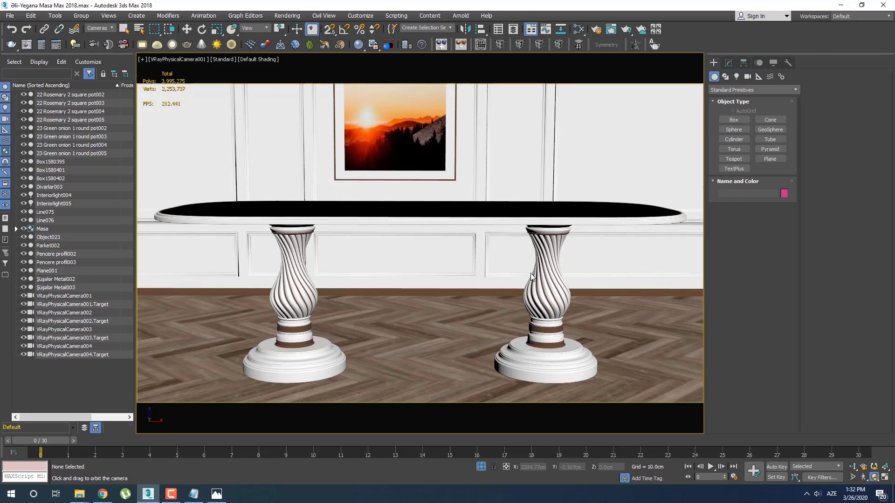
Step: Look through VRayPhysicalCamera002, frame the whole table and orbit to a low angle beneath the tabletop, dismissing the autosave warning
{"action": "key", "text": "c"}
{"action": "double_click", "coordinate": [447, 185]}
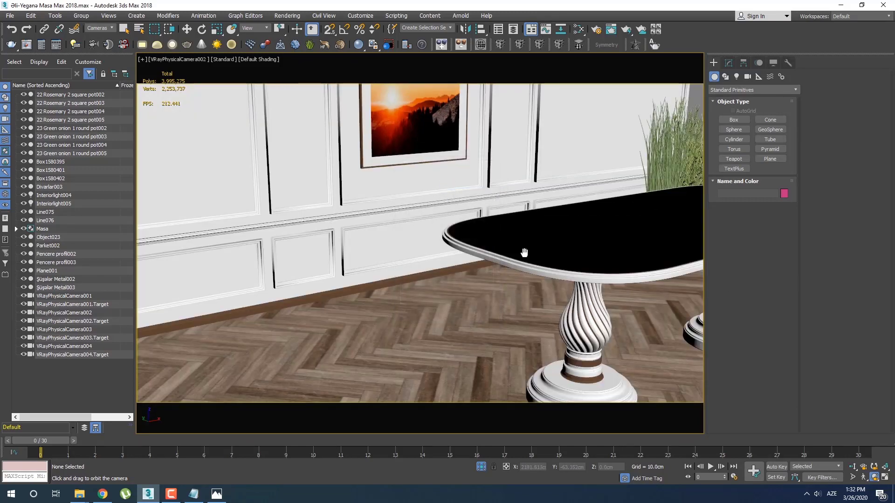
{"action": "mouse_move", "coordinate": [524, 253]}
{"action": "middle_mouse_down"}
{"action": "mouse_move", "coordinate": [446, 218]}
{"action": "mouse_move", "coordinate": [350, 200]}
{"action": "middle_mouse_up"}
{"action": "mouse_move", "coordinate": [497, 197]}
{"action": "middle_mouse_down"}
{"action": "mouse_move", "coordinate": [55, 182]}
{"action": "mouse_move", "coordinate": [339, 208]}
{"action": "mouse_move", "coordinate": [461, 249]}
{"action": "mouse_move", "coordinate": [366, 235]}
{"action": "middle_mouse_up"}
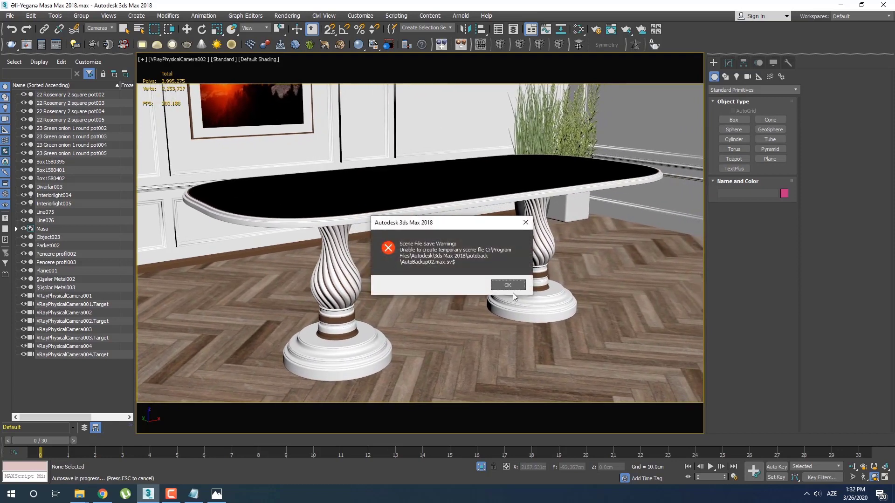
{"action": "left_click", "coordinate": [508, 285]}
{"action": "left_click", "coordinate": [508, 282]}
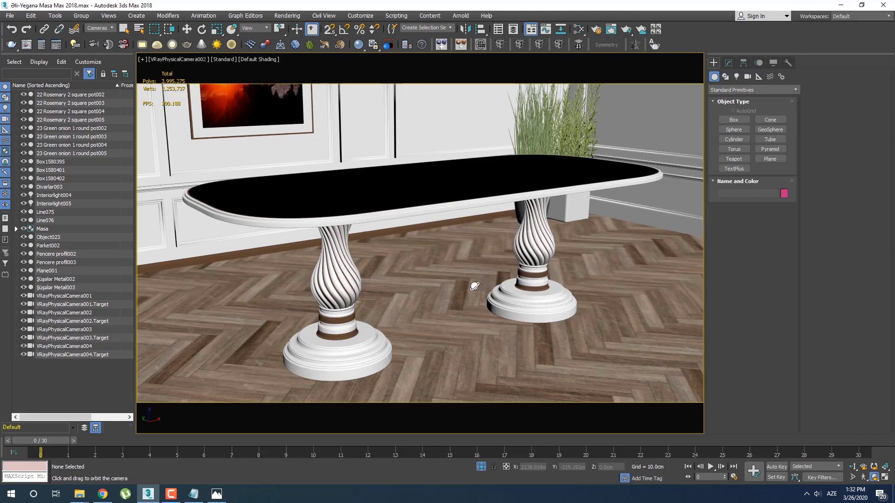
{"action": "left_click_drag", "start_coordinate": [480, 286], "coordinate": [370, 204]}
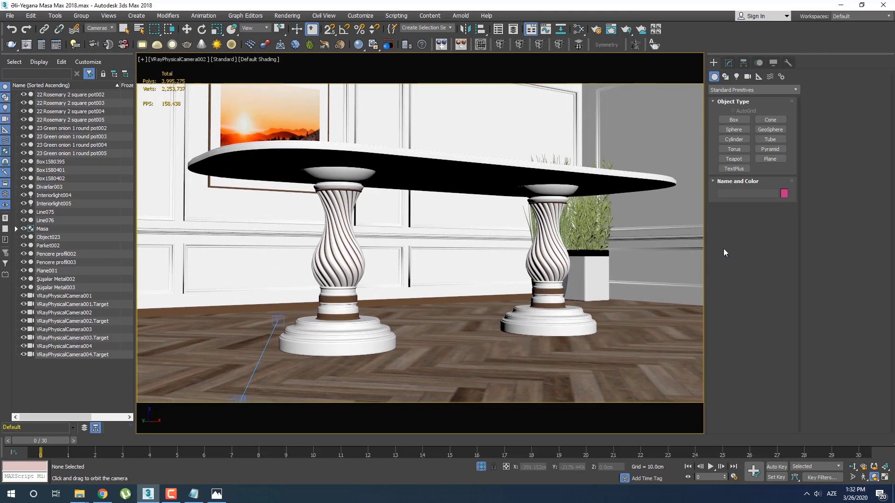
Step: Look through VRayPhysicalCamera003 and adjust it to frame the whole table diagonally from above
{"action": "key", "text": "c"}
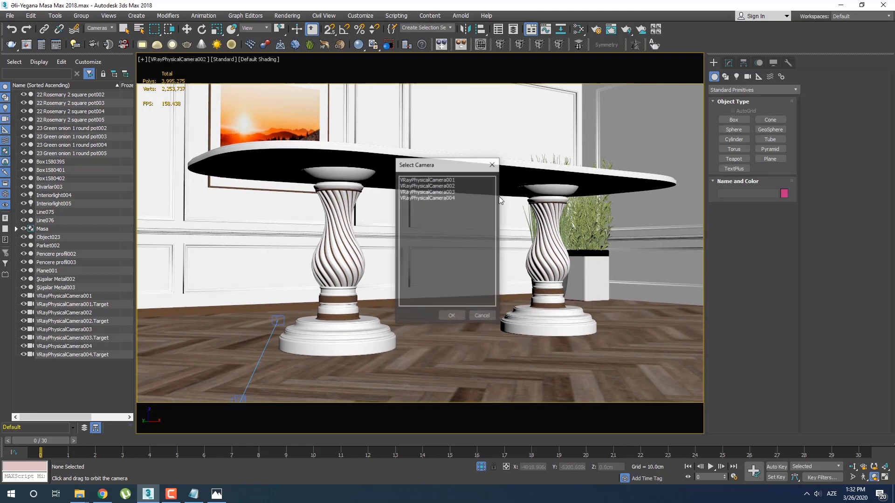
{"action": "double_click", "coordinate": [469, 192]}
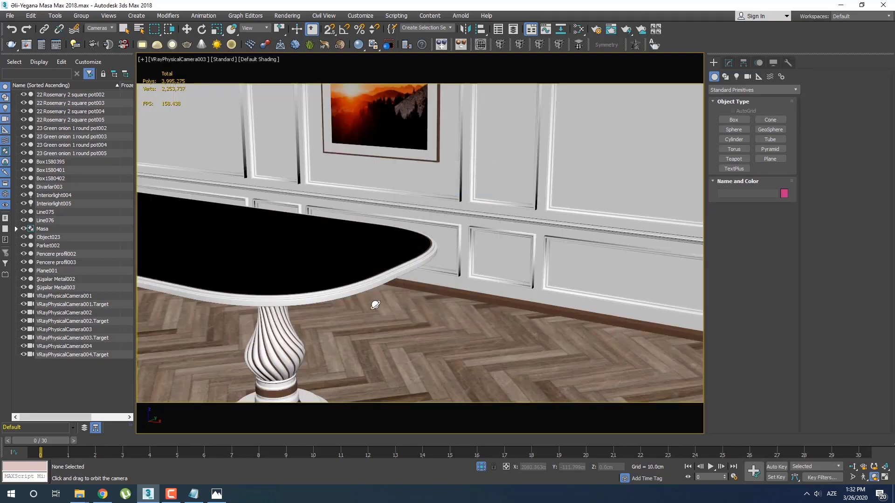
{"action": "left_click_drag", "start_coordinate": [375, 305], "coordinate": [379, 256]}
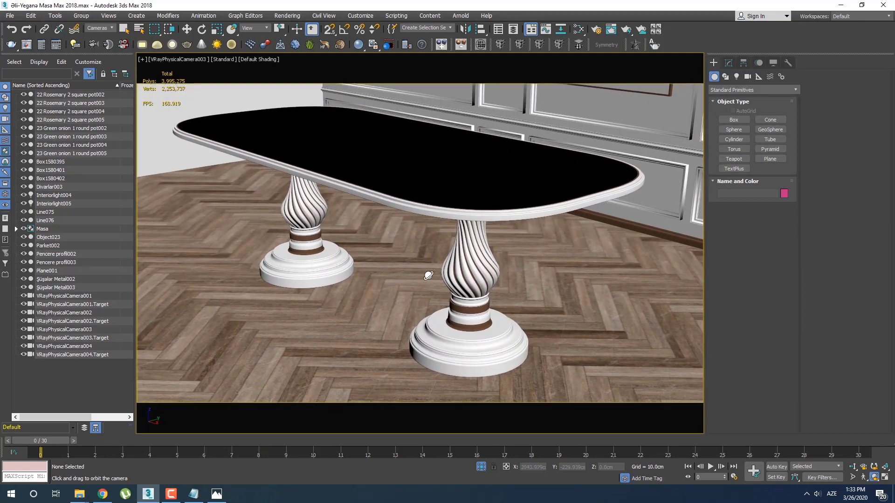
Step: Look through VRayPhysicalCamera004, orbit it around the near pedestal down to its base, and activate the camera dolly
{"action": "key", "text": "c"}
{"action": "double_click", "coordinate": [436, 199]}
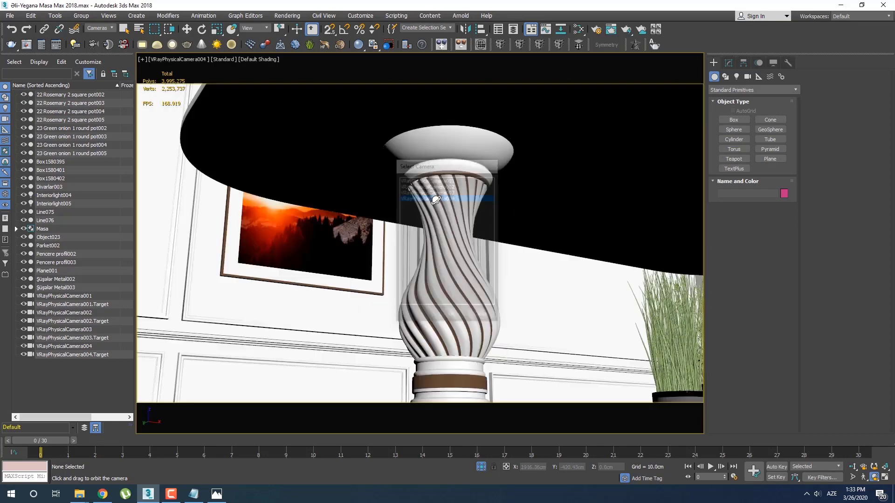
{"action": "left_click_drag", "start_coordinate": [452, 269], "coordinate": [454, 279]}
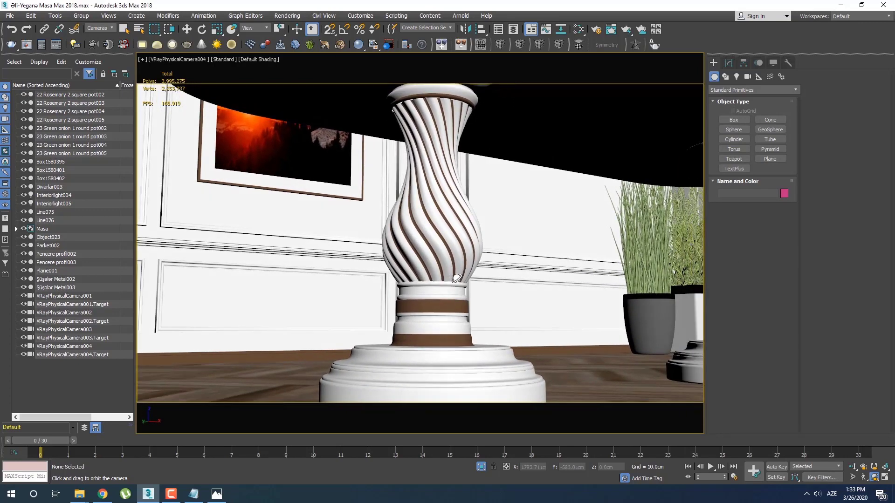
{"action": "left_click", "coordinate": [851, 467]}
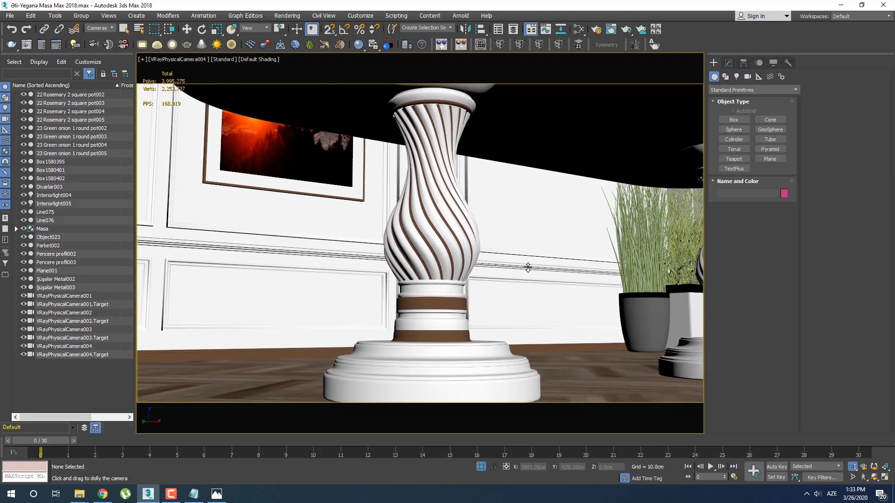
Step: Move VRayPhysicalCamera004 with its target back from the table in the top view, next to VRayPhysicalCamera002
{"action": "key", "text": "t"}
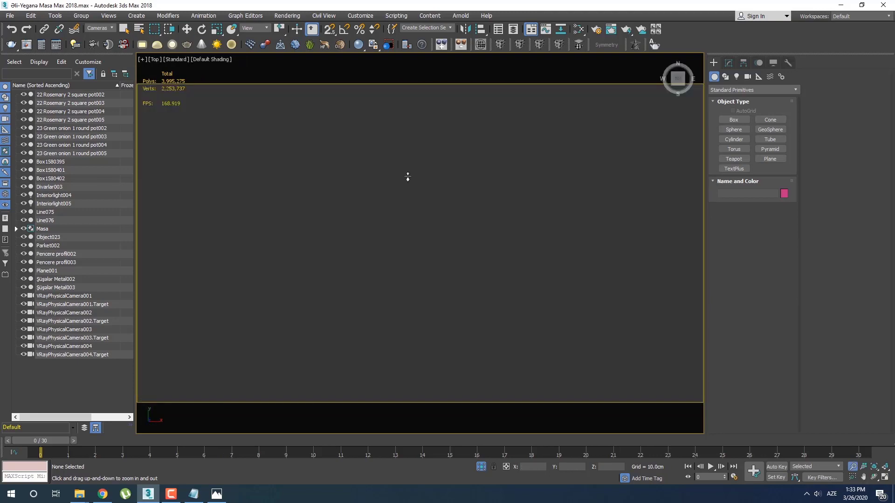
{"action": "left_click", "coordinate": [494, 244]}
{"action": "key", "text": "w"}
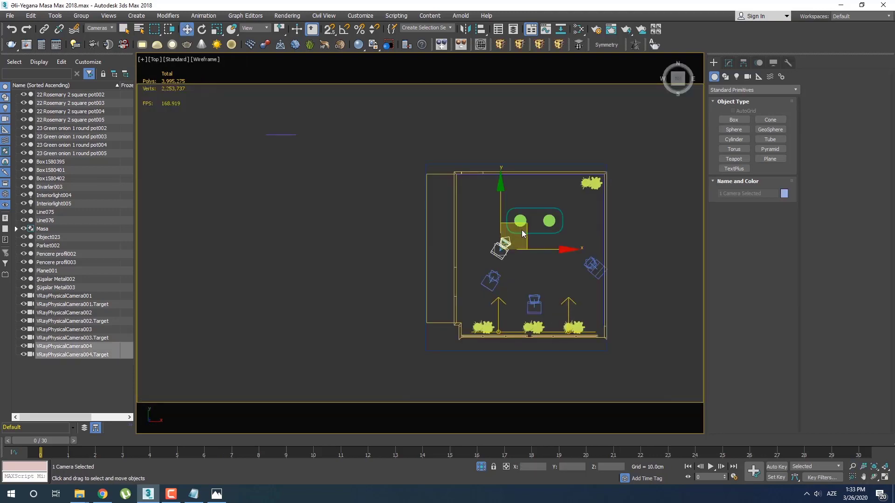
{"action": "left_click_drag", "start_coordinate": [525, 227], "coordinate": [515, 251]}
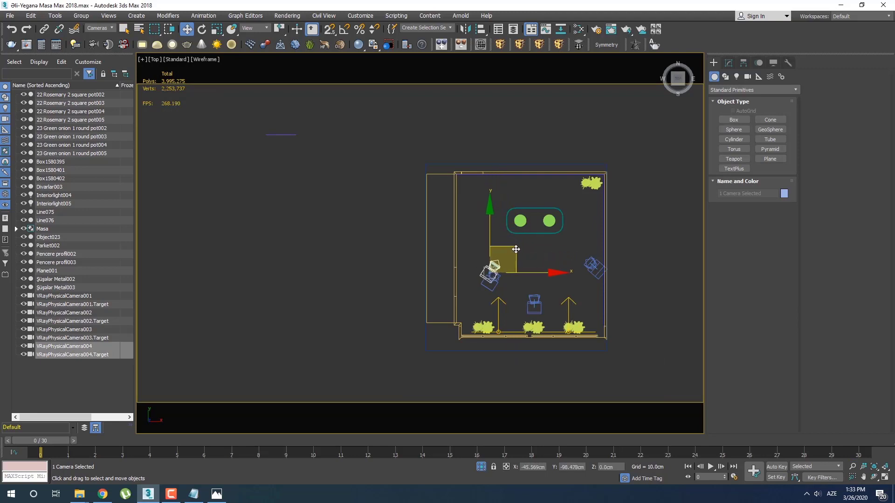
Step: Return to the VRayPhysicalCamera004 view with default shading and pan it so the near pedestal sits at the frame's centre
{"action": "key", "text": "c"}
{"action": "double_click", "coordinate": [458, 197]}
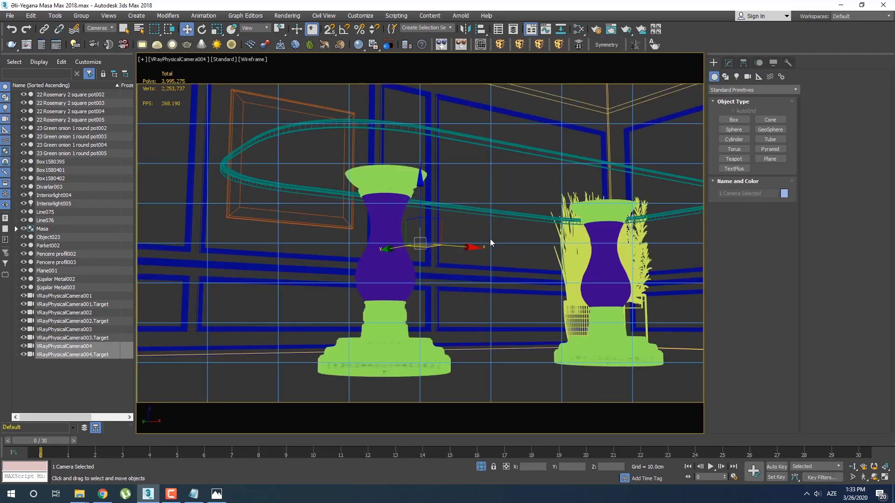
{"action": "key", "text": "F3"}
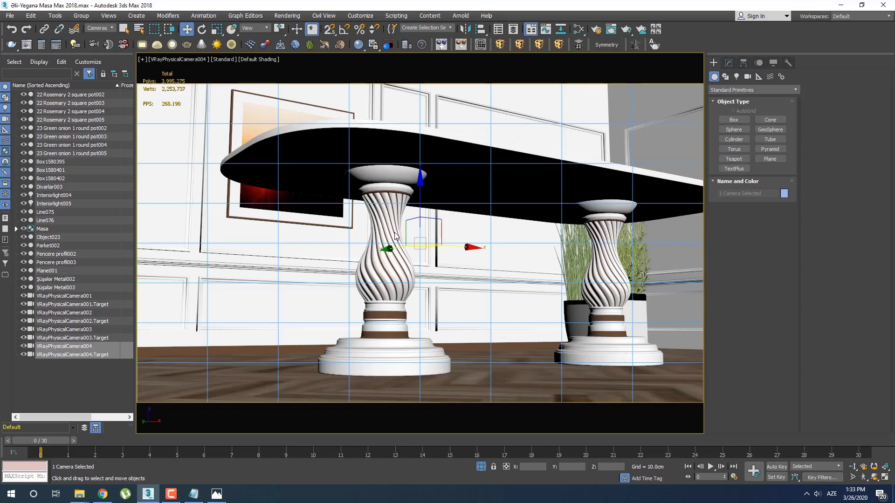
{"action": "key", "text": "q"}
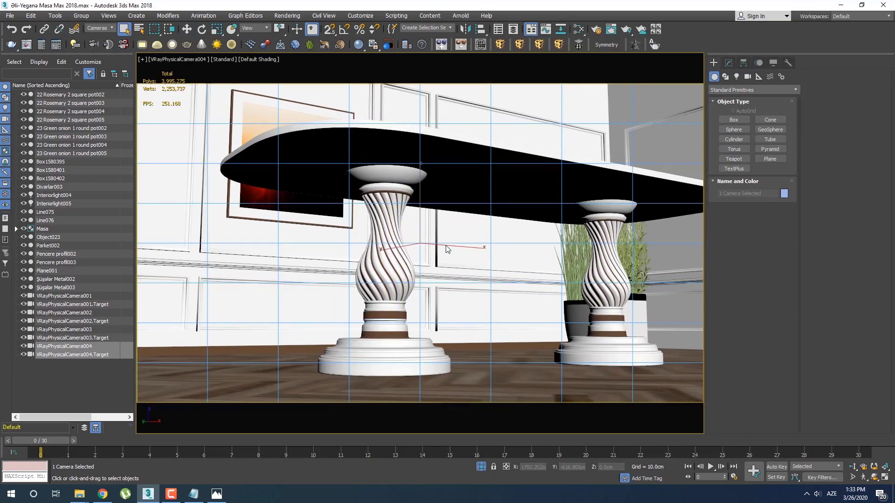
{"action": "middle_click_drag", "start_coordinate": [447, 250], "coordinate": [588, 241]}
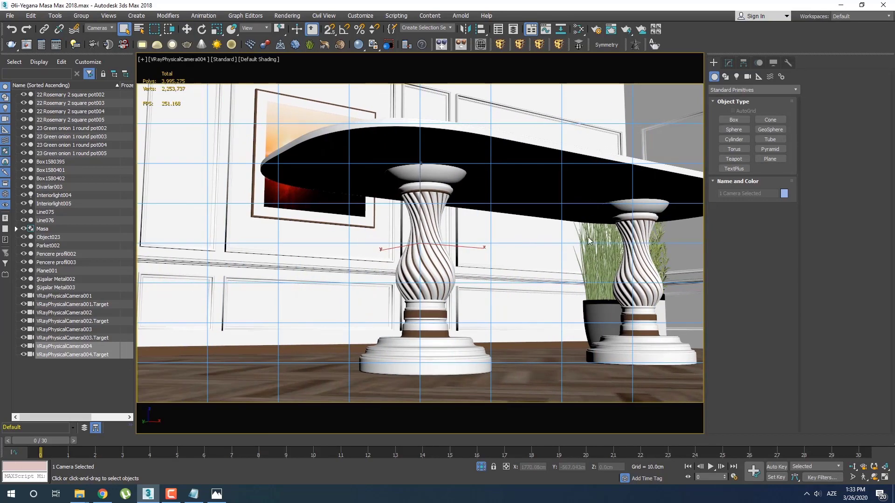
Step: Set VRayPhysicalCamera004's film gate to 30 mm and shift its view so the near pedestal's whole base is in frame
{"action": "left_click", "coordinate": [195, 56]}
{"action": "left_click", "coordinate": [251, 236]}
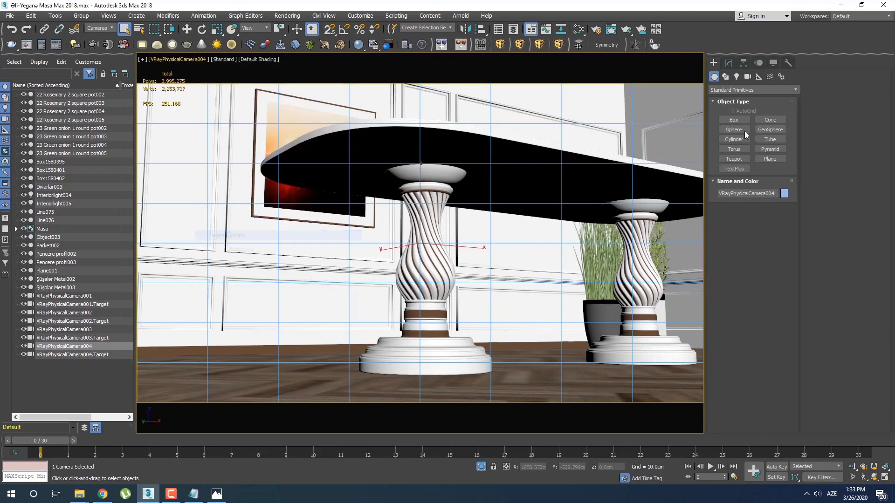
{"action": "left_click", "coordinate": [728, 63]}
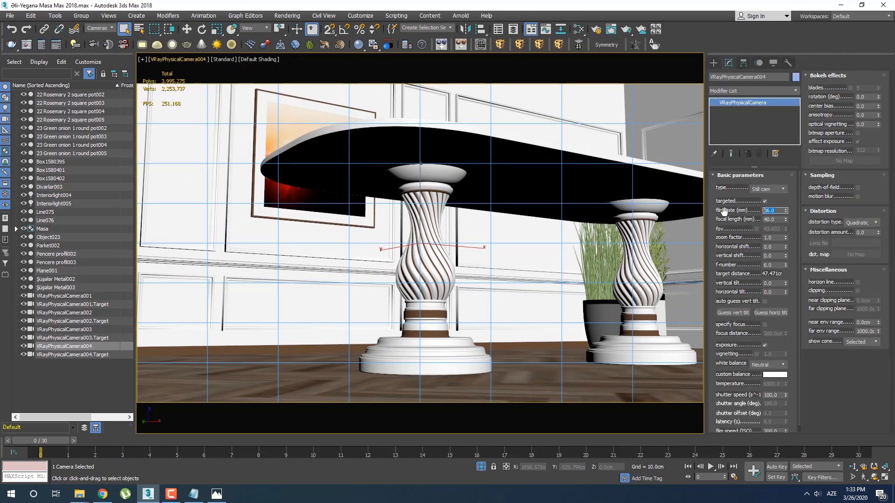
{"action": "type", "text": "30"}
{"action": "key", "text": "Return"}
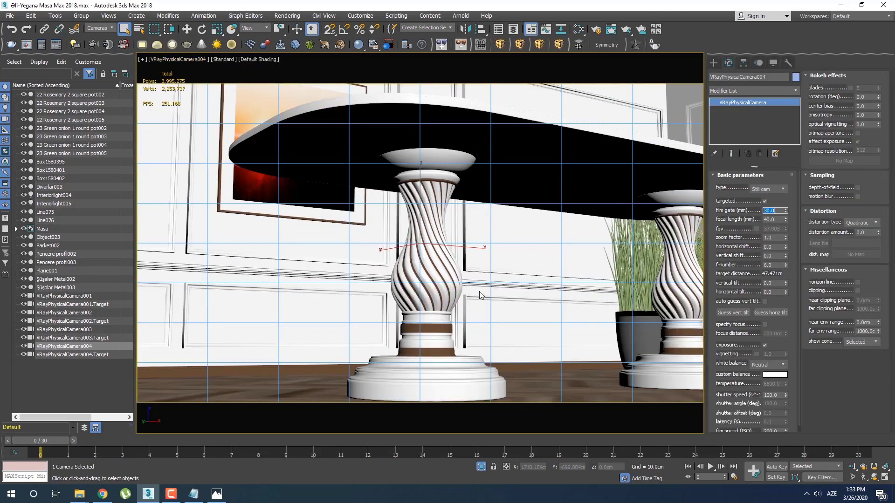
{"action": "left_click", "coordinate": [874, 477]}
{"action": "left_click_drag", "start_coordinate": [482, 285], "coordinate": [481, 286]}
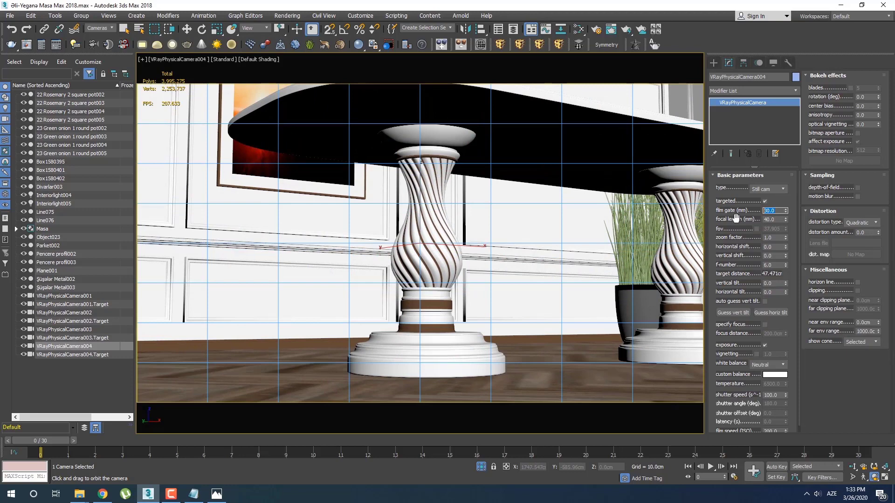
Step: Try film gates of 28 and 17 mm for VRayPhysicalCamera004, settle on 27 mm, and save the scene
{"action": "type", "text": "28"}
{"action": "key", "text": "Return"}
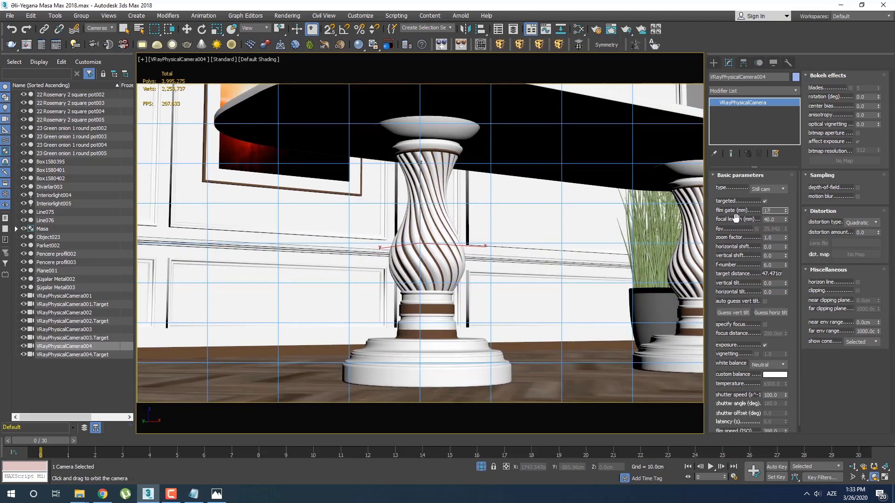
{"action": "type", "text": "17"}
{"action": "key", "text": "Return"}
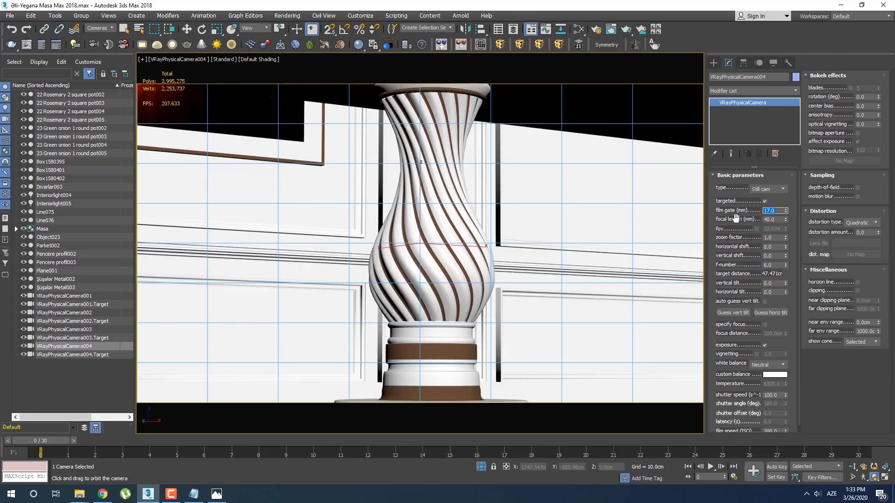
{"action": "type", "text": "27"}
{"action": "key", "text": "Return"}
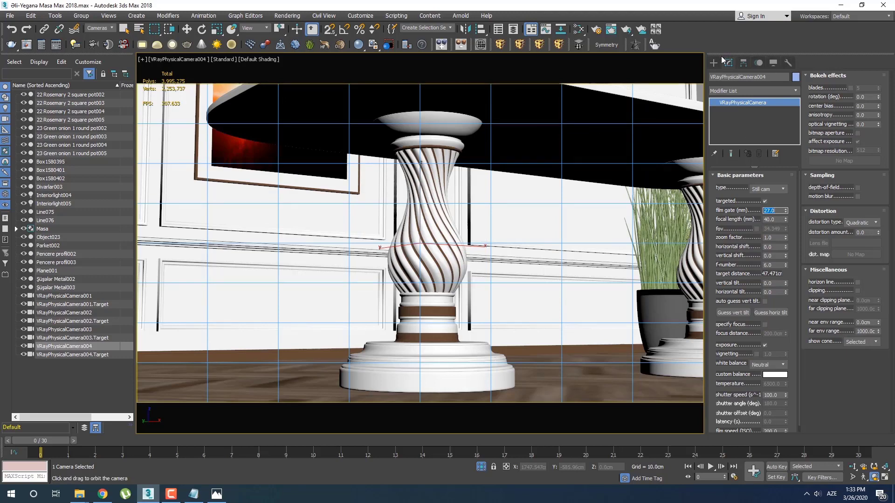
{"action": "left_click", "coordinate": [714, 63]}
{"action": "key", "text": "ctrl+s"}
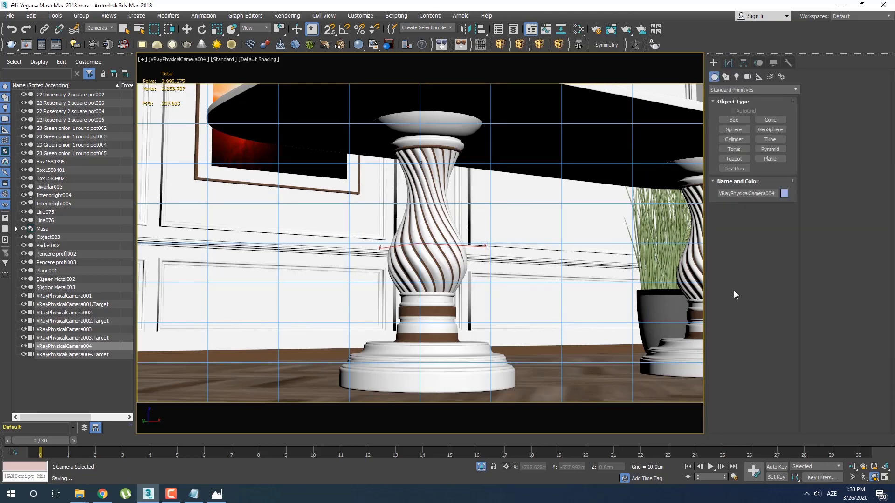
Step: Look through VRayPhysicalCamera001, save the scene, and make a test render of this view
{"action": "right_click", "coordinate": [438, 190]}
{"action": "left_click", "coordinate": [446, 180]}
{"action": "key", "text": "c"}
{"action": "double_click", "coordinate": [449, 180]}
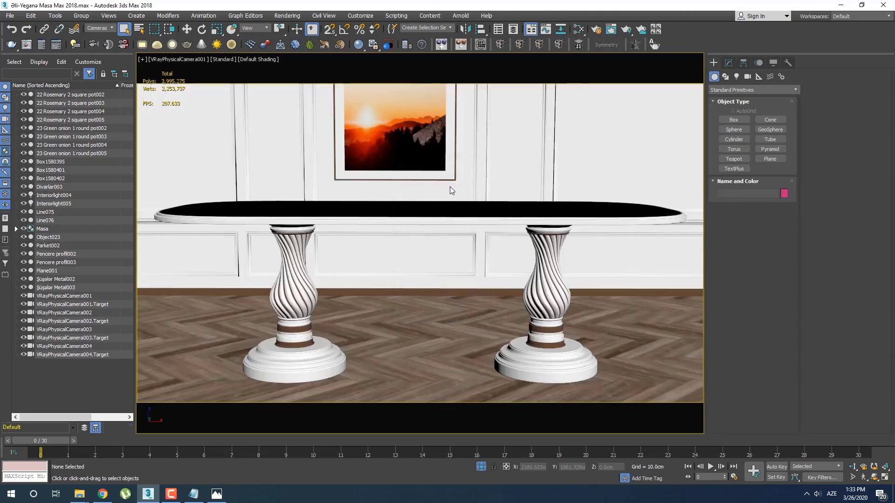
{"action": "key", "text": "ctrl+s"}
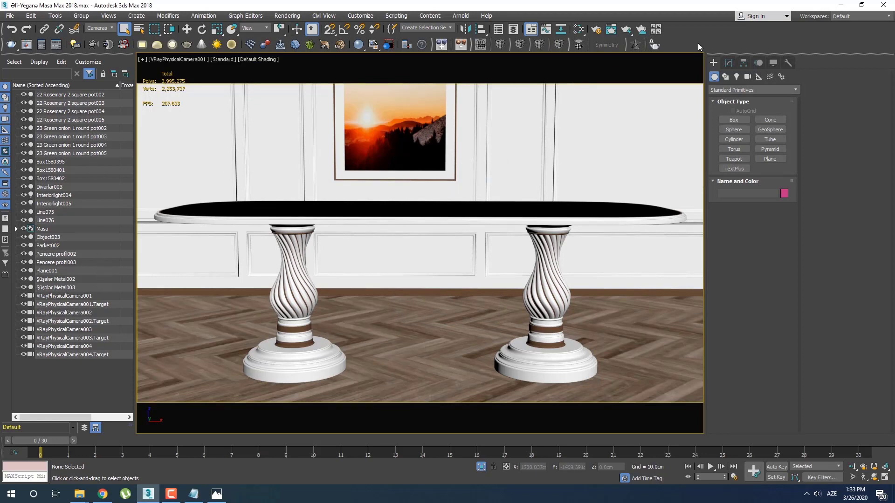
{"action": "left_click", "coordinate": [655, 47]}
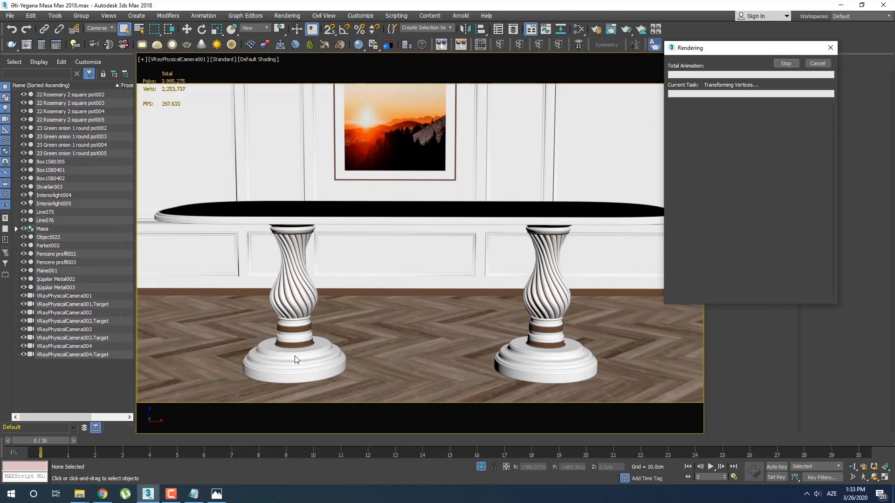
{"action": "left_click", "coordinate": [171, 494]}
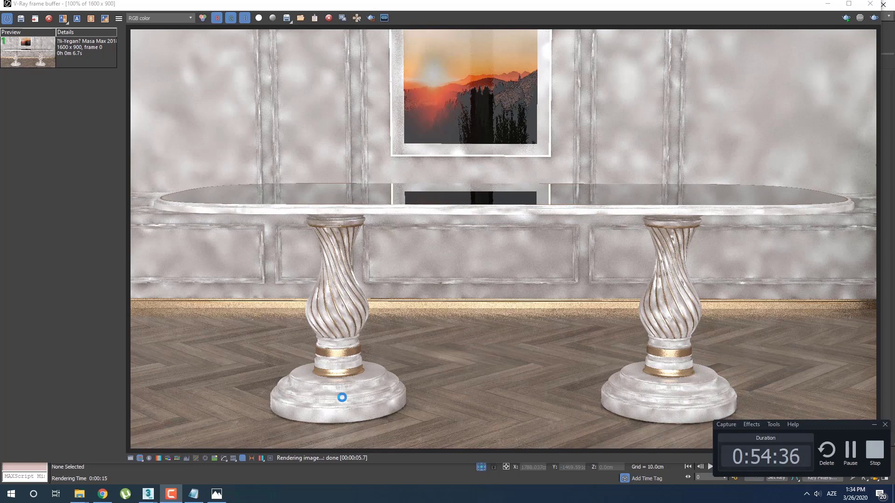
{"action": "left_click", "coordinate": [871, 4]}
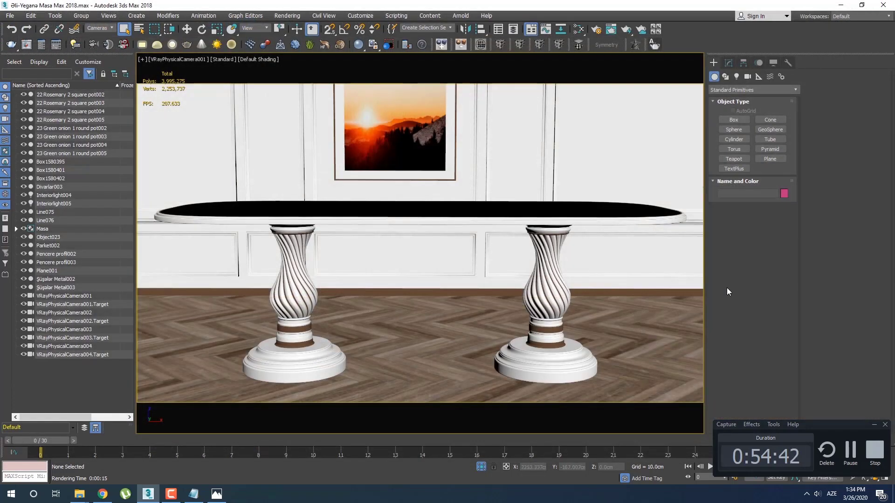
Step: Darken the Qara Şüşə material's reflection colour to grey with value 50 and render the VRayPhysicalCamera001 view again
{"action": "key", "text": "m"}
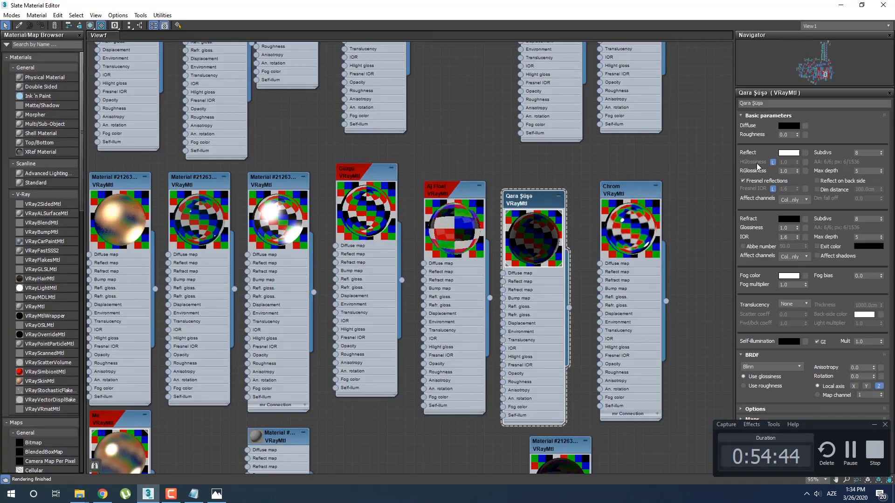
{"action": "left_click", "coordinate": [788, 153]}
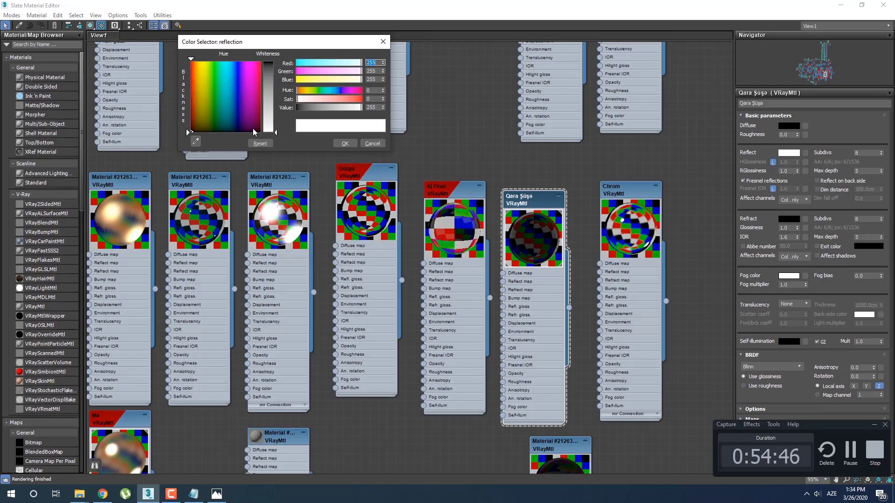
{"action": "left_click", "coordinate": [274, 75]}
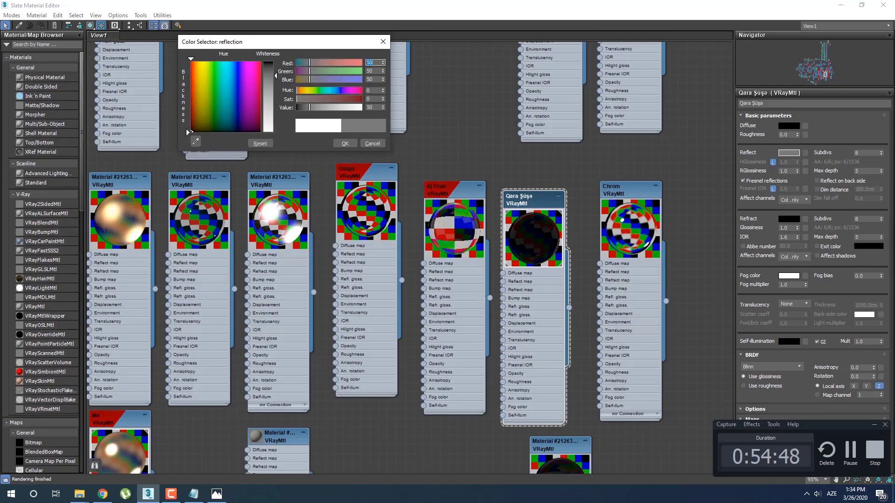
{"action": "left_click", "coordinate": [345, 144]}
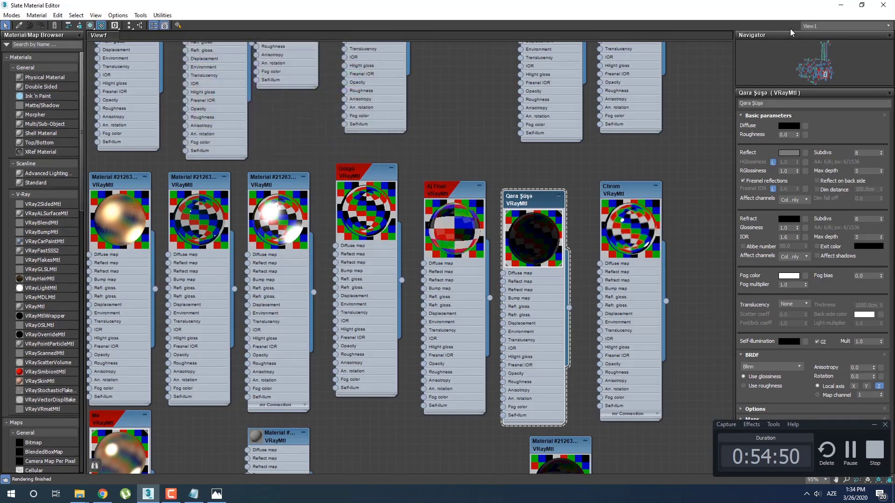
{"action": "left_click", "coordinate": [883, 4]}
{"action": "left_click", "coordinate": [654, 45]}
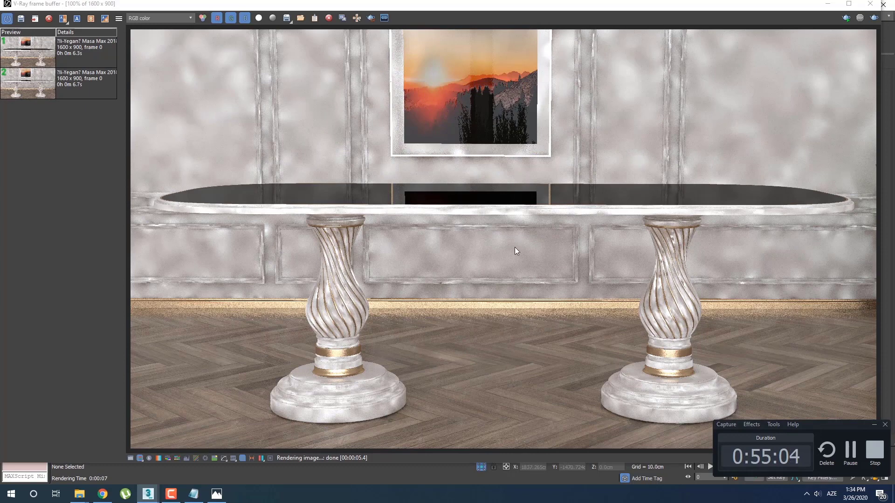
{"action": "left_click", "coordinate": [870, 3]}
Step: Look through VRayPhysicalCamera002 and make a test render of the table from its low side angle
{"action": "key", "text": "c"}
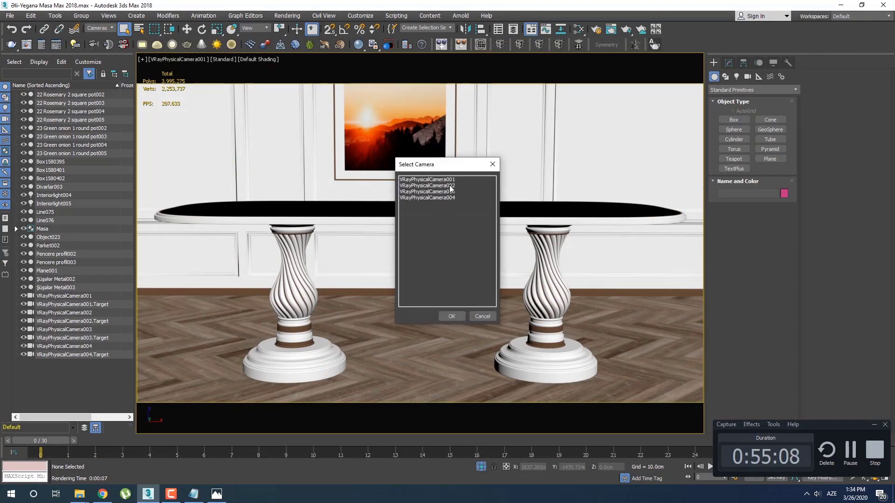
{"action": "double_click", "coordinate": [448, 186]}
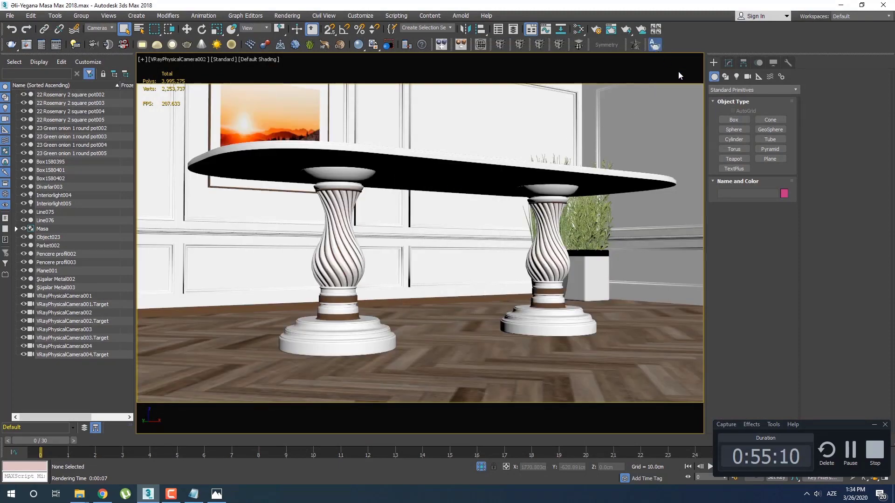
{"action": "key", "text": "shift+q"}
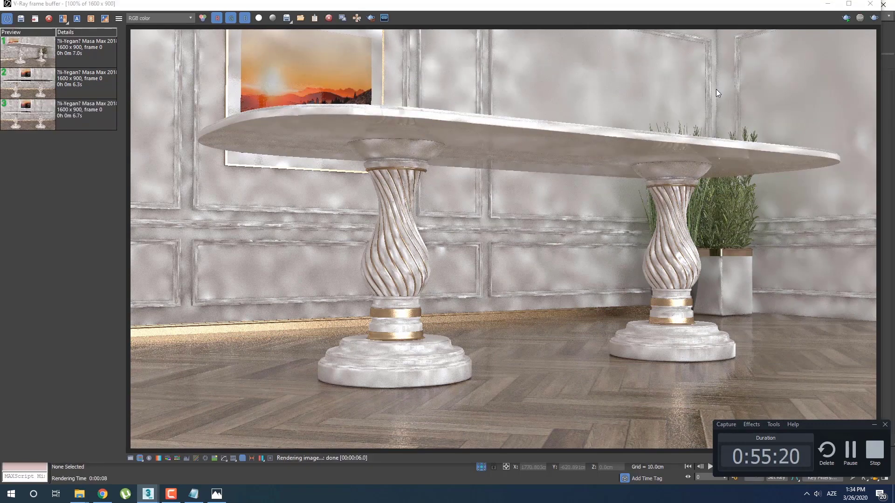
{"action": "left_click", "coordinate": [879, 5]}
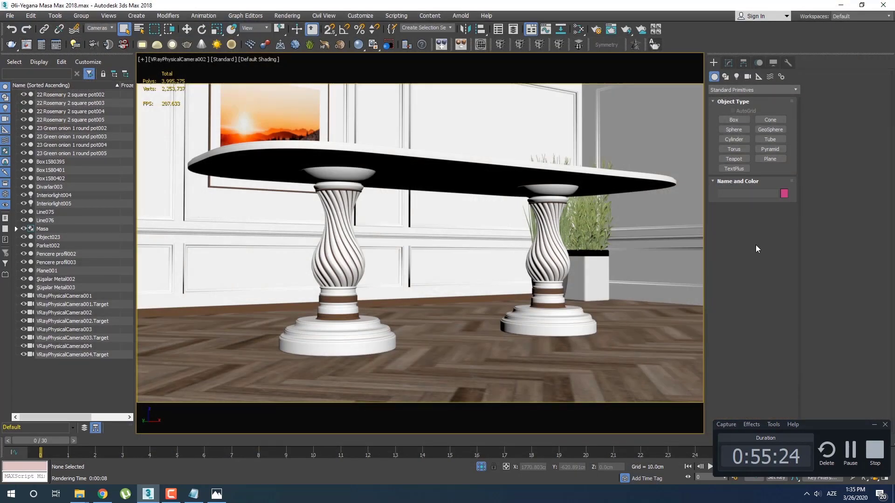
Step: Look through VRayPhysicalCamera003, shift its framing slightly so the table sits lower, and make a test render
{"action": "key", "text": "c"}
{"action": "double_click", "coordinate": [443, 191]}
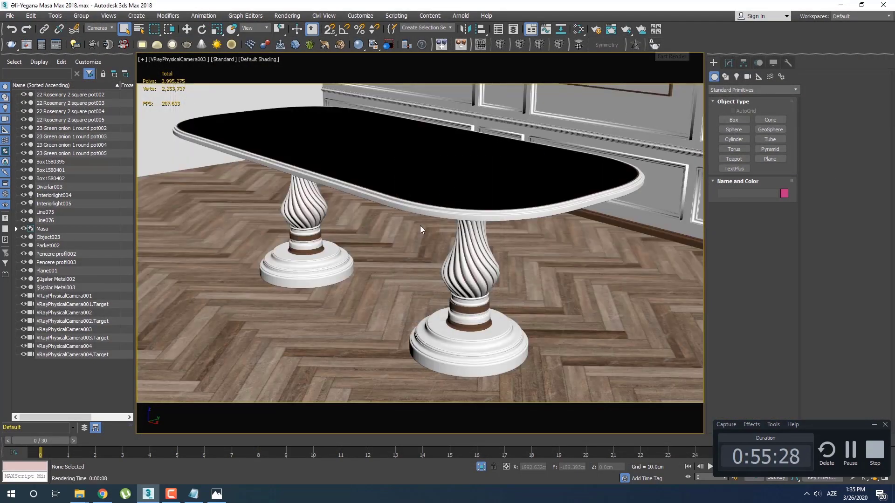
{"action": "middle_click_drag", "start_coordinate": [421, 227], "coordinate": [420, 261]}
{"action": "key", "text": "shift+q"}
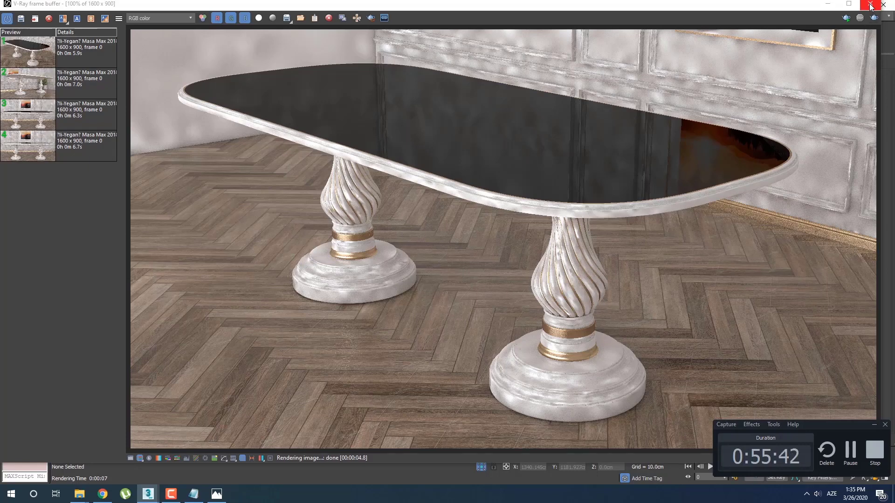
{"action": "left_click", "coordinate": [870, 6]}
Step: Look through VRayPhysicalCamera004, make a test render of the near pedestal, and save the scene
{"action": "key", "text": "c"}
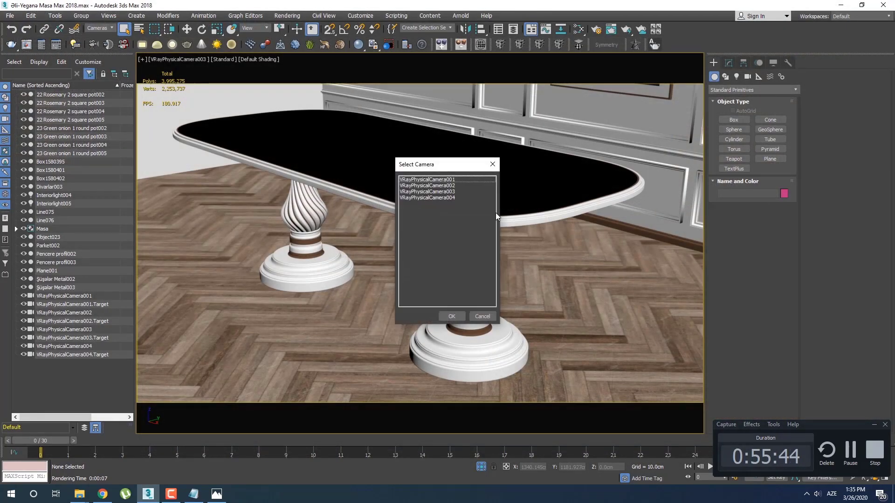
{"action": "double_click", "coordinate": [460, 198]}
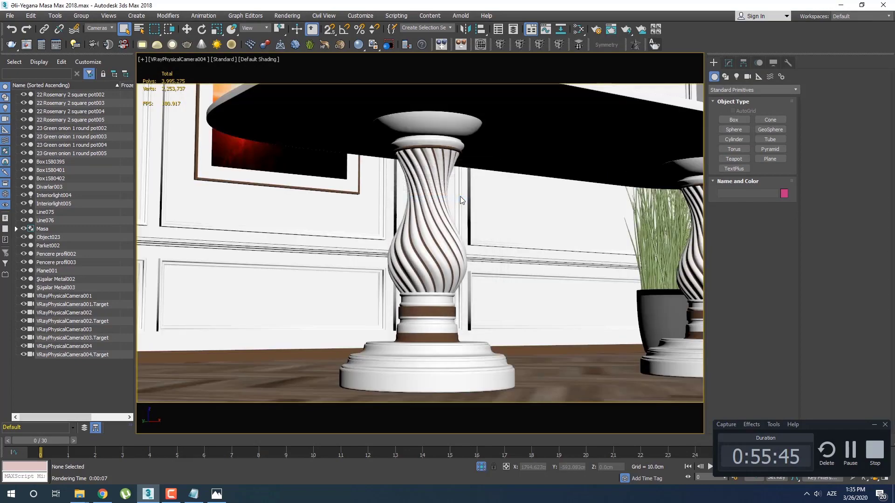
{"action": "left_click", "coordinate": [654, 44]}
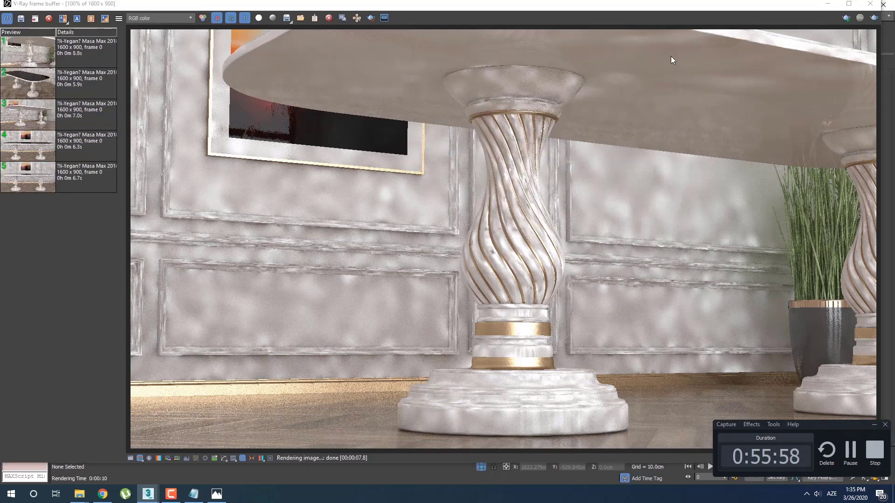
{"action": "left_click", "coordinate": [870, 3]}
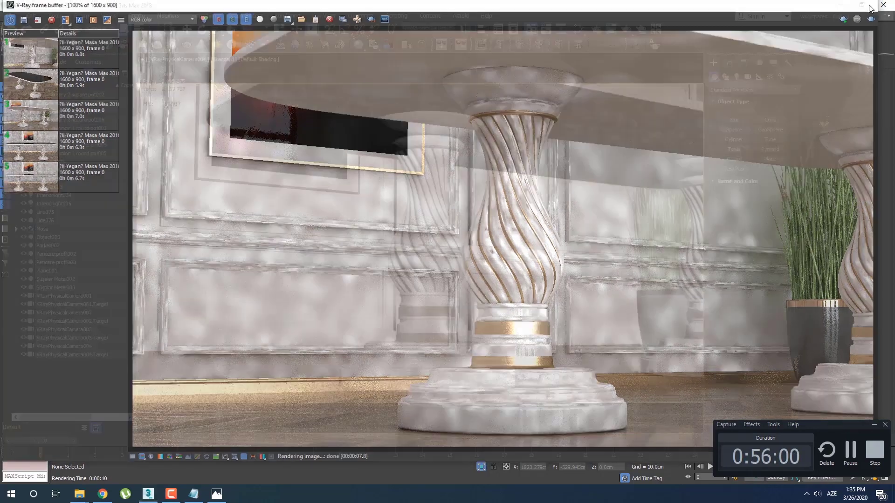
{"action": "key", "text": "ctrl+s"}
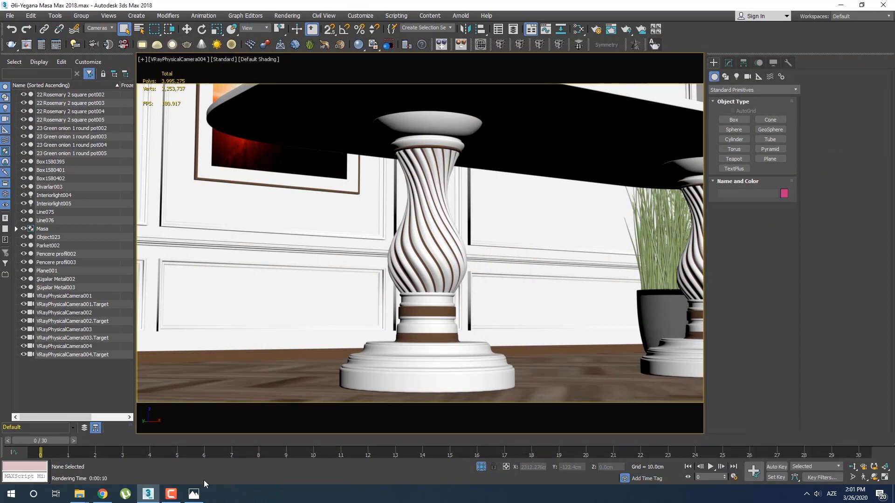
{"action": "left_click", "coordinate": [171, 494]}
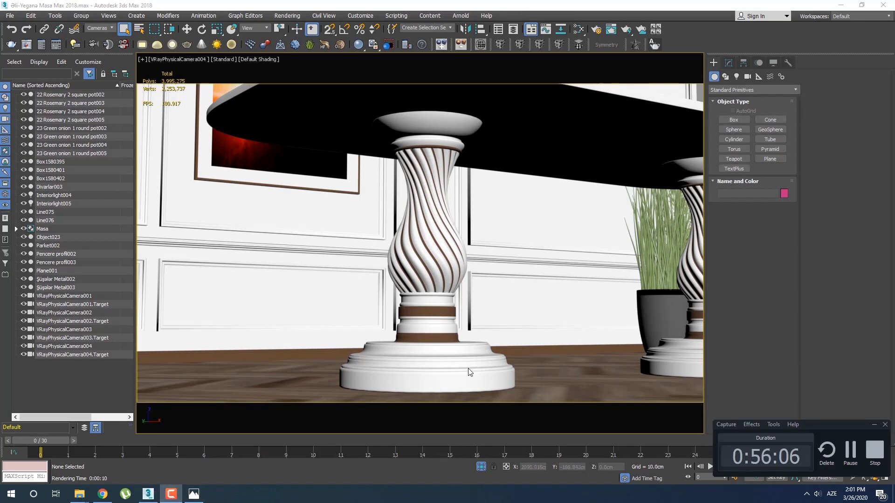
Step: Set the selection filter to All and isolate the Masa table group
{"action": "left_click", "coordinate": [439, 254]}
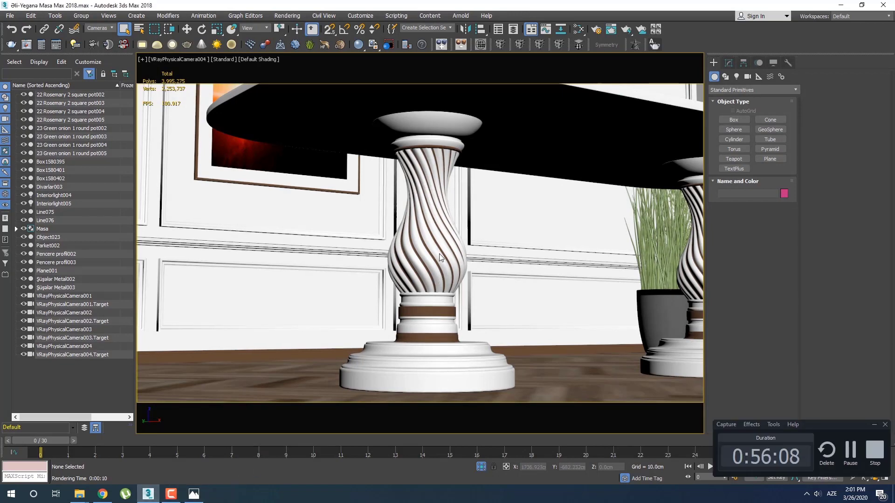
{"action": "left_click", "coordinate": [100, 28]}
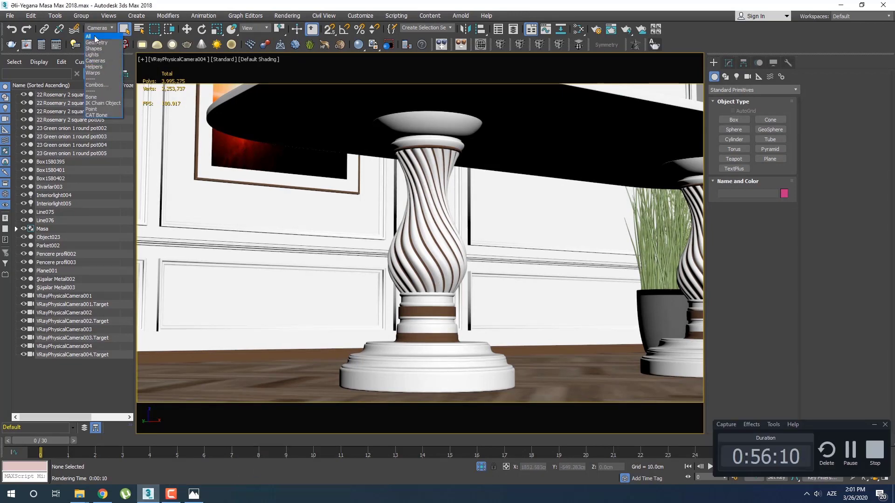
{"action": "left_click", "coordinate": [95, 36]}
{"action": "left_click", "coordinate": [413, 255]}
{"action": "key", "text": "alt+q"}
Step: Examine the pedestal's base and its brown bands up close in the front view, and switch to the table's reference image in Photos
{"action": "key", "text": "f"}
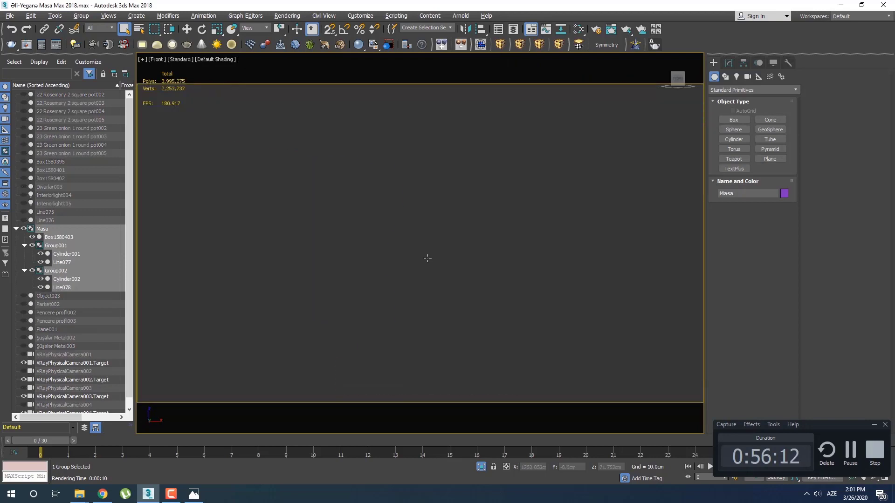
{"action": "key", "text": "z"}
{"action": "scroll", "coordinate": [369, 312], "scroll_direction": "up", "scroll_amount": 4}
{"action": "scroll", "coordinate": [369, 311], "scroll_direction": "up", "scroll_amount": 3}
{"action": "middle_click_drag", "start_coordinate": [316, 311], "coordinate": [411, 286]}
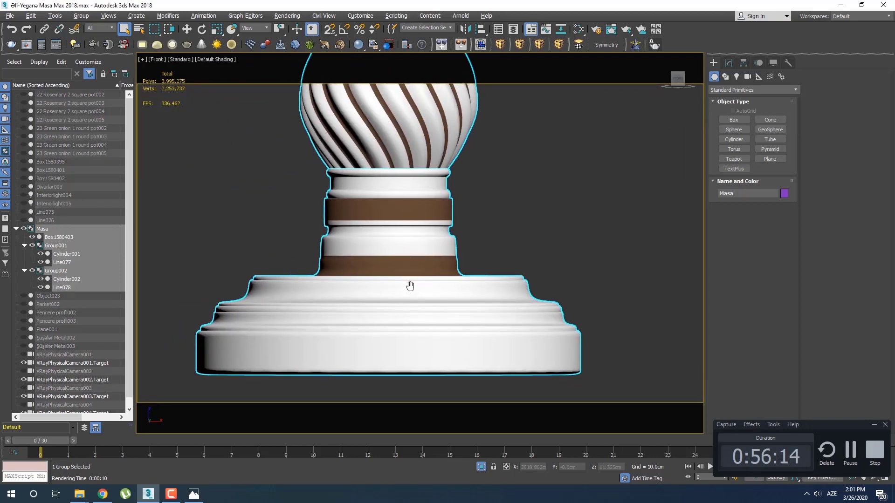
{"action": "middle_click_drag", "start_coordinate": [355, 301], "coordinate": [377, 311]}
{"action": "left_click", "coordinate": [194, 494]}
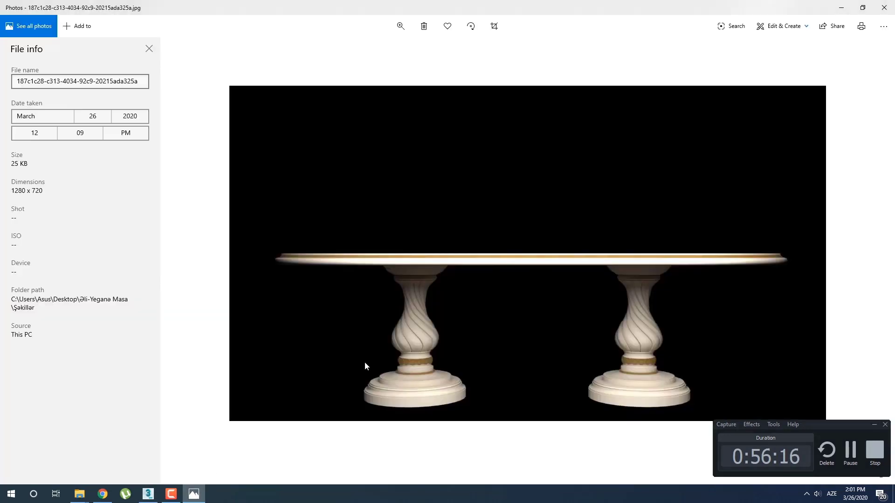
Step: Examine the pedestal's twisted bulge, gold bands and stepped base up close in the reference photo, and return to 3ds Max
{"action": "scroll", "coordinate": [432, 360], "scroll_direction": "up", "scroll_amount": 2, "text": "ctrl"}
{"action": "scroll", "coordinate": [417, 364], "scroll_direction": "up", "scroll_amount": 3, "text": "ctrl"}
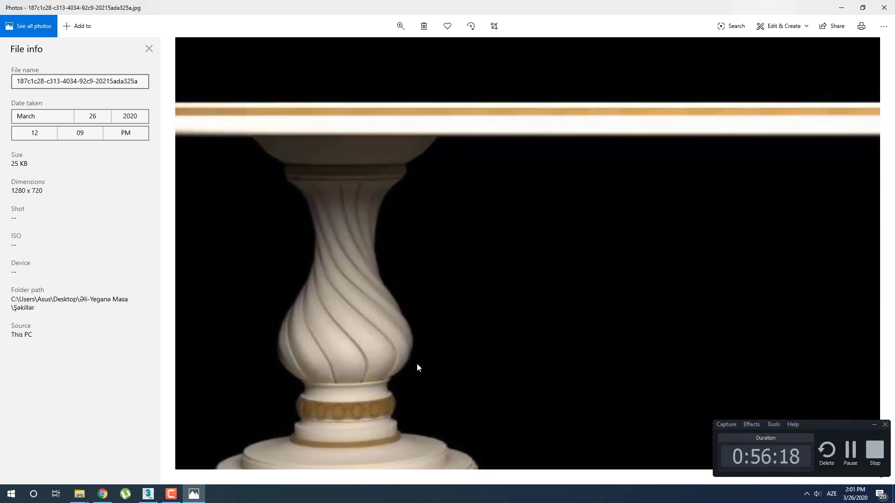
{"action": "left_click_drag", "start_coordinate": [417, 362], "coordinate": [481, 241]}
{"action": "left_click_drag", "start_coordinate": [322, 405], "coordinate": [446, 244]}
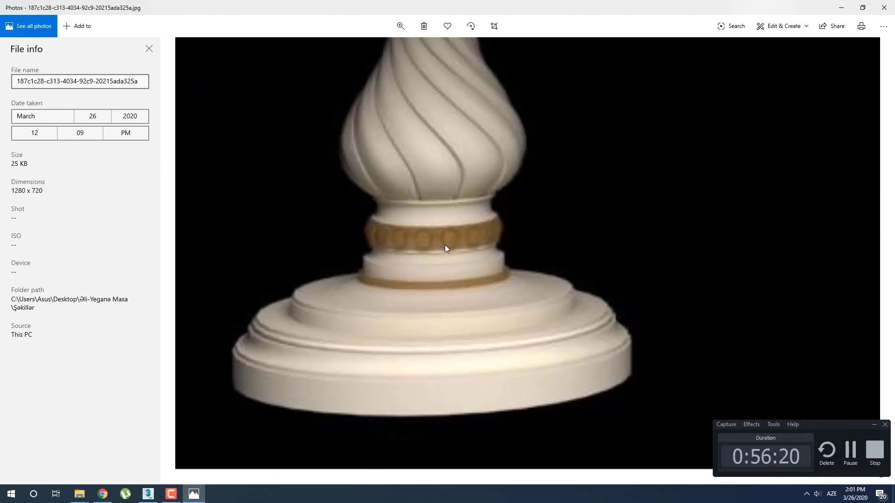
{"action": "scroll", "coordinate": [445, 245], "scroll_direction": "up", "scroll_amount": 2, "text": "ctrl"}
{"action": "scroll", "coordinate": [445, 244], "scroll_direction": "down", "scroll_amount": 2, "text": "ctrl"}
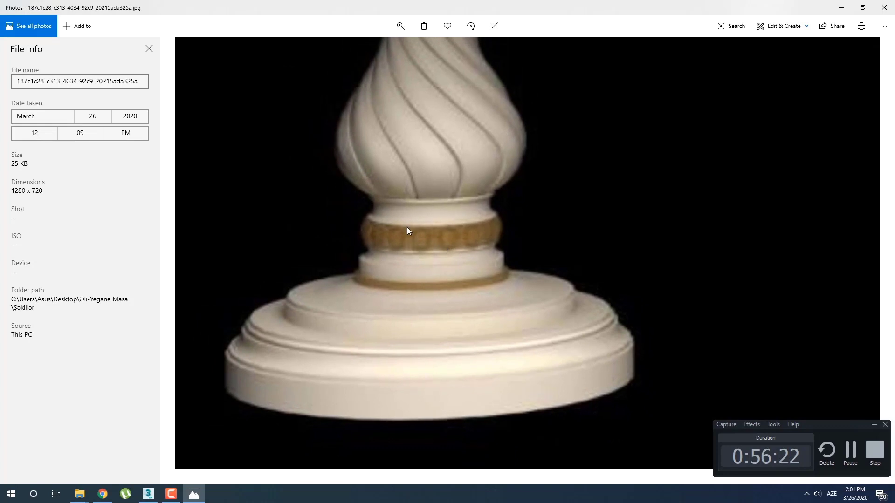
{"action": "left_click", "coordinate": [148, 494]}
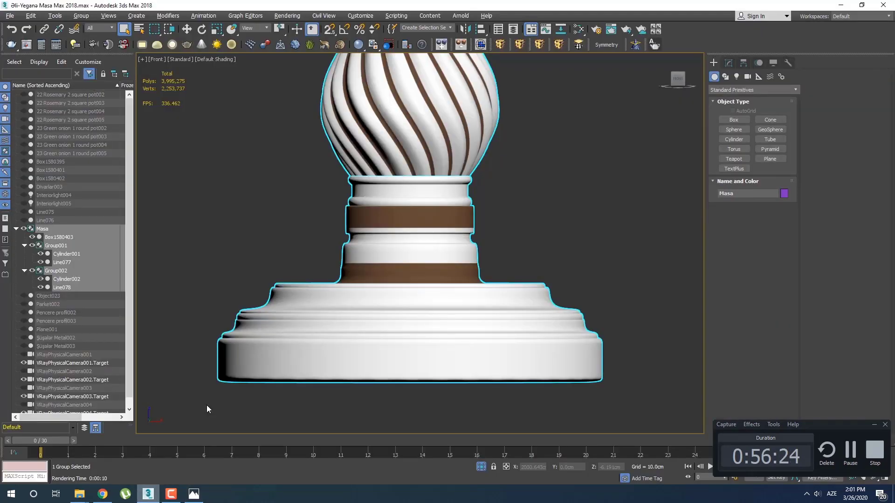
Step: Open the Masa table group so its individual parts can be selected
{"action": "scroll", "coordinate": [399, 255], "scroll_direction": "up", "scroll_amount": 1}
{"action": "middle_click_drag", "start_coordinate": [405, 240], "coordinate": [379, 302]}
{"action": "left_click", "coordinate": [378, 302]}
{"action": "scroll", "coordinate": [376, 296], "scroll_direction": "down", "scroll_amount": 7}
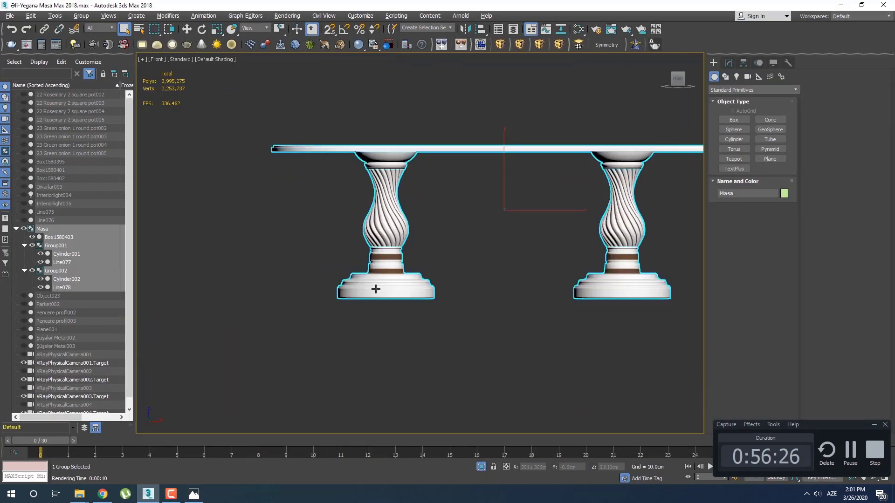
{"action": "scroll", "coordinate": [383, 249], "scroll_direction": "up", "scroll_amount": 2}
{"action": "middle_click_drag", "start_coordinate": [383, 249], "coordinate": [365, 270]}
{"action": "left_click", "coordinate": [72, 15]}
{"action": "left_click", "coordinate": [93, 55]}
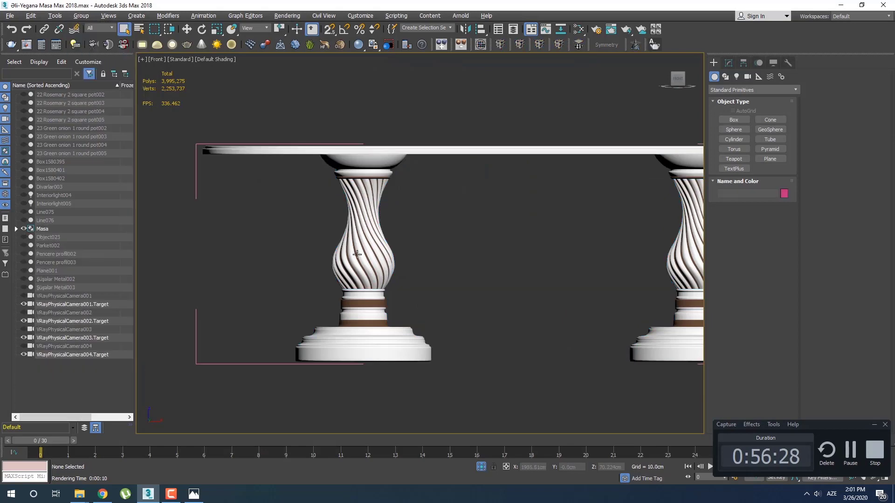
Step: Select the Group002 pedestal and examine its spiral grooves, bulge and brown bands up close in the front view
{"action": "scroll", "coordinate": [358, 295], "scroll_direction": "up", "scroll_amount": 5}
{"action": "left_click", "coordinate": [327, 268]}
{"action": "scroll", "coordinate": [391, 282], "scroll_direction": "down", "scroll_amount": 5}
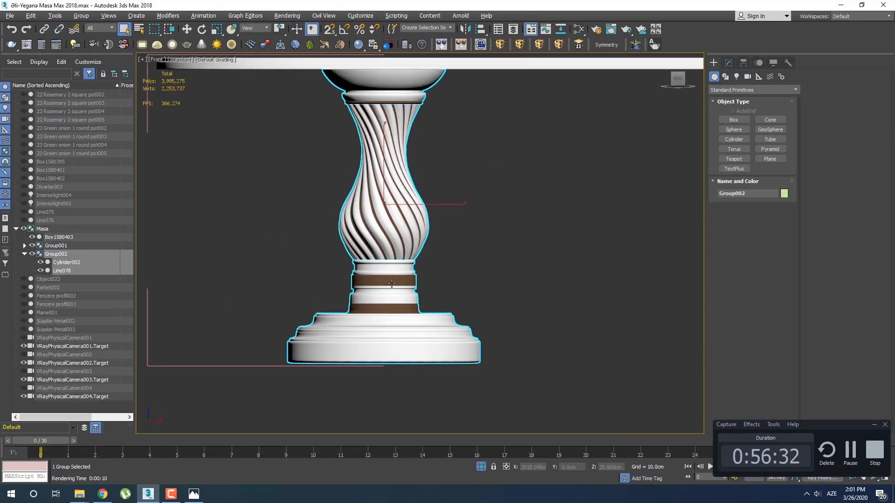
{"action": "scroll", "coordinate": [445, 242], "scroll_direction": "up", "scroll_amount": 5}
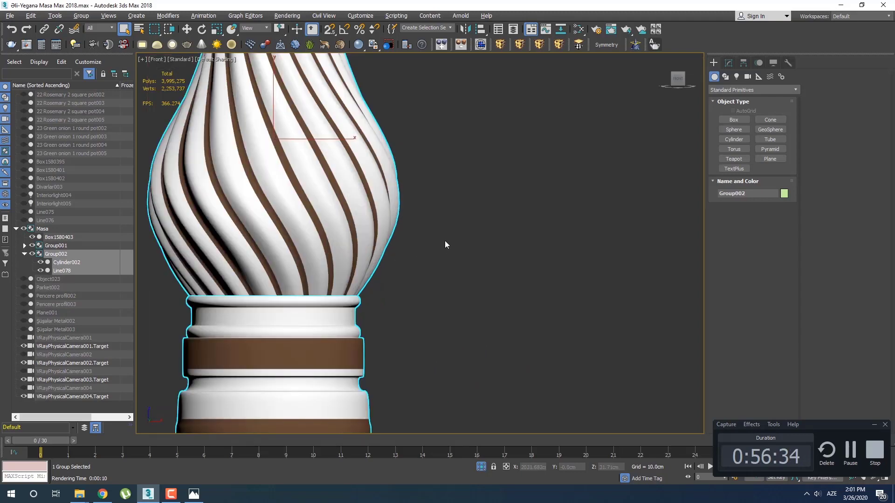
{"action": "scroll", "coordinate": [296, 200], "scroll_direction": "up", "scroll_amount": 5}
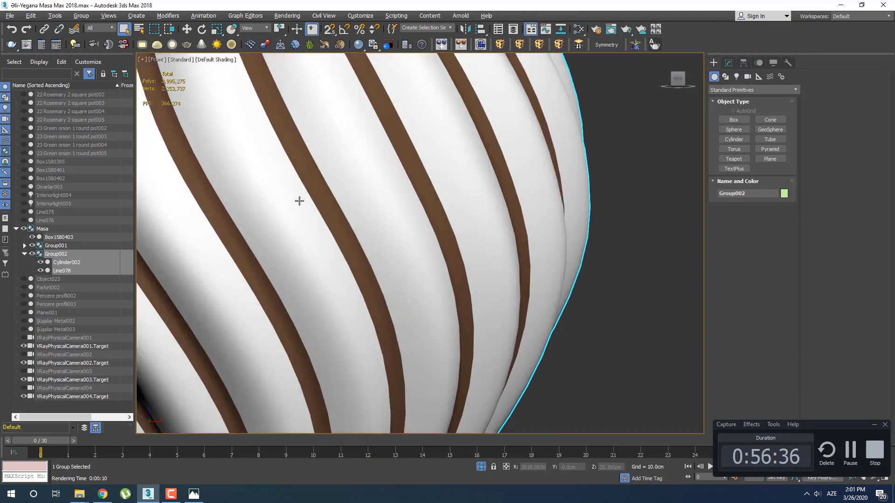
{"action": "scroll", "coordinate": [299, 201], "scroll_direction": "down", "scroll_amount": 10}
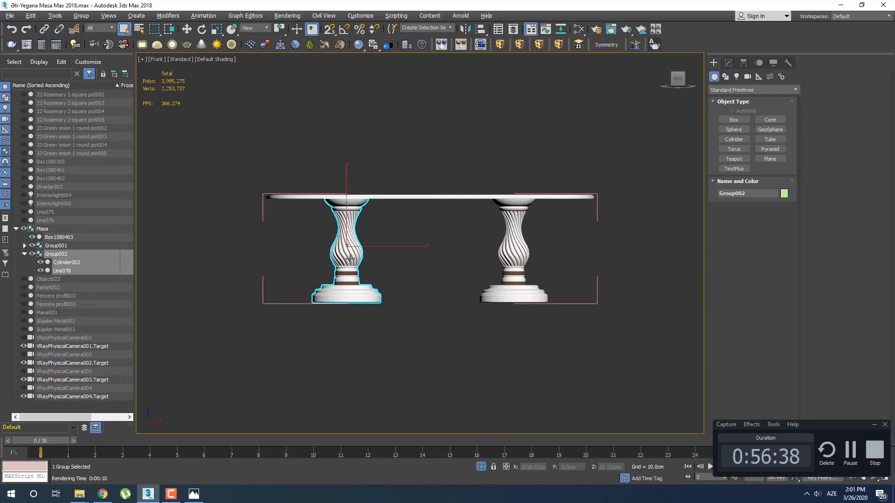
{"action": "scroll", "coordinate": [350, 257], "scroll_direction": "up", "scroll_amount": 7}
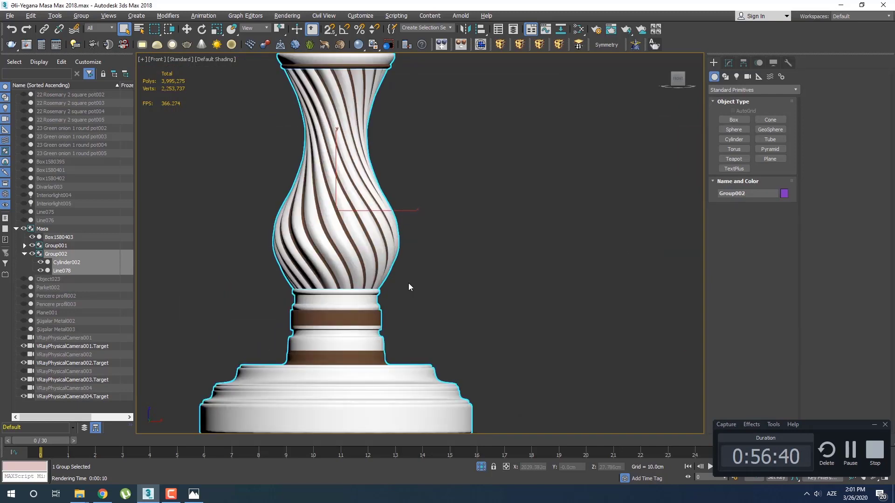
{"action": "scroll", "coordinate": [409, 284], "scroll_direction": "down", "scroll_amount": 7}
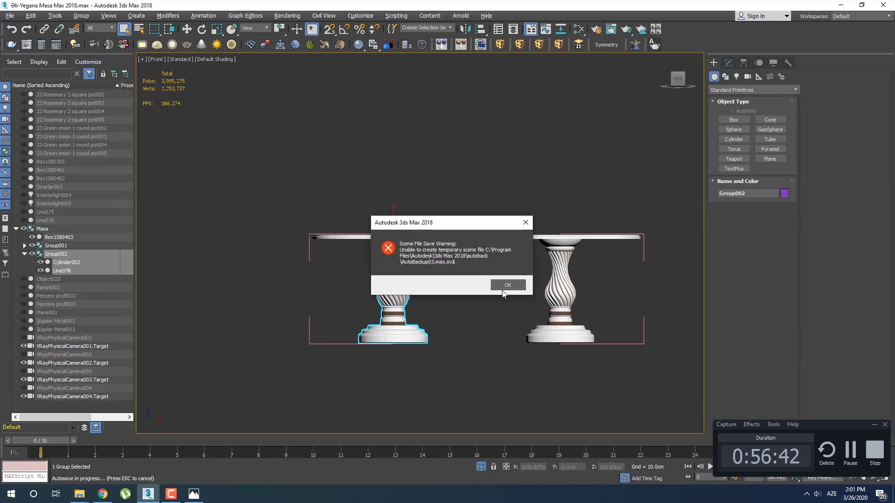
Step: Dismiss the autosave warning and open the Group002 pedestal group
{"action": "left_click", "coordinate": [507, 286]}
{"action": "left_click", "coordinate": [484, 280]}
{"action": "scroll", "coordinate": [418, 299], "scroll_direction": "up", "scroll_amount": 3}
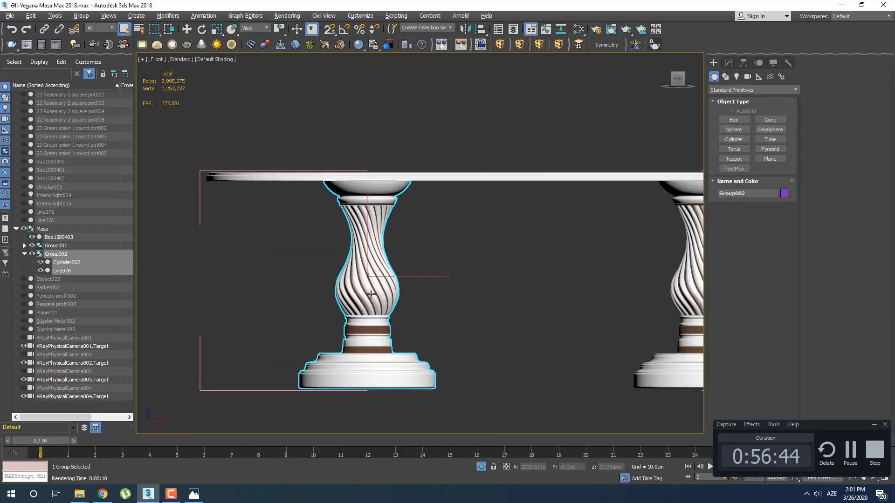
{"action": "left_click", "coordinate": [81, 16]}
{"action": "left_click", "coordinate": [91, 49]}
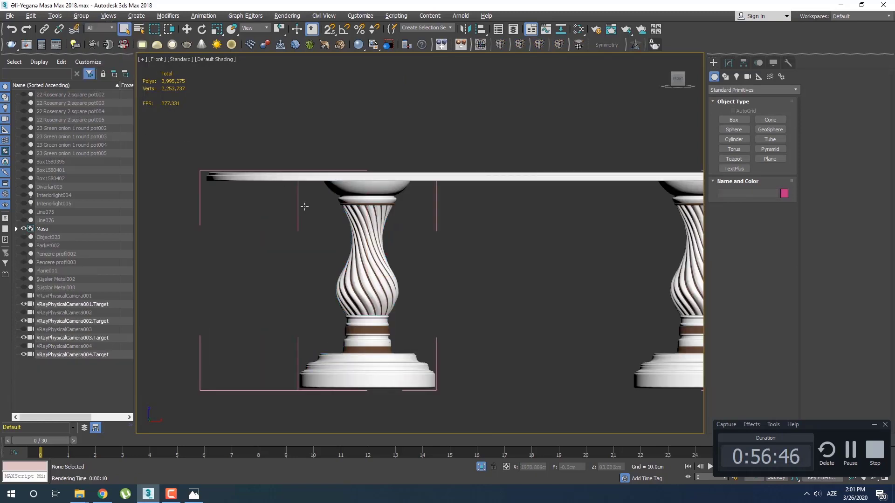
Step: Add an FFD(box) 4x4x4 modifier on top of the modifier stack of the pedestal's twisted body, Cylinder002
{"action": "left_click", "coordinate": [372, 288]}
{"action": "scroll", "coordinate": [372, 288], "scroll_direction": "up", "scroll_amount": 3}
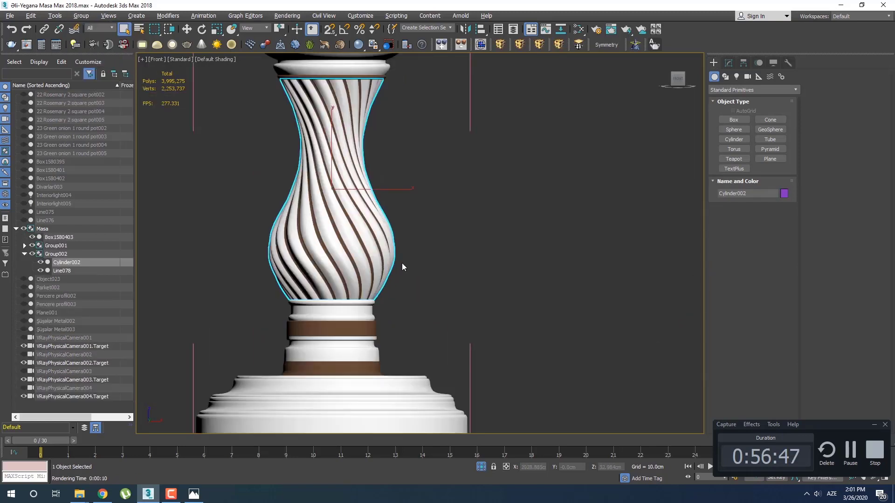
{"action": "left_click", "coordinate": [729, 62]}
{"action": "left_click", "coordinate": [755, 102]}
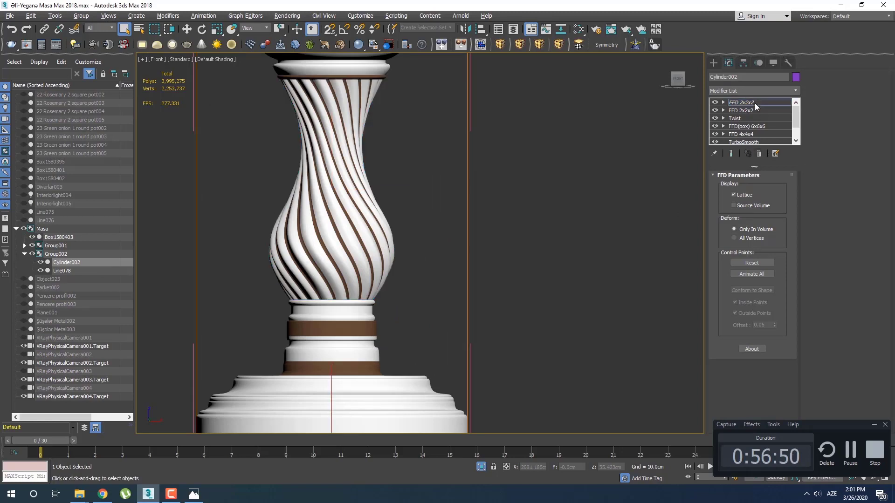
{"action": "left_click", "coordinate": [560, 44]}
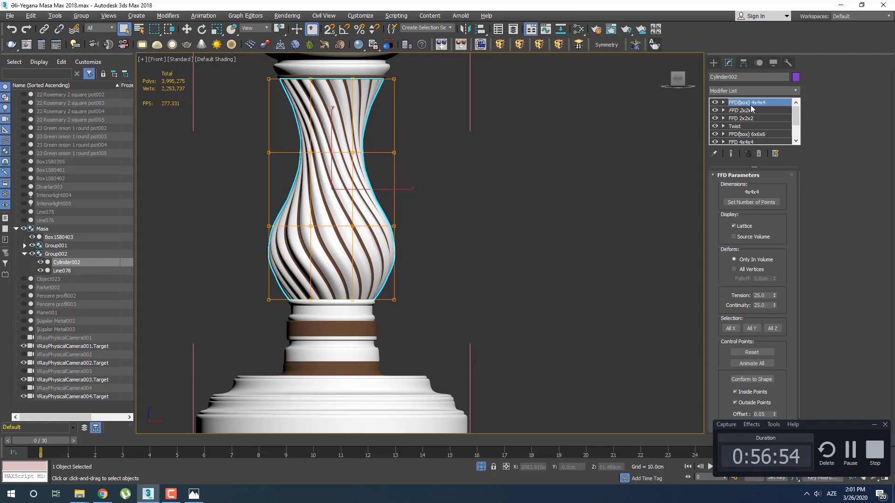
Step: In the FFD box's Set Volume mode, lower the third row of lattice points to the widest part of the bulge
{"action": "left_click", "coordinate": [723, 103]}
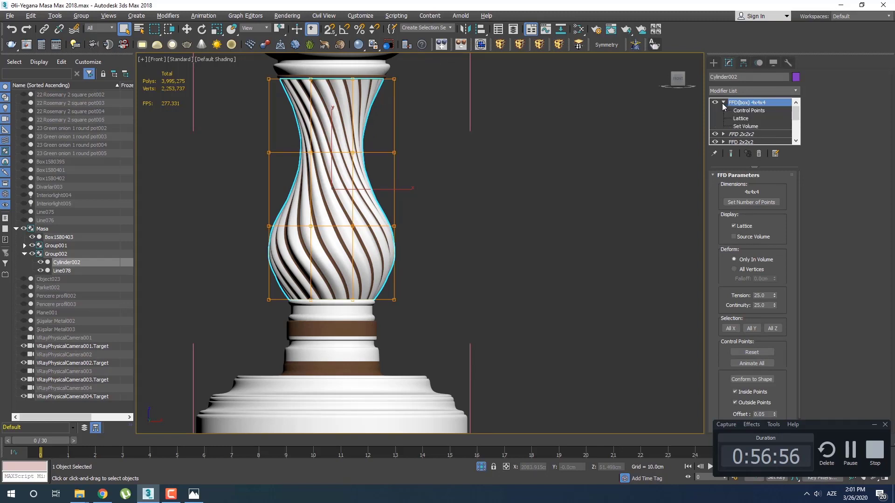
{"action": "left_click", "coordinate": [745, 126]}
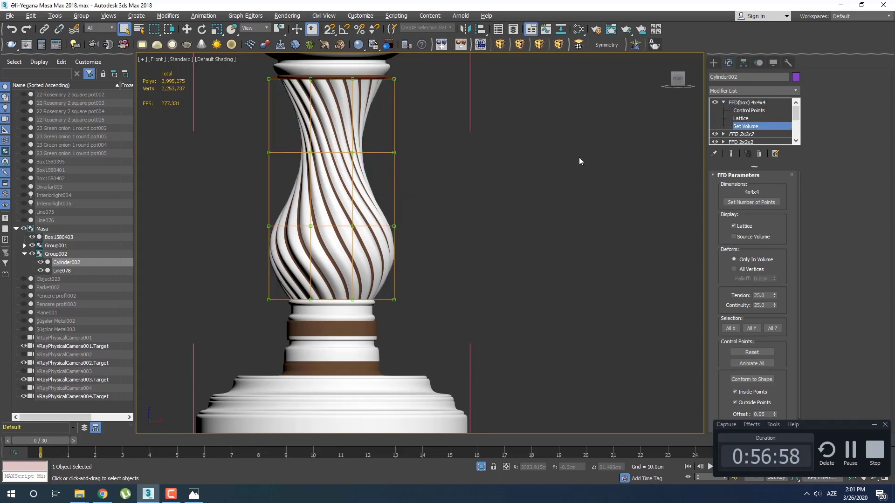
{"action": "left_click_drag", "start_coordinate": [249, 206], "coordinate": [420, 265]}
{"action": "key", "text": "w"}
{"action": "left_click_drag", "start_coordinate": [330, 181], "coordinate": [326, 206]}
Step: Scale up the two middle rows of FFD control points to widen the twisted body's bulge and neck slightly
{"action": "left_click", "coordinate": [751, 111]}
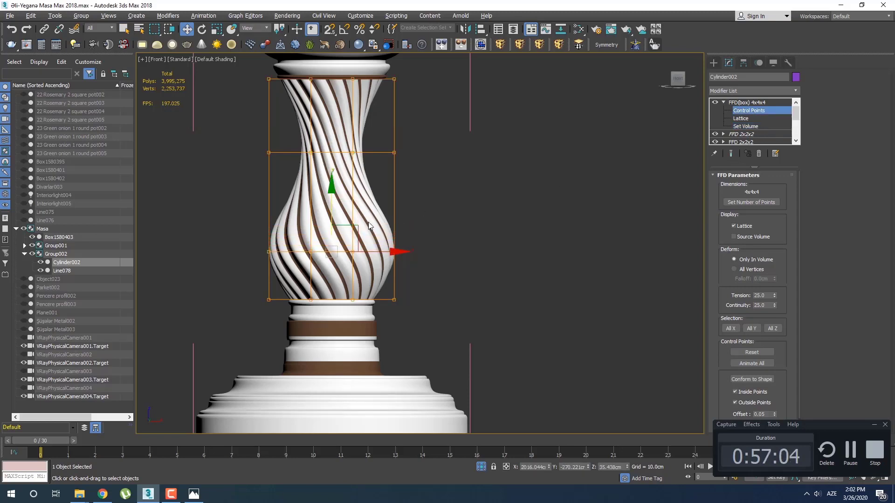
{"action": "key", "text": "r"}
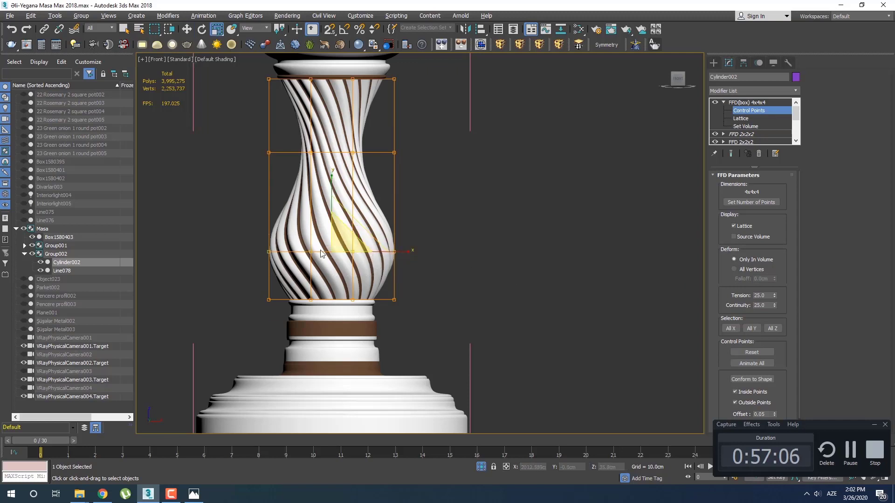
{"action": "left_click_drag", "start_coordinate": [334, 247], "coordinate": [339, 241]}
{"action": "left_click_drag", "start_coordinate": [259, 145], "coordinate": [351, 143]}
{"action": "left_click", "coordinate": [450, 302]}
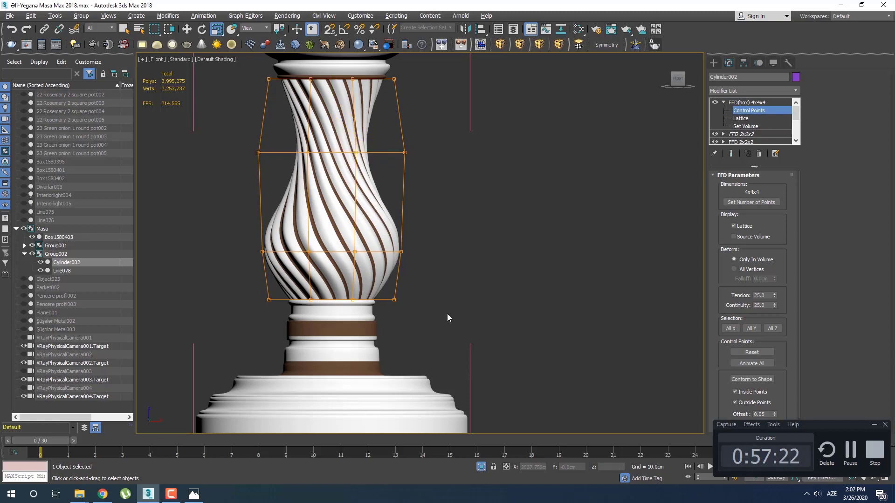
Step: Scale the lower middle row of FFD control points to about 106 percent to widen the bulge, and deselect the body
{"action": "middle_click_drag", "start_coordinate": [443, 272], "coordinate": [456, 279]}
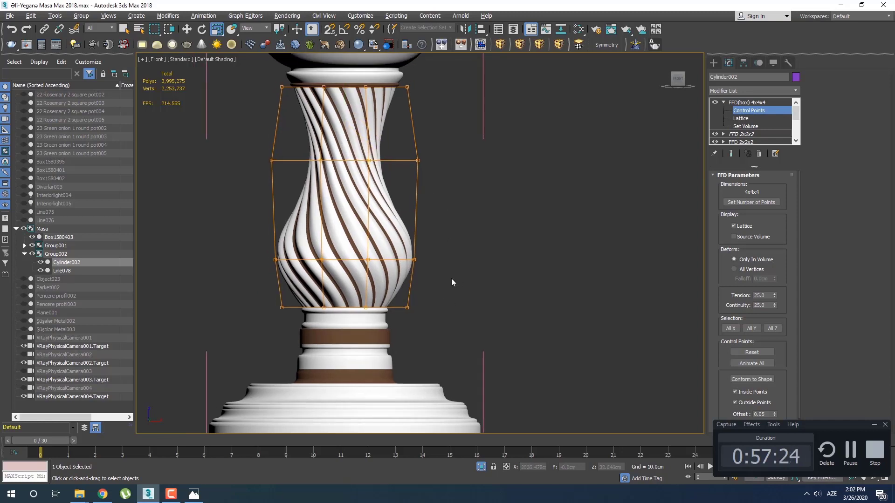
{"action": "left_click_drag", "start_coordinate": [452, 279], "coordinate": [247, 240]}
{"action": "left_click_drag", "start_coordinate": [353, 256], "coordinate": [358, 254]}
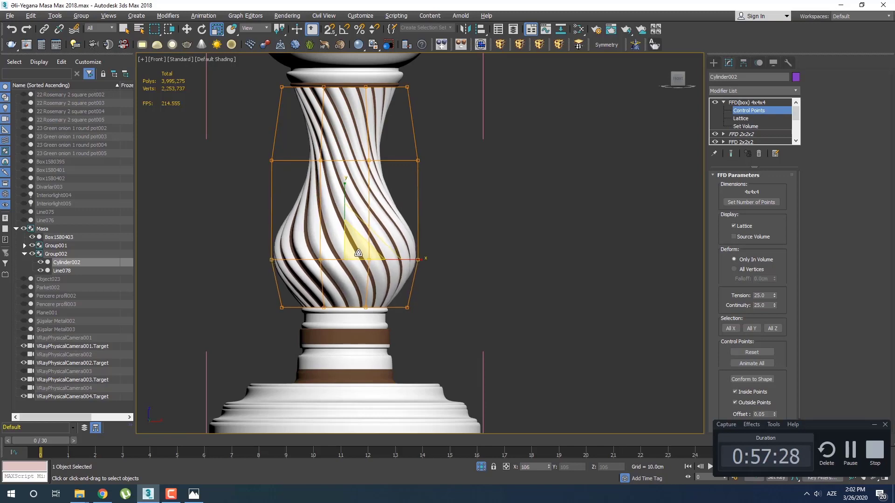
{"action": "scroll", "coordinate": [358, 254], "scroll_direction": "down", "scroll_amount": 5}
{"action": "left_click", "coordinate": [713, 63]}
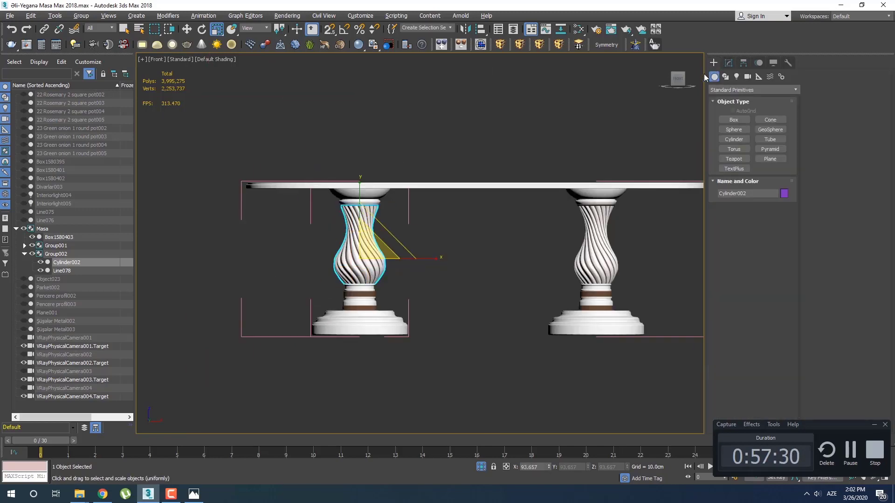
{"action": "left_click", "coordinate": [437, 280]}
Step: Reselect the twisted body and enlarge its bulge slightly by scaling the FFD box's lower middle row of control points
{"action": "scroll", "coordinate": [375, 286], "scroll_direction": "up", "scroll_amount": 5}
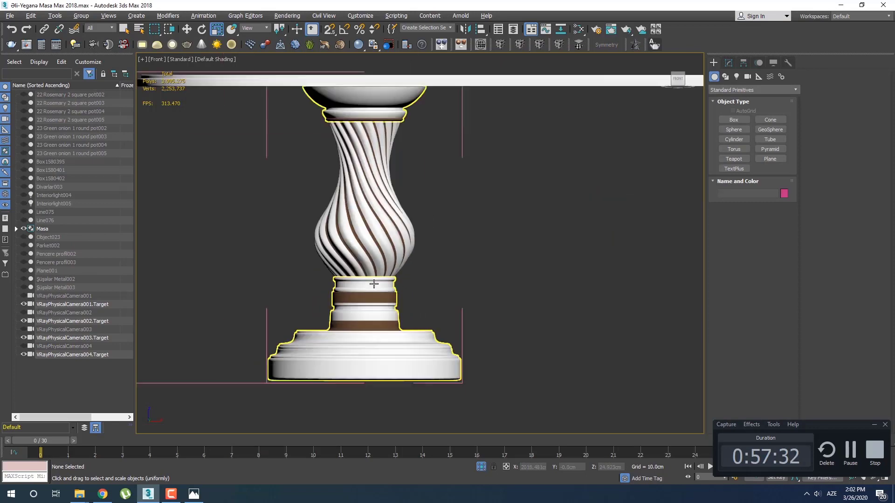
{"action": "scroll", "coordinate": [374, 284], "scroll_direction": "down", "scroll_amount": 4}
{"action": "scroll", "coordinate": [391, 265], "scroll_direction": "up", "scroll_amount": 4}
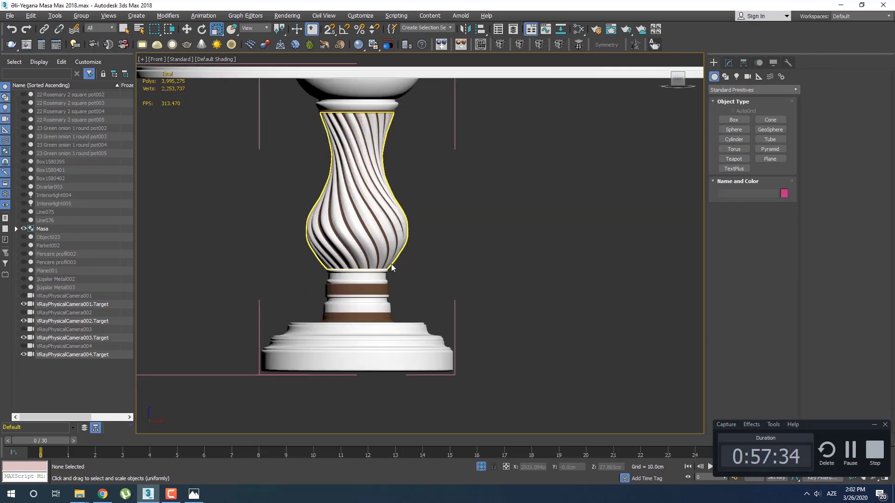
{"action": "left_click", "coordinate": [390, 267]}
{"action": "left_click", "coordinate": [729, 63]}
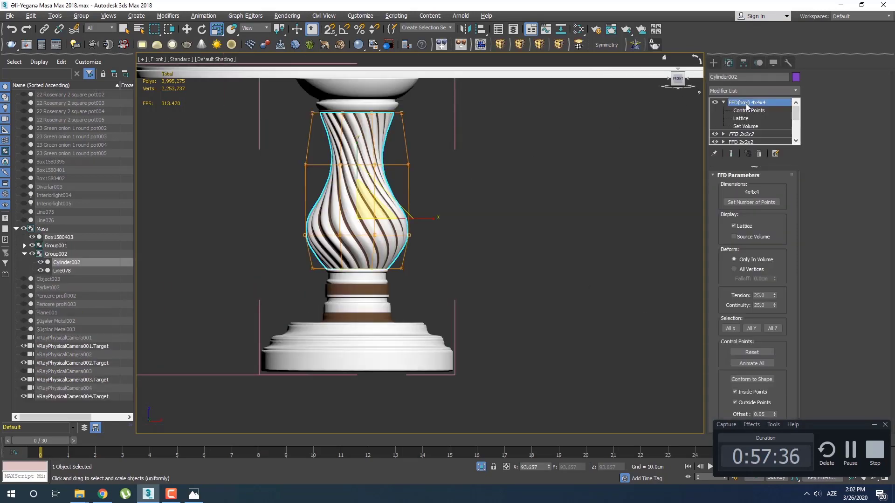
{"action": "left_click", "coordinate": [358, 237]}
{"action": "scroll", "coordinate": [355, 233], "scroll_direction": "up", "scroll_amount": 2}
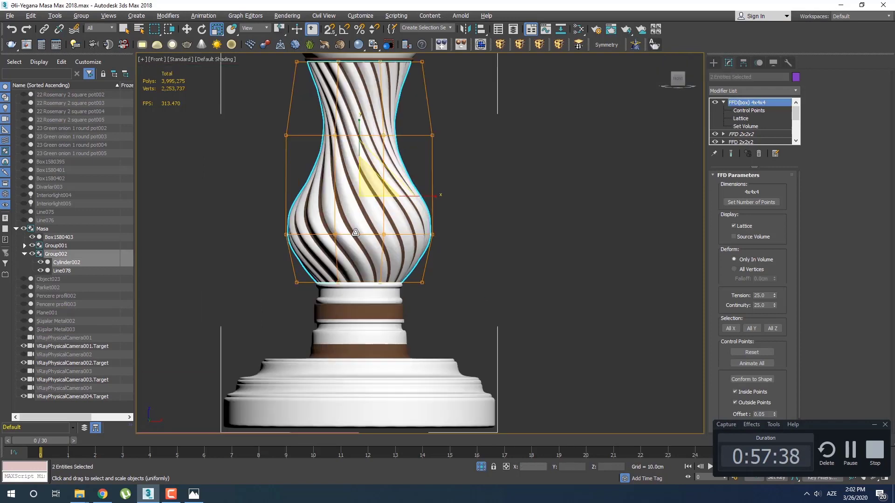
{"action": "left_click", "coordinate": [752, 111]}
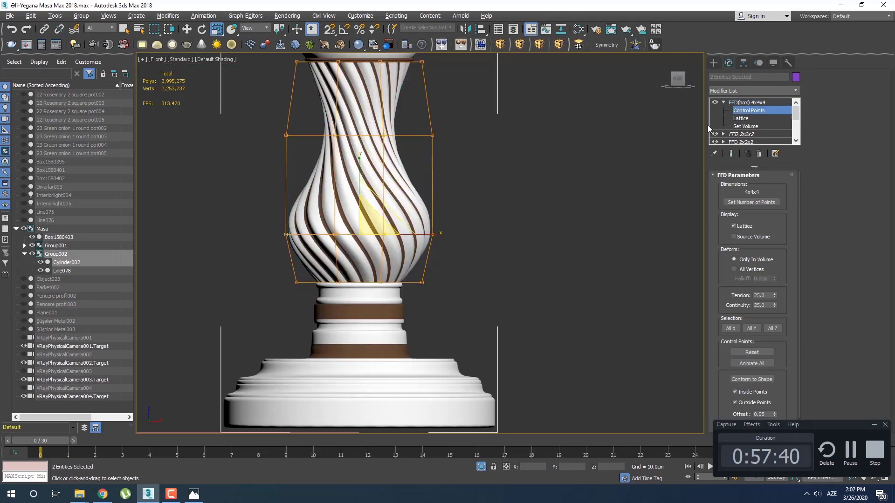
{"action": "left_click_drag", "start_coordinate": [366, 226], "coordinate": [376, 224]}
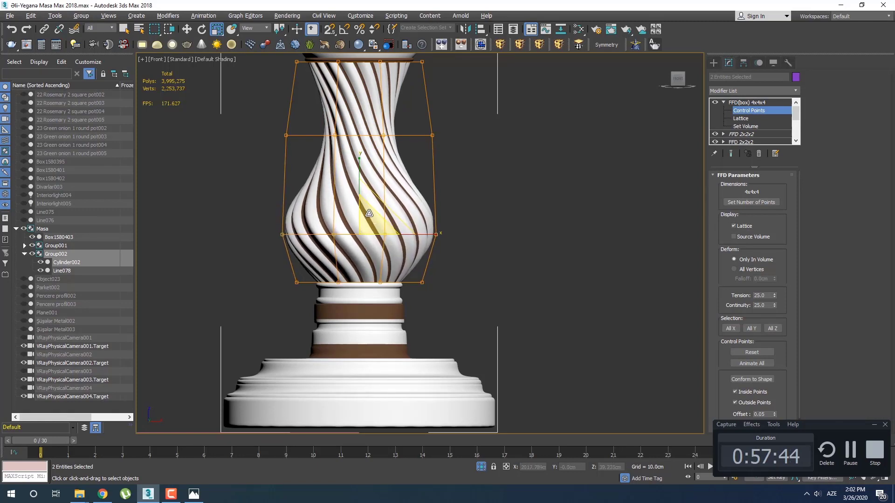
Step: Scale the FFD box's upper middle row of control points up slightly to widen the neck, and compare the pedestal with the reference photo
{"action": "middle_click_drag", "start_coordinate": [367, 211], "coordinate": [366, 269]}
{"action": "left_click_drag", "start_coordinate": [280, 180], "coordinate": [504, 222]}
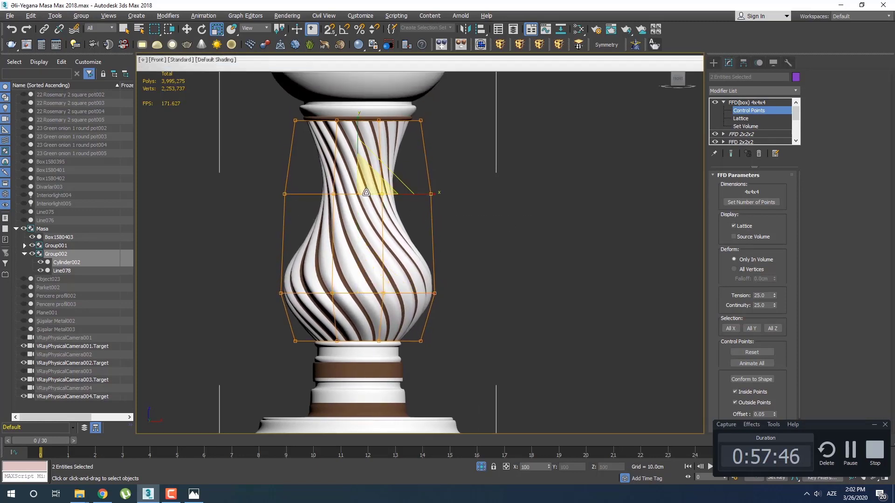
{"action": "left_click_drag", "start_coordinate": [373, 192], "coordinate": [377, 190]}
{"action": "scroll", "coordinate": [391, 229], "scroll_direction": "down", "scroll_amount": 3}
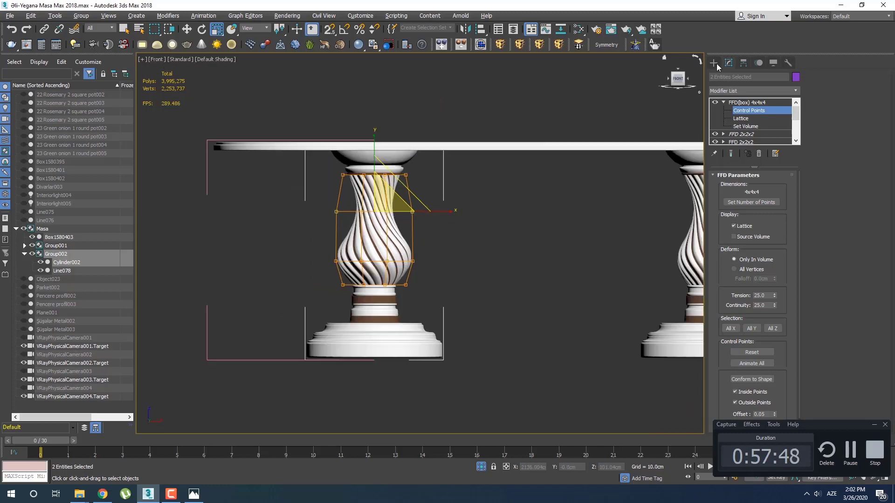
{"action": "left_click", "coordinate": [714, 63]}
{"action": "left_click", "coordinate": [194, 497]}
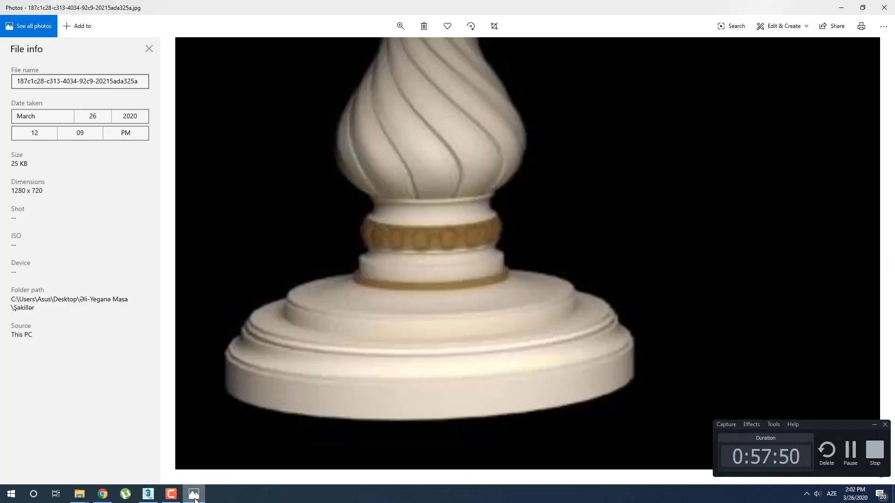
{"action": "left_click", "coordinate": [194, 497]}
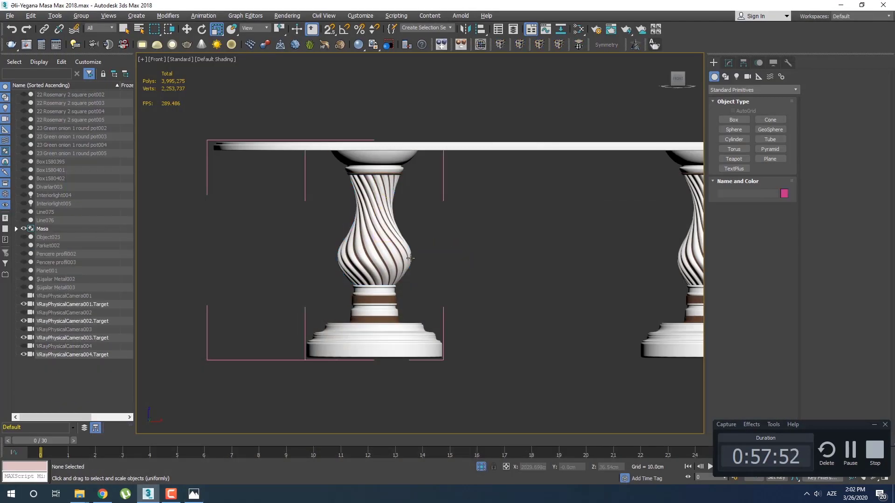
Step: Review the twisted body's shape at its TurboSmooth and FFD 2x2x2 modifier levels, and return to the FFD(box) 4x4x4 level
{"action": "left_click", "coordinate": [729, 62]}
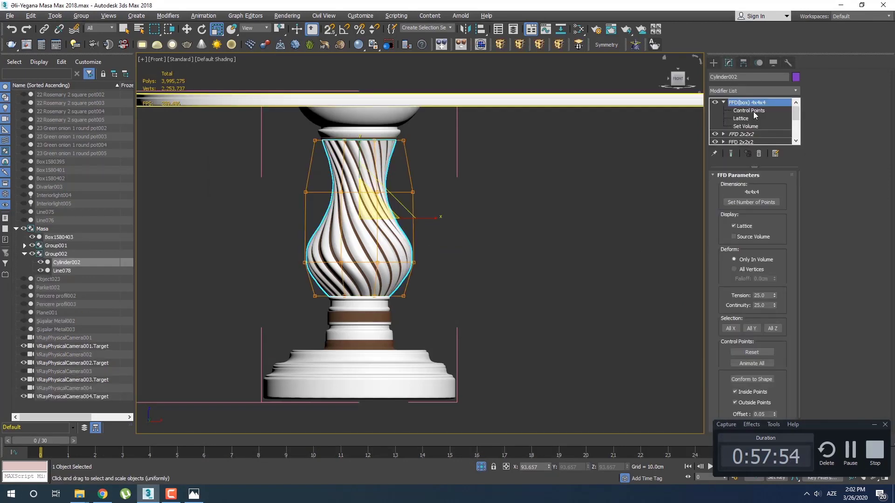
{"action": "left_click", "coordinate": [724, 102]}
{"action": "scroll", "coordinate": [749, 132], "scroll_direction": "down", "scroll_amount": 2}
{"action": "left_click", "coordinate": [749, 133]}
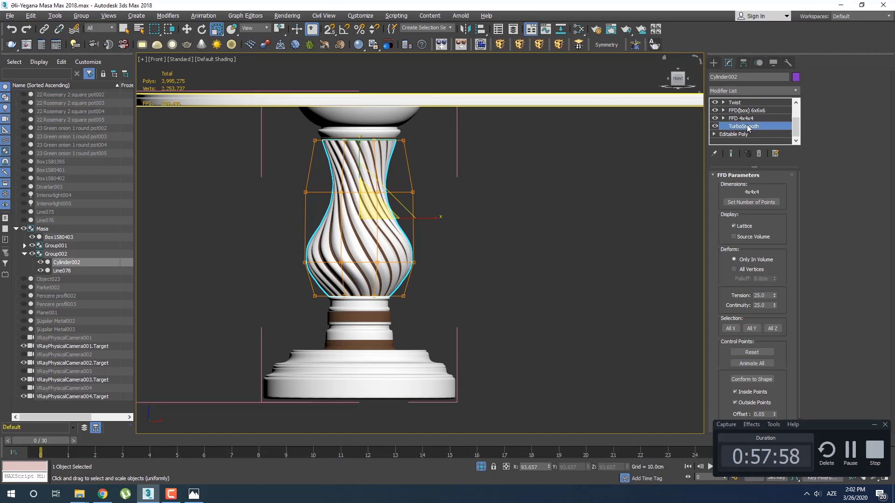
{"action": "scroll", "coordinate": [355, 296], "scroll_direction": "up", "scroll_amount": 5}
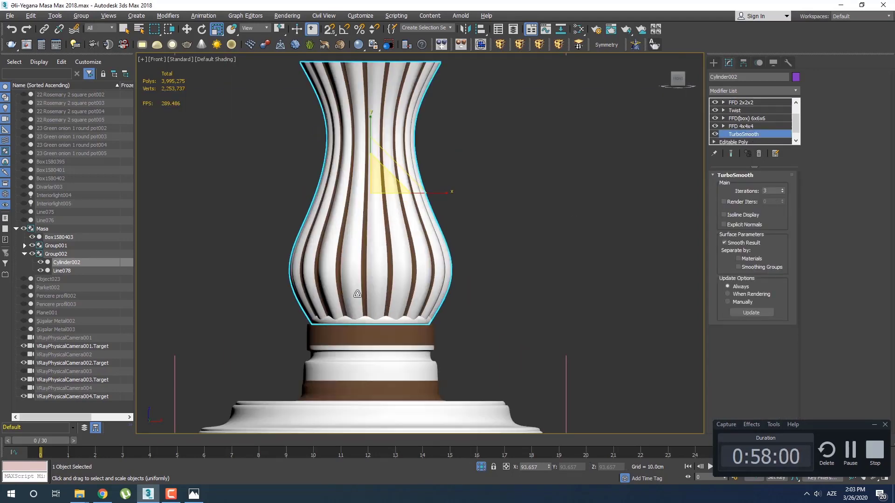
{"action": "scroll", "coordinate": [374, 277], "scroll_direction": "down", "scroll_amount": 5}
{"action": "middle_click_drag", "start_coordinate": [401, 254], "coordinate": [405, 262]}
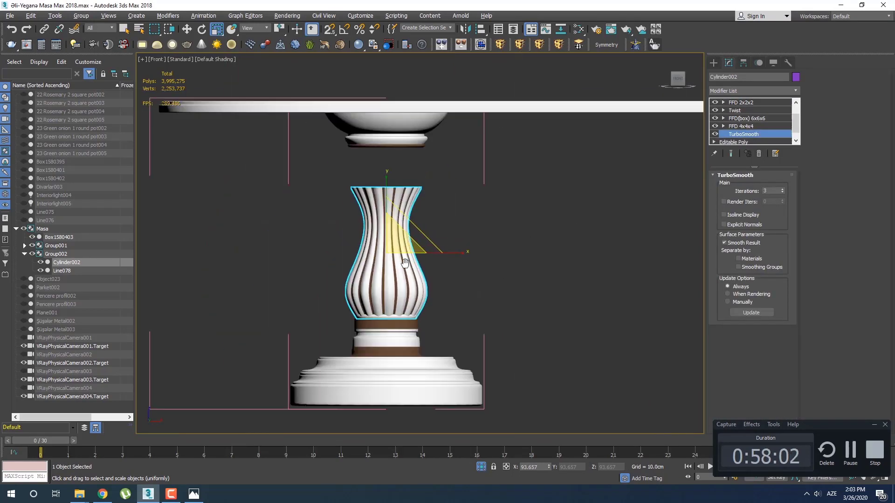
{"action": "left_click", "coordinate": [742, 102]}
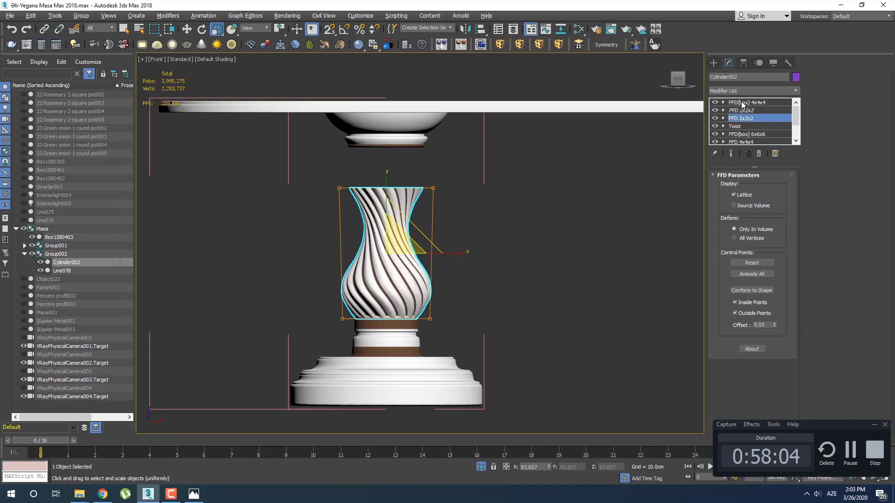
{"action": "left_click", "coordinate": [737, 104]}
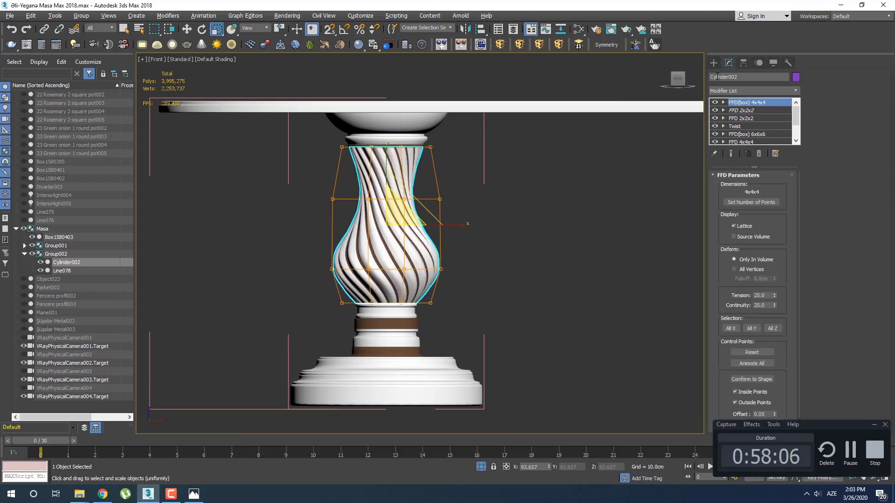
Step: Leave the twisted body's modifier settings, switch to the plain selection tool, and save the scene
{"action": "left_click", "coordinate": [714, 63]}
{"action": "scroll", "coordinate": [483, 247], "scroll_direction": "up", "scroll_amount": 2}
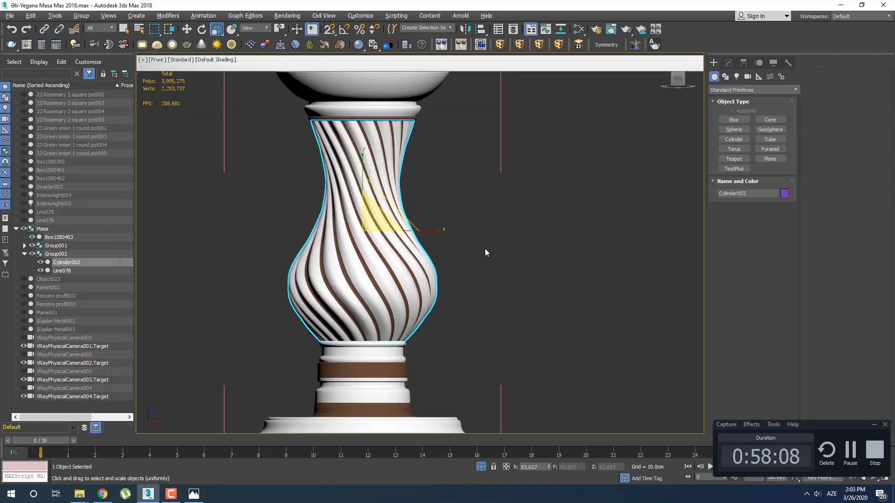
{"action": "key", "text": "q"}
{"action": "key", "text": "ctrl+s"}
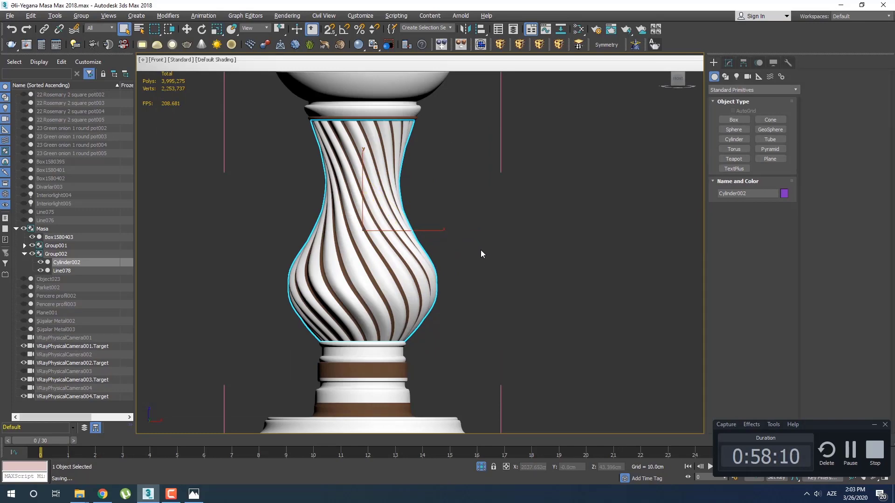
Step: Examine the twisted body's surface and mesh density up close with edged faces temporarily displayed, and deselect it to check both pedestals
{"action": "scroll", "coordinate": [480, 252], "scroll_direction": "up", "scroll_amount": 3}
{"action": "middle_click_drag", "start_coordinate": [447, 277], "coordinate": [471, 280]}
{"action": "scroll", "coordinate": [436, 237], "scroll_direction": "down", "scroll_amount": 5}
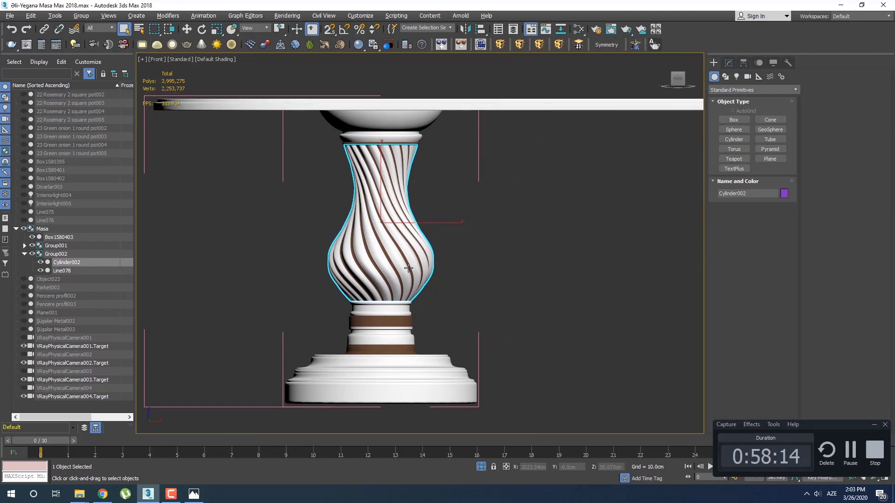
{"action": "scroll", "coordinate": [408, 269], "scroll_direction": "up", "scroll_amount": 5}
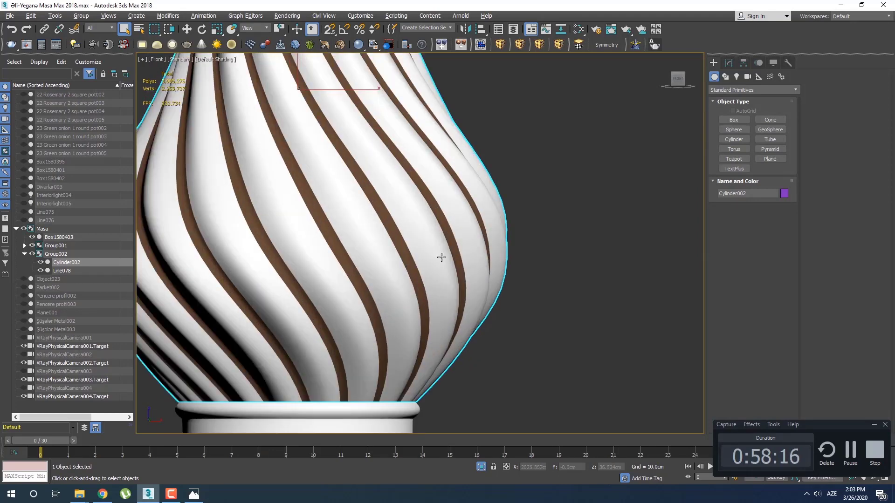
{"action": "middle_click_drag", "start_coordinate": [442, 258], "coordinate": [449, 270]}
{"action": "key", "text": "F4"}
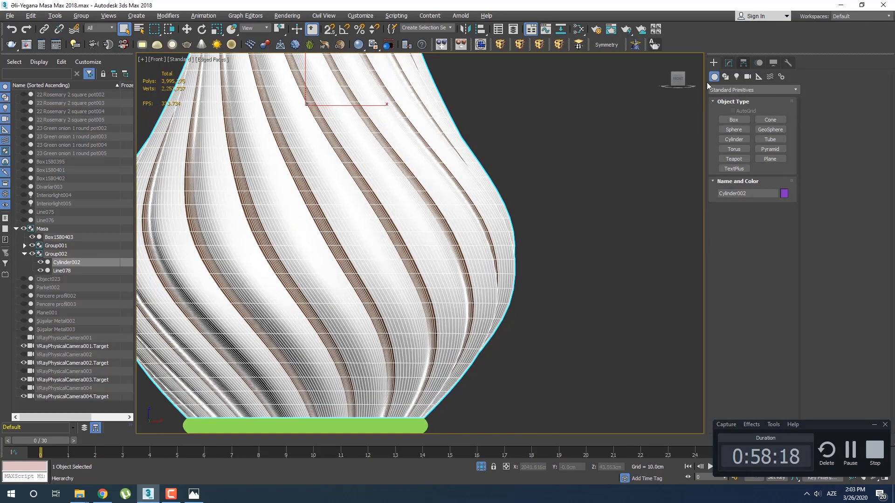
{"action": "key", "text": "F4"}
{"action": "scroll", "coordinate": [508, 246], "scroll_direction": "down", "scroll_amount": 8}
{"action": "left_click", "coordinate": [466, 259]}
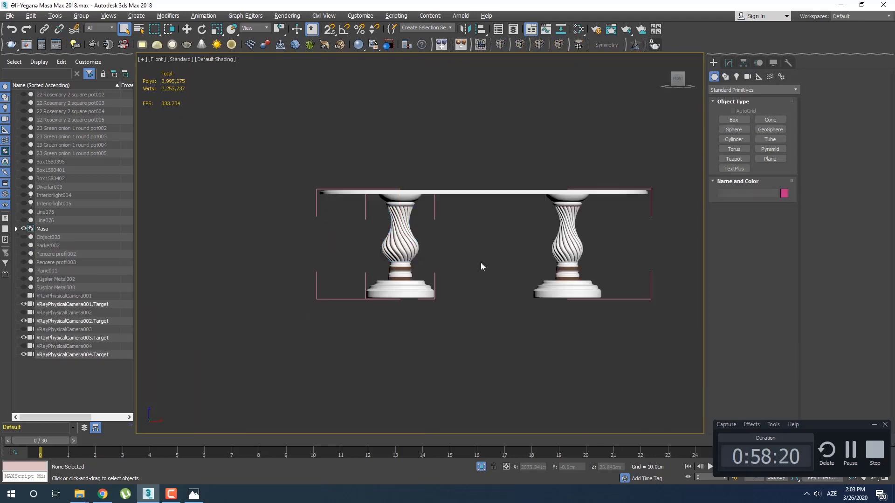
{"action": "scroll", "coordinate": [477, 262], "scroll_direction": "up", "scroll_amount": 1}
{"action": "scroll", "coordinate": [475, 256], "scroll_direction": "up", "scroll_amount": 2}
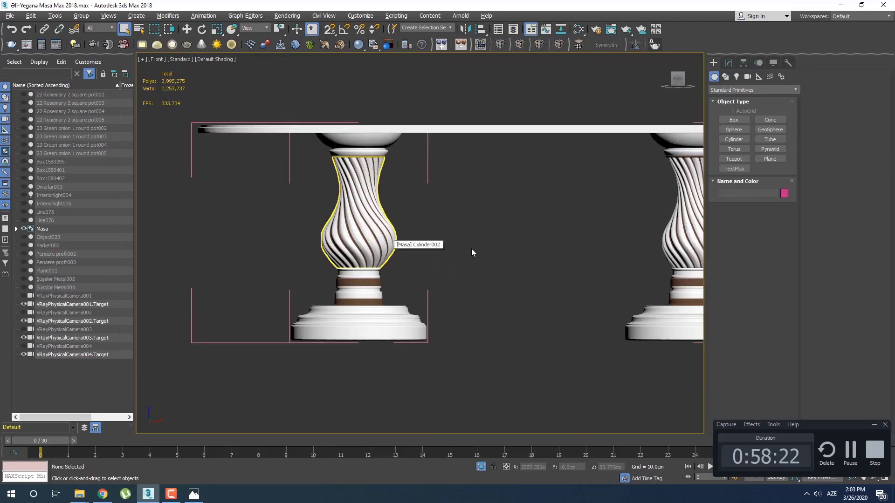
Step: Select the pedestal's stepped base, compare its brown bands with the reference photo, and open its Editable Poly level
{"action": "scroll", "coordinate": [469, 250], "scroll_direction": "up", "scroll_amount": 1}
{"action": "middle_click_drag", "start_coordinate": [315, 279], "coordinate": [485, 241]}
{"action": "left_click", "coordinate": [486, 241]}
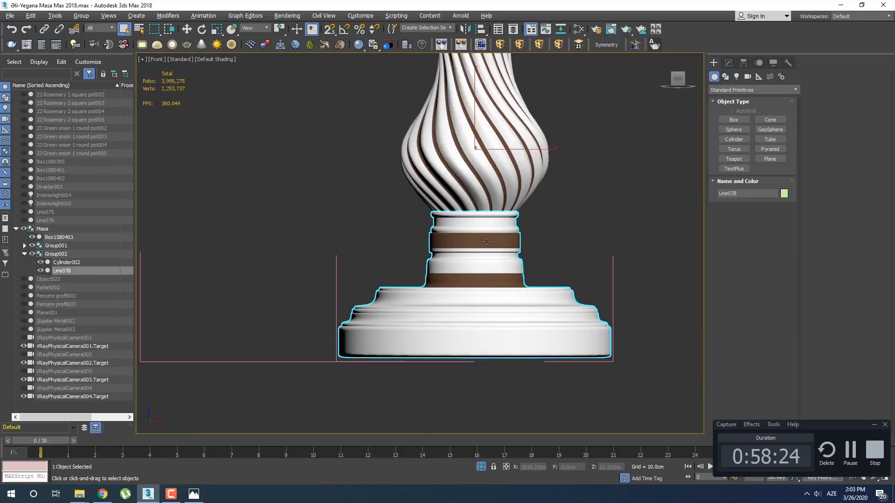
{"action": "scroll", "coordinate": [487, 241], "scroll_direction": "up", "scroll_amount": 2}
{"action": "left_click", "coordinate": [193, 494]}
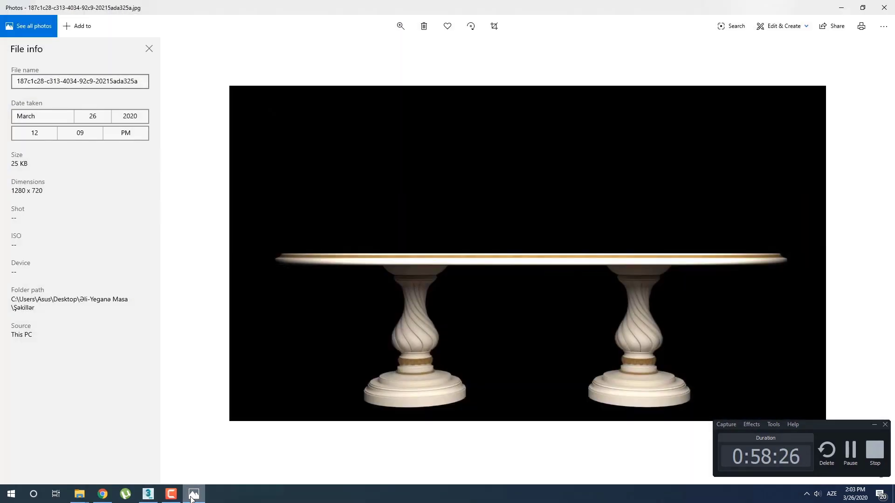
{"action": "left_click", "coordinate": [191, 497]}
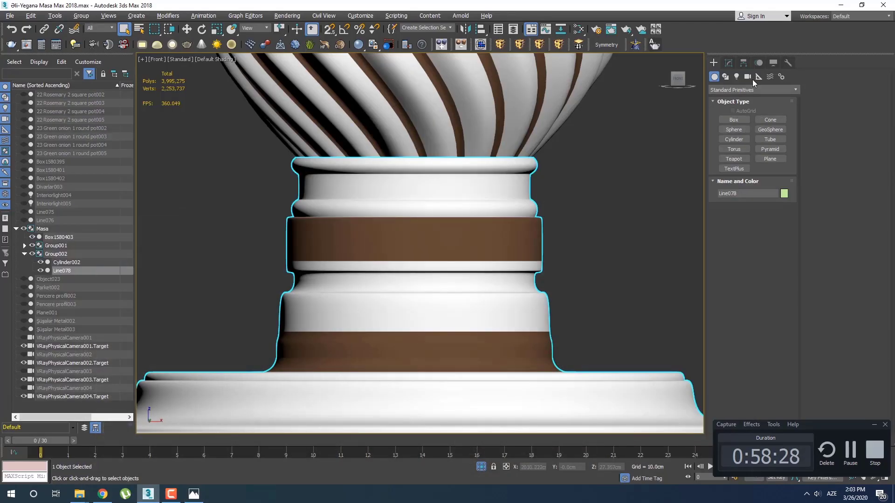
{"action": "left_click", "coordinate": [729, 62]}
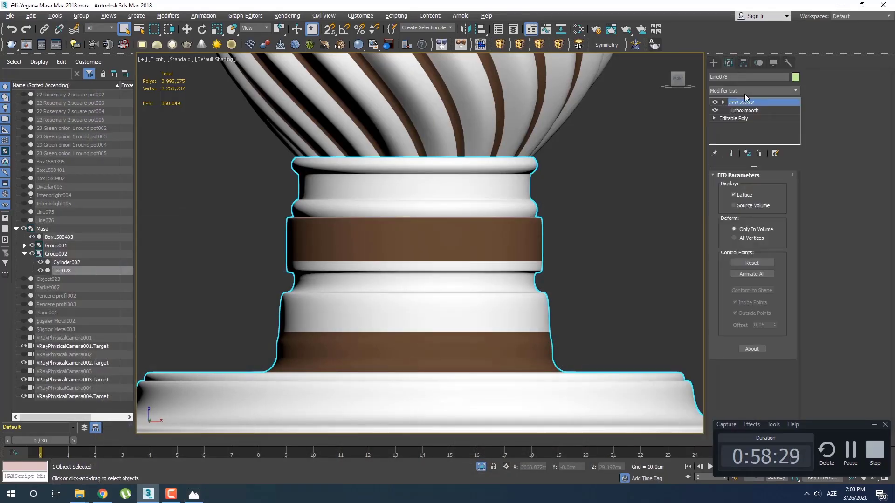
{"action": "left_click", "coordinate": [745, 119]}
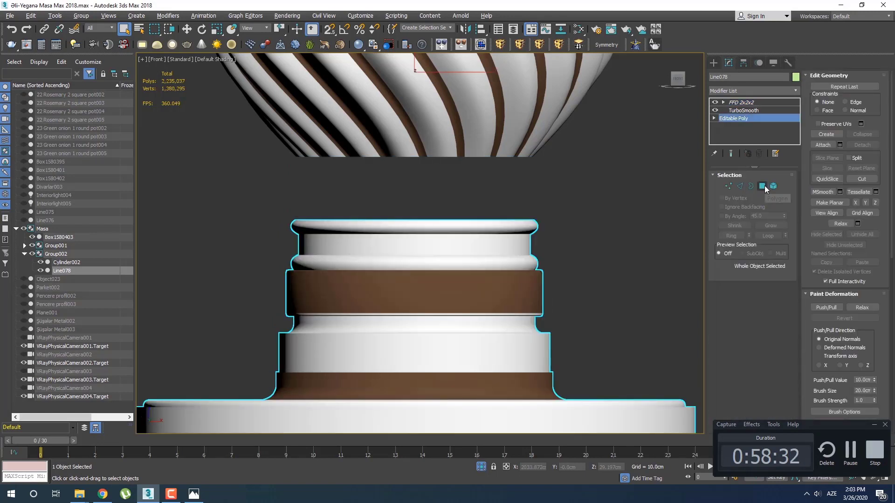
{"action": "left_click", "coordinate": [747, 103]}
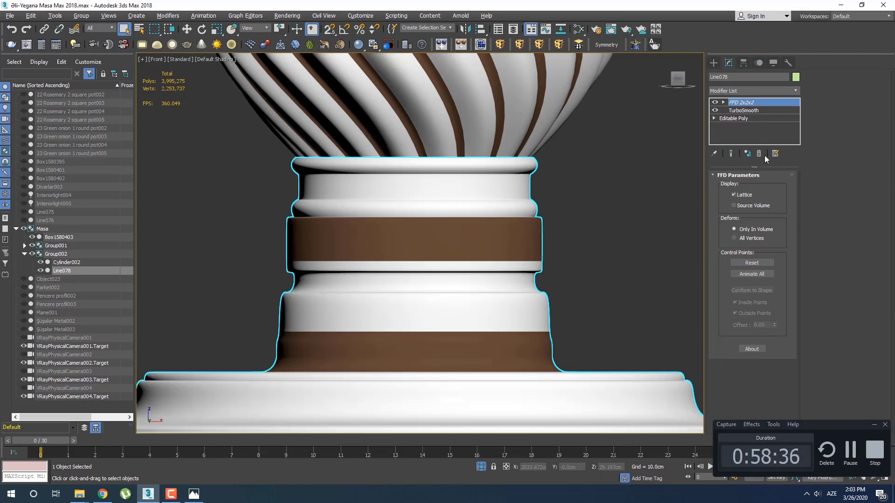
{"action": "left_click", "coordinate": [713, 62]}
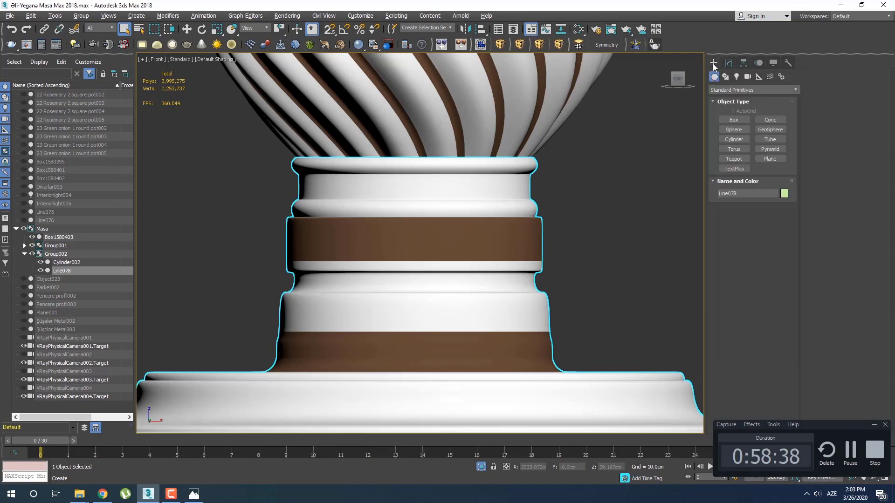
{"action": "scroll", "coordinate": [402, 227], "scroll_direction": "down", "scroll_amount": 6}
{"action": "scroll", "coordinate": [396, 225], "scroll_direction": "up", "scroll_amount": 4}
{"action": "key", "text": "w"}
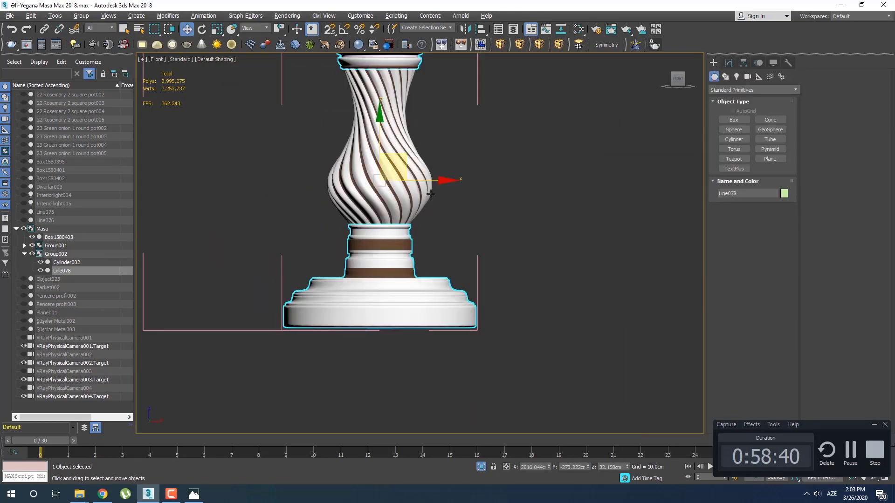
{"action": "left_click_drag", "start_coordinate": [429, 181], "coordinate": [641, 185], "text": "shift"}
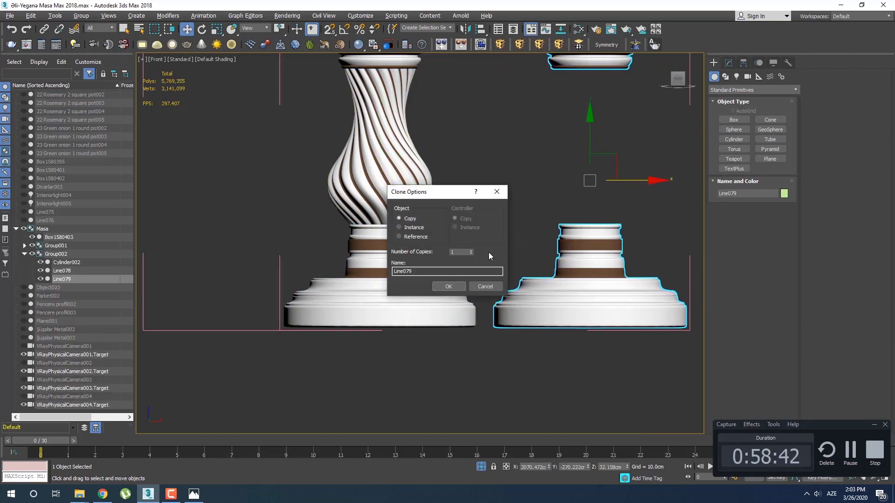
{"action": "left_click", "coordinate": [485, 286]}
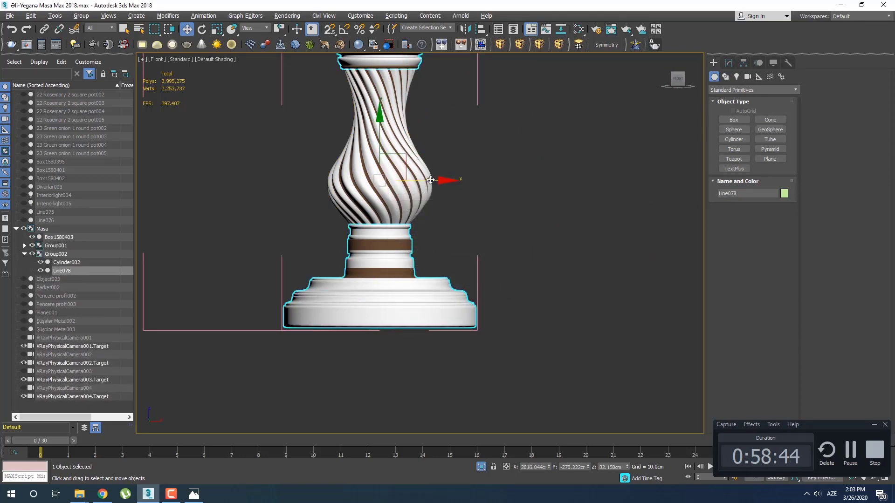
{"action": "scroll", "coordinate": [412, 242], "scroll_direction": "up", "scroll_amount": 4}
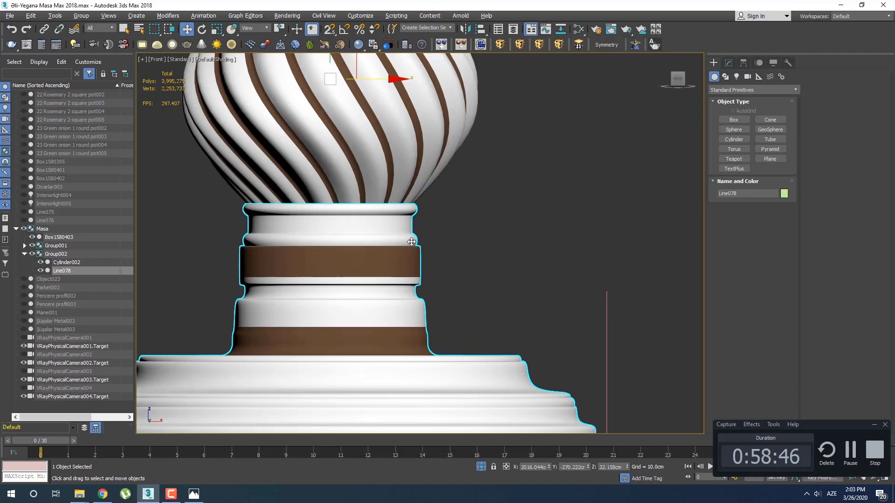
{"action": "middle_click_drag", "start_coordinate": [412, 242], "coordinate": [417, 243]}
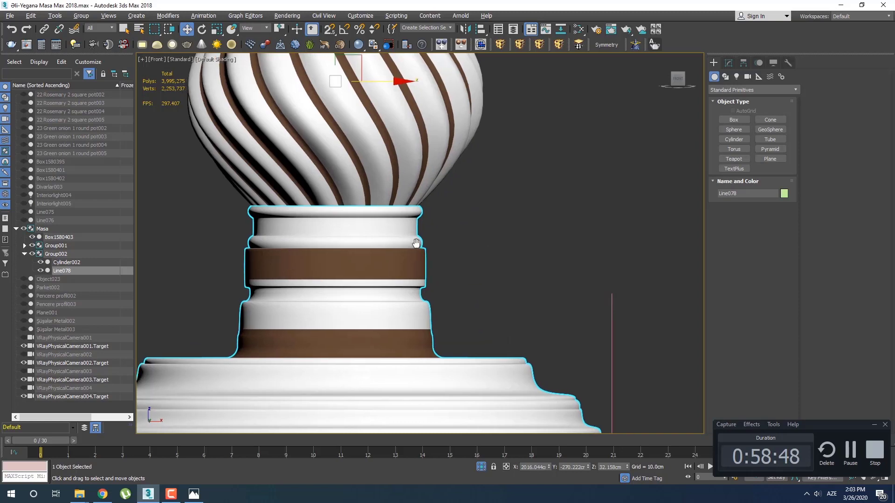
{"action": "scroll", "coordinate": [450, 225], "scroll_direction": "down", "scroll_amount": 4}
{"action": "key", "text": "q"}
{"action": "left_click", "coordinate": [471, 219]}
{"action": "middle_click_drag", "start_coordinate": [472, 218], "coordinate": [477, 219]}
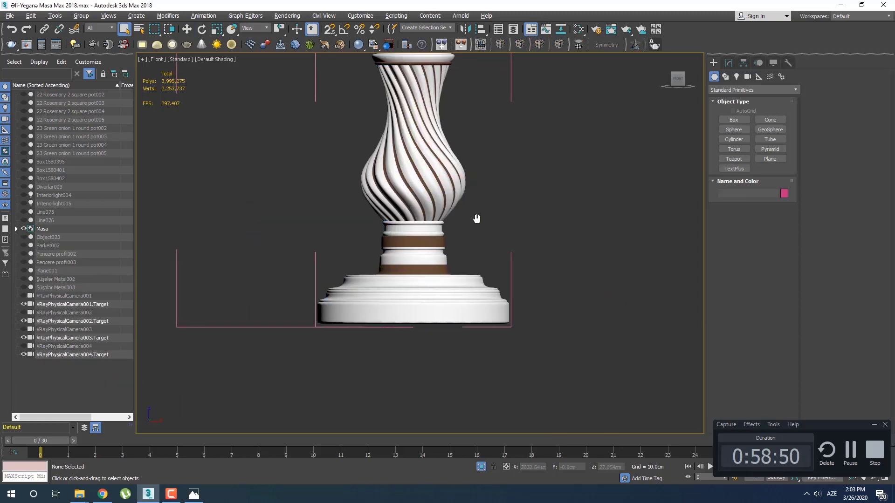
Step: Clone the pedestal's stepped base as one independent copy, placed in the gap between the two pedestals
{"action": "left_click", "coordinate": [423, 250]}
{"action": "middle_click_drag", "start_coordinate": [423, 249], "coordinate": [392, 251]}
{"action": "key", "text": "w"}
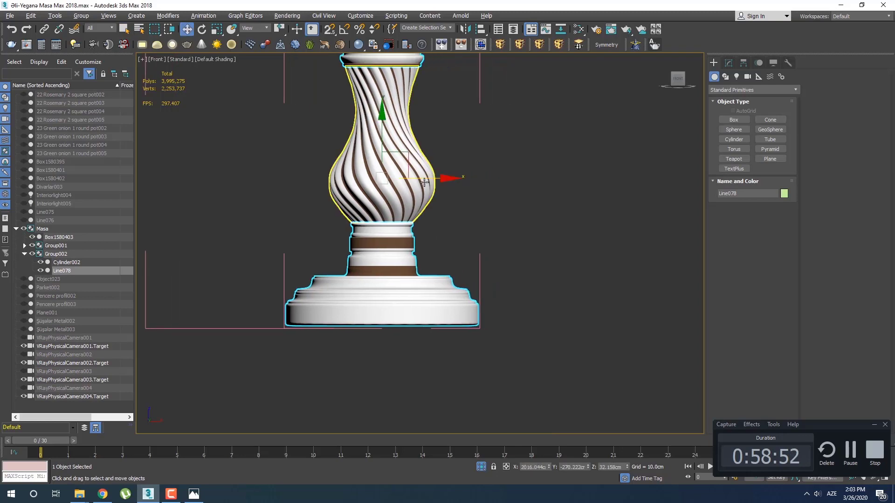
{"action": "left_click_drag", "start_coordinate": [425, 182], "coordinate": [676, 182], "text": "shift"}
{"action": "left_click", "coordinate": [436, 286]}
{"action": "middle_click_drag", "start_coordinate": [546, 196], "coordinate": [380, 201]}
{"action": "scroll", "coordinate": [380, 200], "scroll_direction": "up", "scroll_amount": 2}
Step: Try moving TurboSmooth above FFD 2x2x2 and removing it on the copied base, and delete that copy
{"action": "left_click", "coordinate": [727, 64]}
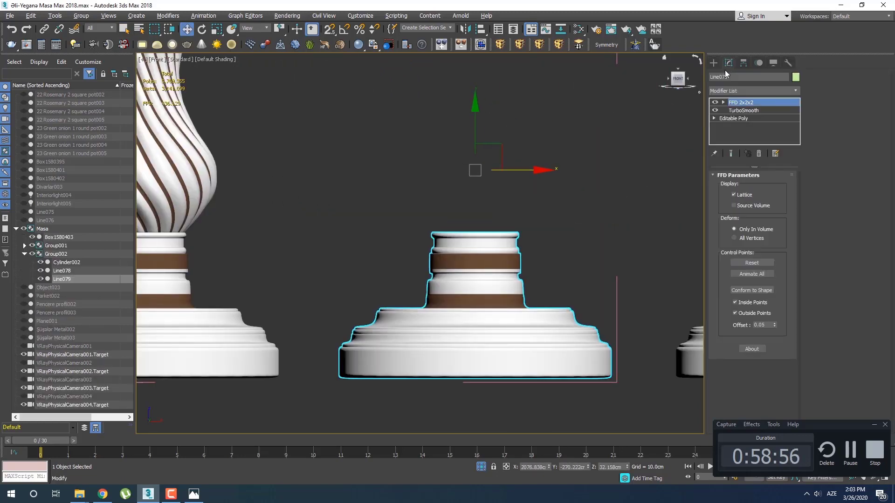
{"action": "left_click", "coordinate": [744, 110]}
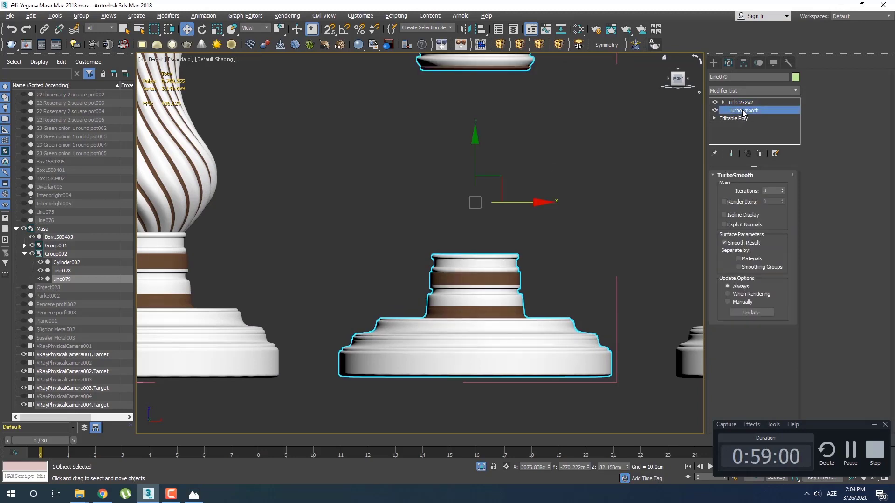
{"action": "left_click_drag", "start_coordinate": [743, 112], "coordinate": [737, 102]}
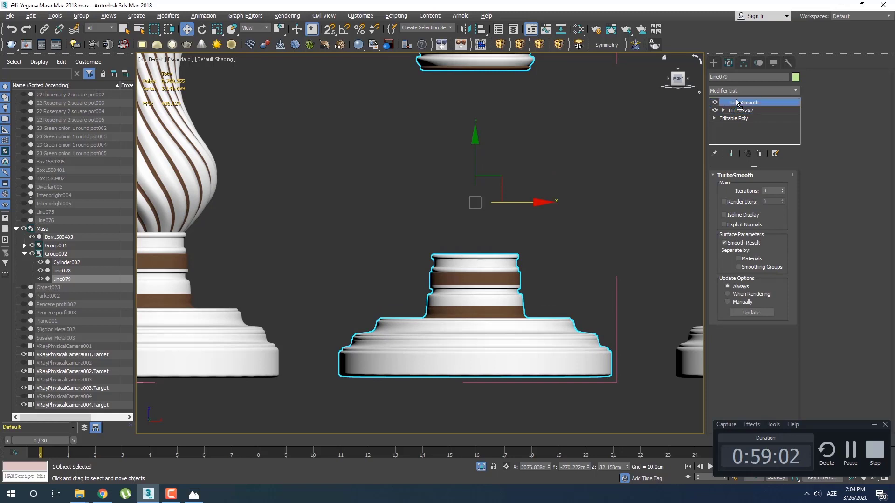
{"action": "right_click", "coordinate": [744, 108]}
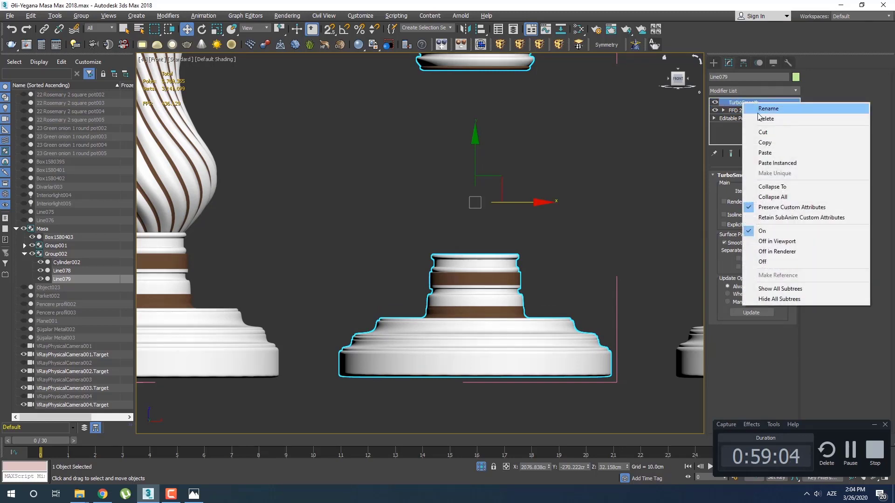
{"action": "left_click", "coordinate": [748, 116]}
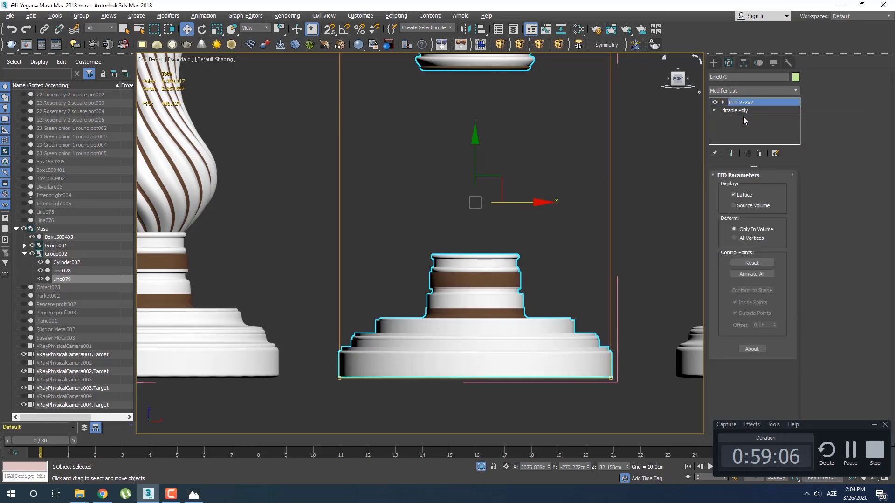
{"action": "left_click", "coordinate": [714, 63]}
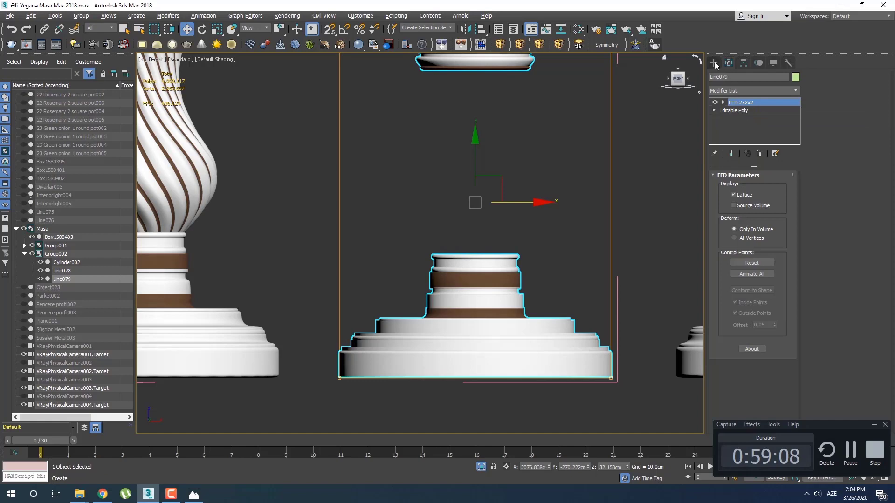
{"action": "scroll", "coordinate": [502, 216], "scroll_direction": "down", "scroll_amount": 4}
{"action": "key", "text": "Delete"}
Step: Select the original stepped base at its FFD 2x2x2 level and clone it as a copy directly beside the pedestal
{"action": "scroll", "coordinate": [308, 252], "scroll_direction": "up", "scroll_amount": 4}
{"action": "left_click", "coordinate": [359, 252]}
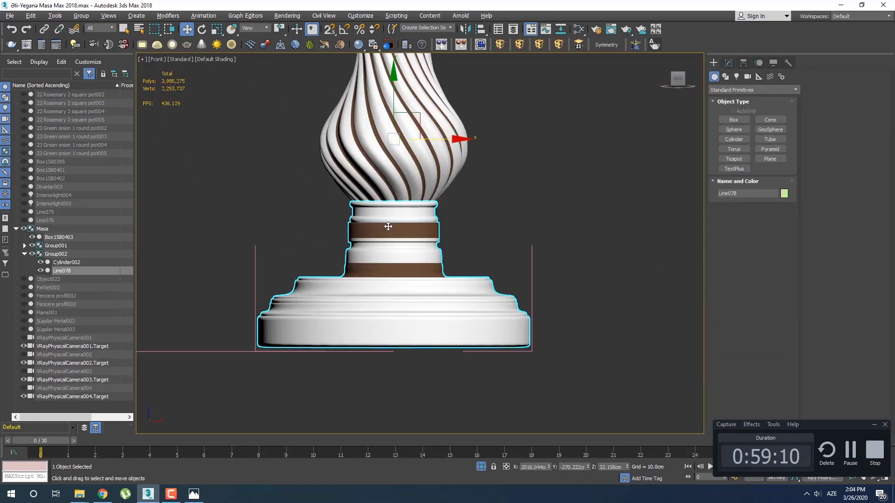
{"action": "left_click", "coordinate": [728, 63]}
{"action": "scroll", "coordinate": [374, 220], "scroll_direction": "down", "scroll_amount": 4}
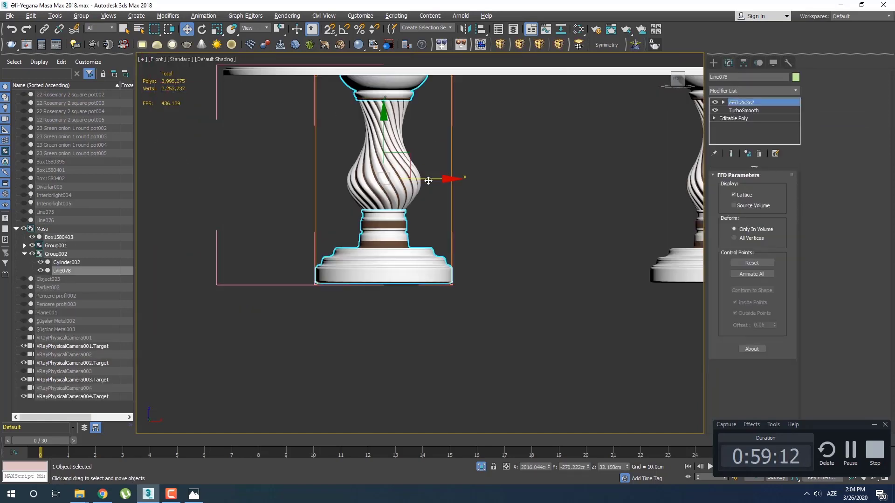
{"action": "left_click_drag", "start_coordinate": [433, 178], "coordinate": [574, 179], "text": "shift"}
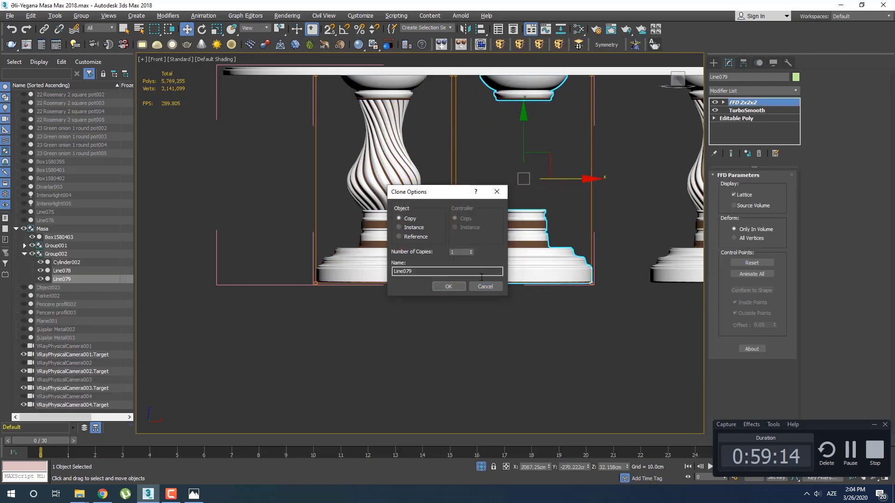
{"action": "left_click", "coordinate": [450, 286]}
Step: Collapse the copied base's whole modifier stack and convert the result to Editable Poly
{"action": "right_click", "coordinate": [771, 103]}
{"action": "left_click", "coordinate": [792, 192]}
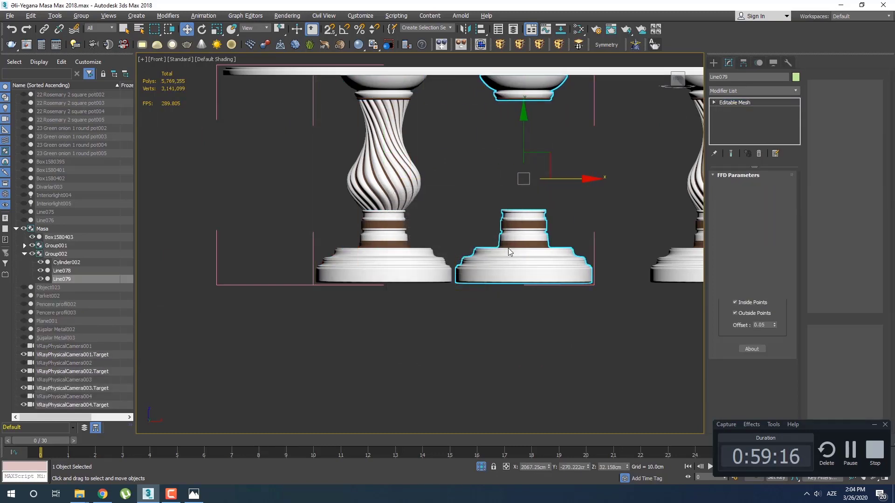
{"action": "scroll", "coordinate": [508, 248], "scroll_direction": "up", "scroll_amount": 3}
{"action": "key", "text": "q"}
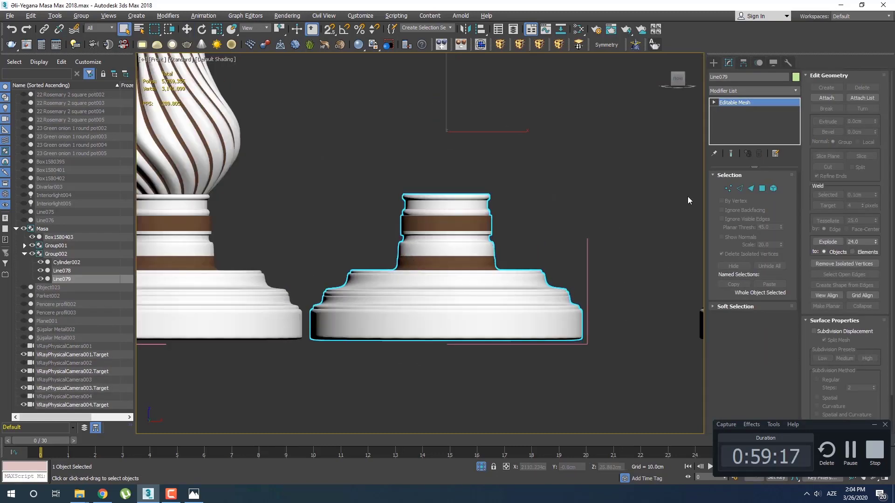
{"action": "right_click", "coordinate": [742, 102]}
{"action": "left_click", "coordinate": [795, 171]}
Step: Invert the copied base's brown-band polygon selection and delete all the white polygons
{"action": "scroll", "coordinate": [474, 251], "scroll_direction": "up", "scroll_amount": 2}
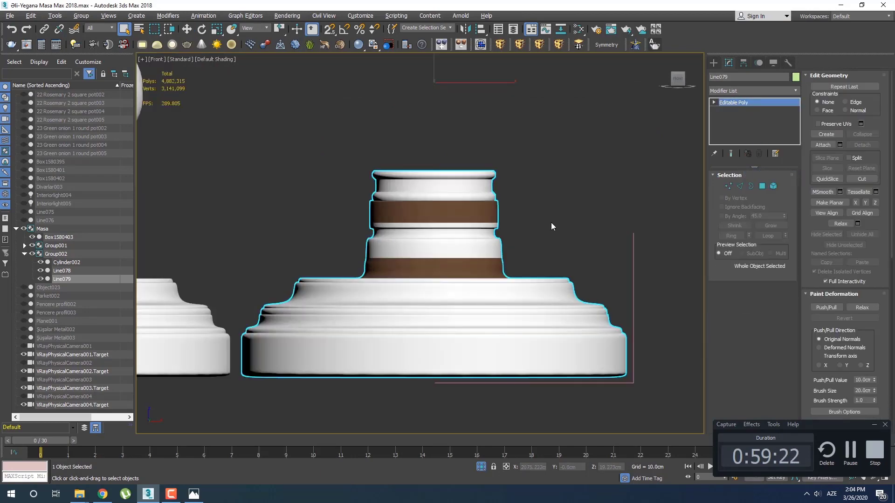
{"action": "scroll", "coordinate": [367, 224], "scroll_direction": "down", "scroll_amount": 3}
{"action": "scroll", "coordinate": [366, 230], "scroll_direction": "up", "scroll_amount": 3}
{"action": "middle_click_drag", "start_coordinate": [364, 230], "coordinate": [443, 224]}
{"action": "scroll", "coordinate": [444, 224], "scroll_direction": "up", "scroll_amount": 4}
{"action": "key", "text": "4"}
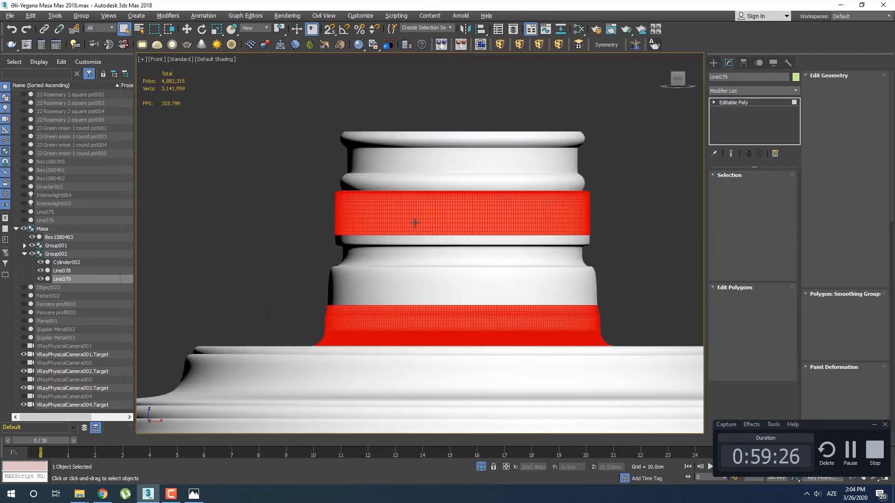
{"action": "scroll", "coordinate": [413, 242], "scroll_direction": "down", "scroll_amount": 3}
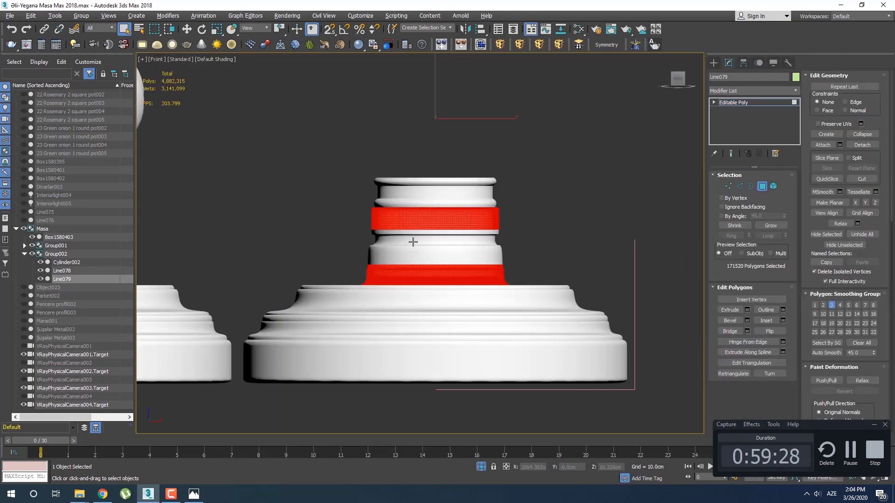
{"action": "key", "text": "ctrl+i"}
{"action": "scroll", "coordinate": [426, 231], "scroll_direction": "up", "scroll_amount": 2}
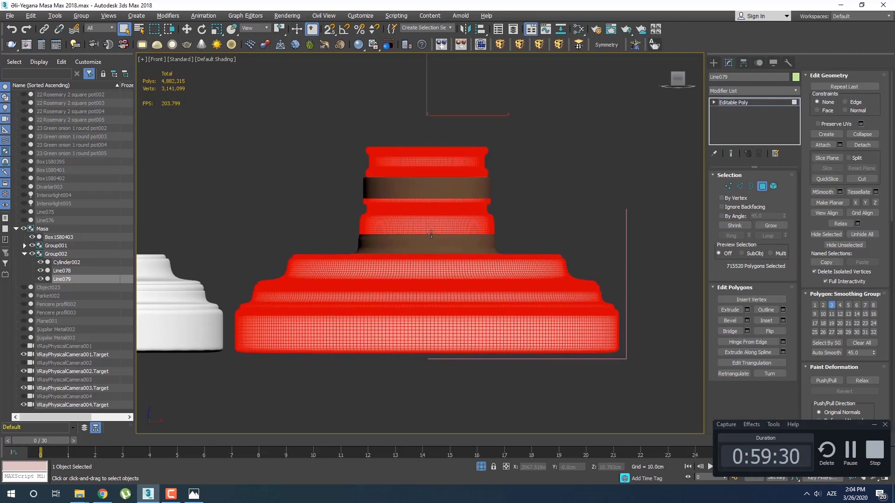
{"action": "key", "text": "Delete"}
Step: Delete the lower flared brown band's polygons from the copy and check the remaining wide ring from an angle
{"action": "left_click_drag", "start_coordinate": [322, 216], "coordinate": [322, 216]}
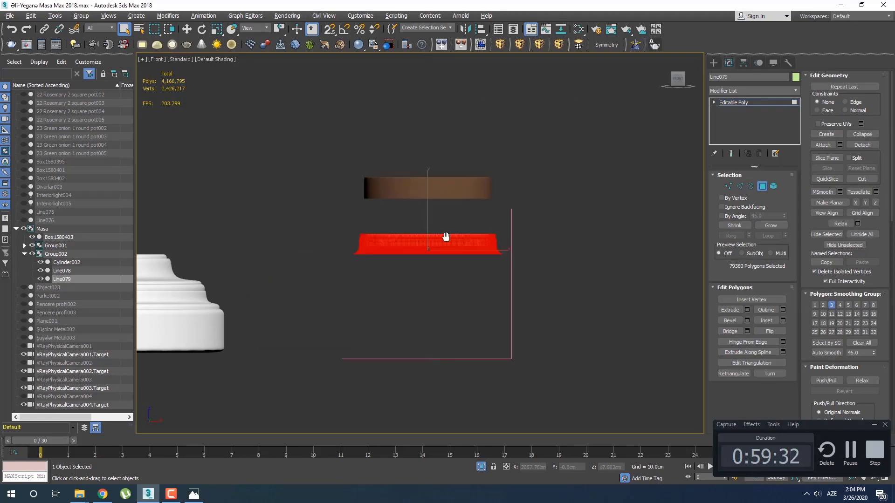
{"action": "scroll", "coordinate": [439, 244], "scroll_direction": "up", "scroll_amount": 3}
{"action": "key", "text": "Delete"}
{"action": "middle_click_drag", "start_coordinate": [434, 244], "coordinate": [452, 268]}
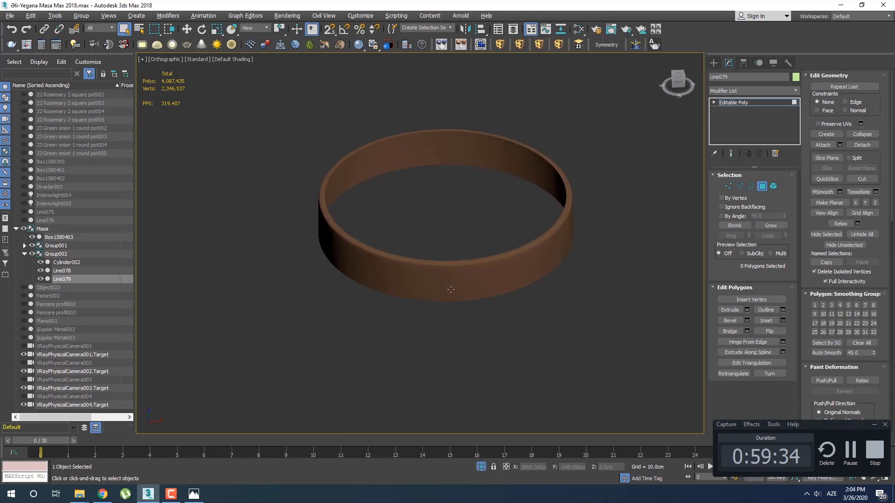
{"action": "scroll", "coordinate": [456, 266], "scroll_direction": "up", "scroll_amount": 3}
Step: In the front view, delete the thin brown ring near the tabletop so only the wide lower band remains
{"action": "key", "text": "f"}
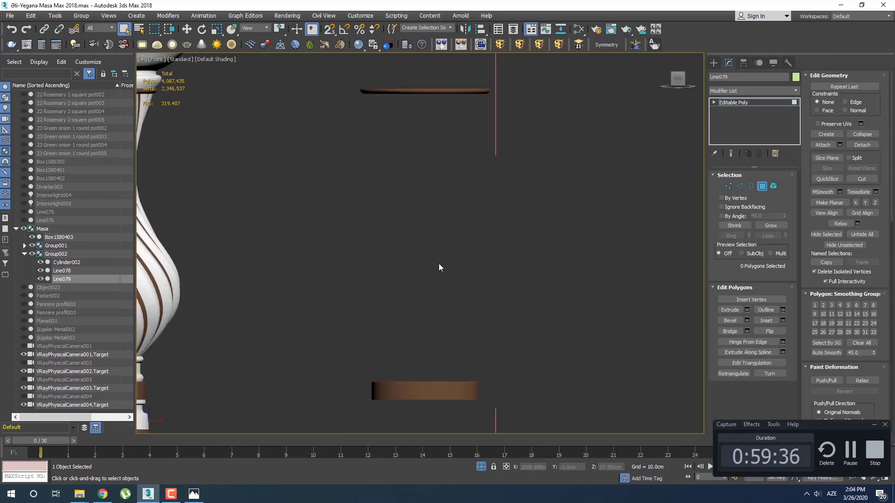
{"action": "scroll", "coordinate": [443, 268], "scroll_direction": "down", "scroll_amount": 4}
{"action": "left_click_drag", "start_coordinate": [511, 249], "coordinate": [394, 200]}
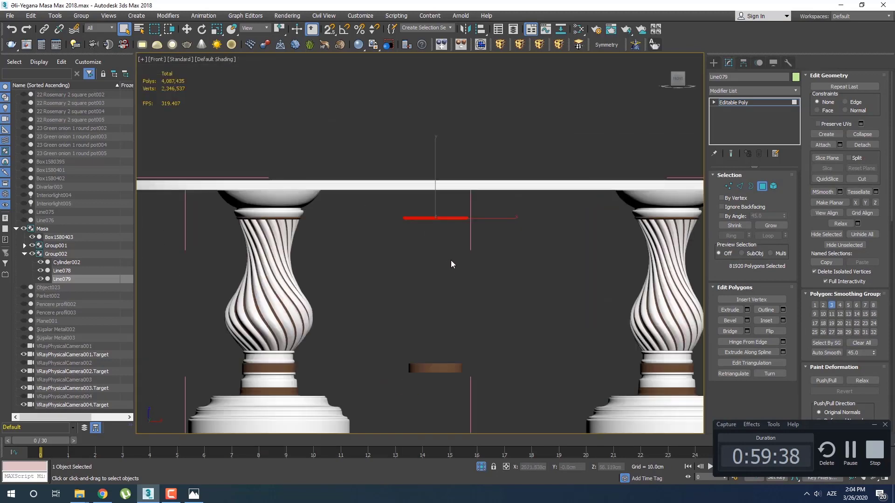
{"action": "key", "text": "Delete"}
Step: Center the brown band's pivot to the object and leave pivot editing
{"action": "left_click", "coordinate": [744, 62]}
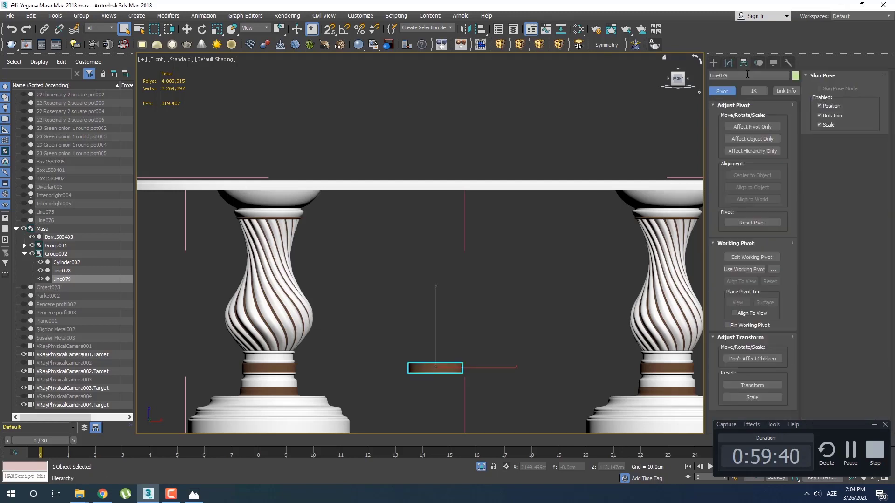
{"action": "left_click", "coordinate": [756, 128]}
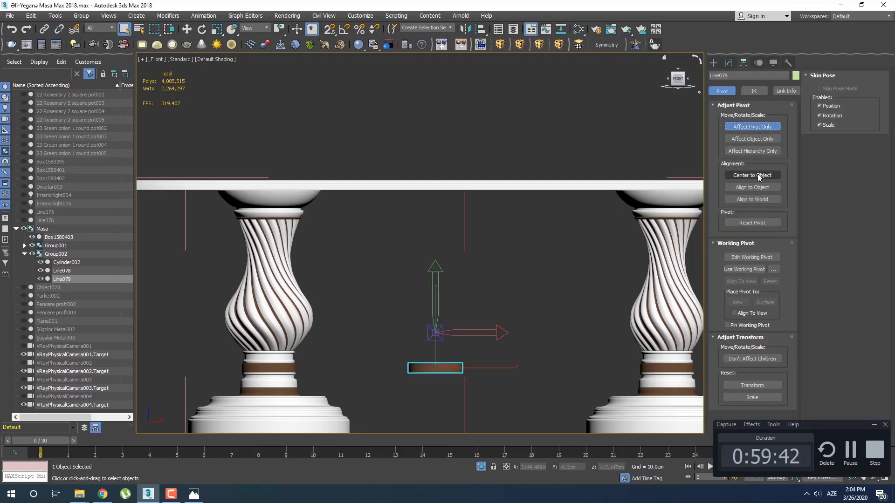
{"action": "left_click", "coordinate": [737, 127]}
{"action": "left_click", "coordinate": [712, 62]}
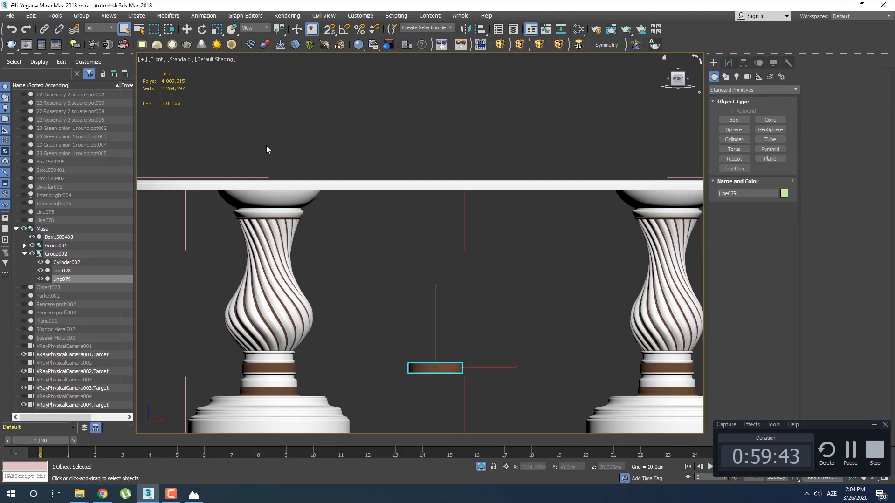
Step: Detach the brown band from the table's group and frame it in the front view
{"action": "left_click", "coordinate": [84, 17]}
{"action": "left_click", "coordinate": [118, 101]}
{"action": "key", "text": "z"}
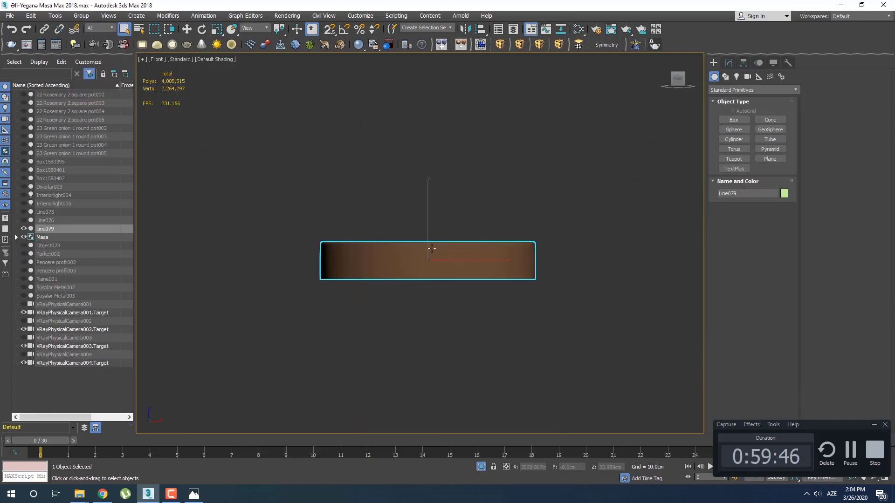
{"action": "scroll", "coordinate": [432, 249], "scroll_direction": "up", "scroll_amount": 5}
{"action": "scroll", "coordinate": [414, 242], "scroll_direction": "down", "scroll_amount": 3}
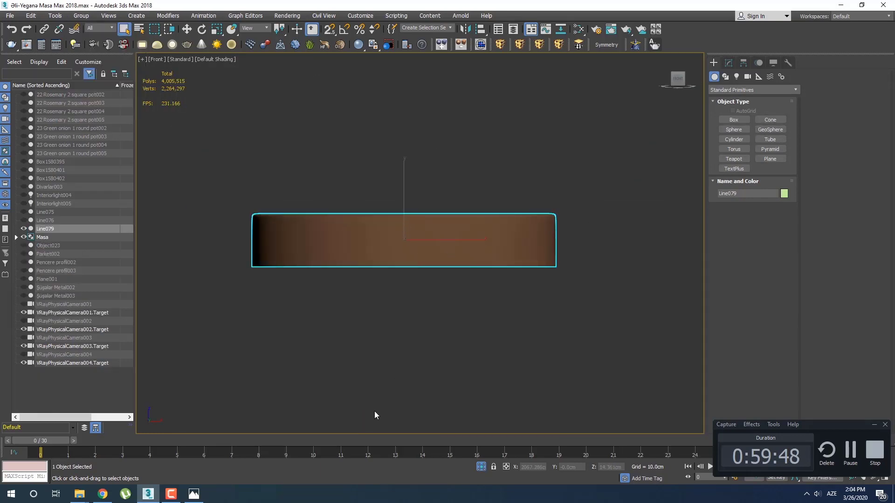
Step: Check the pedestal's gold band in the reference photo and return to 3ds Max to open the brown band's modifier settings
{"action": "left_click", "coordinate": [194, 494]}
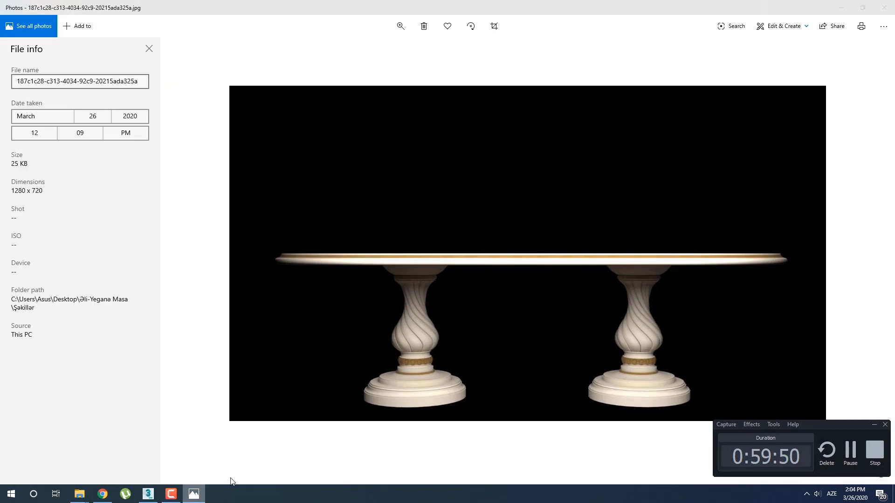
{"action": "key", "text": "alt+Tab"}
{"action": "left_click", "coordinate": [725, 64]}
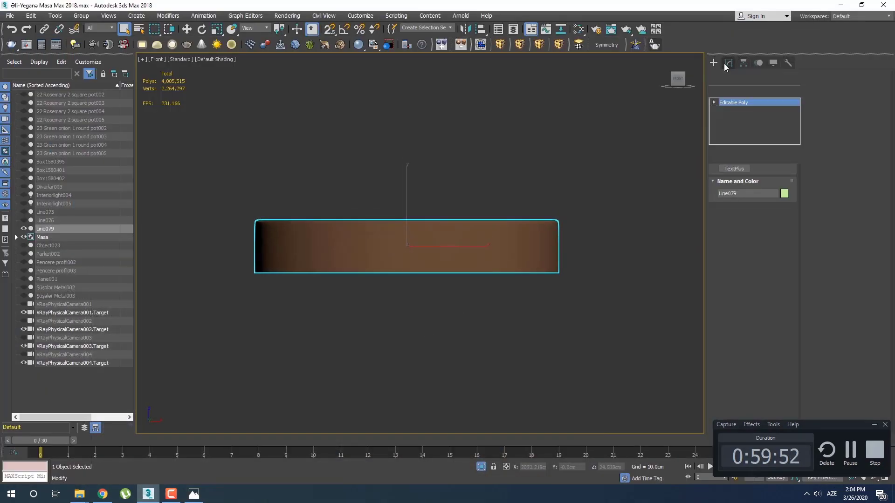
Step: Show edged faces on the brown band and delete its middle rows of polygons, keeping the top rim and thin bottom strip
{"action": "left_click", "coordinate": [713, 62]}
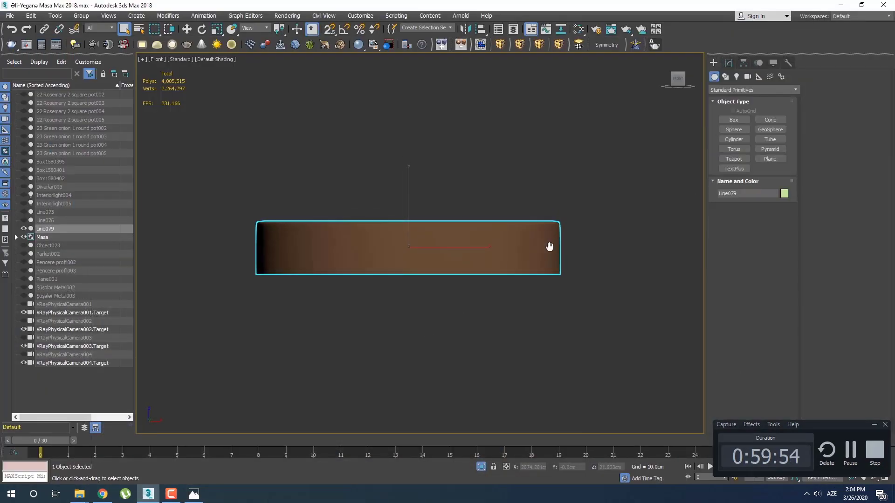
{"action": "middle_click_drag", "start_coordinate": [549, 246], "coordinate": [551, 248]}
{"action": "key", "text": "F4"}
{"action": "scroll", "coordinate": [524, 258], "scroll_direction": "up", "scroll_amount": 2}
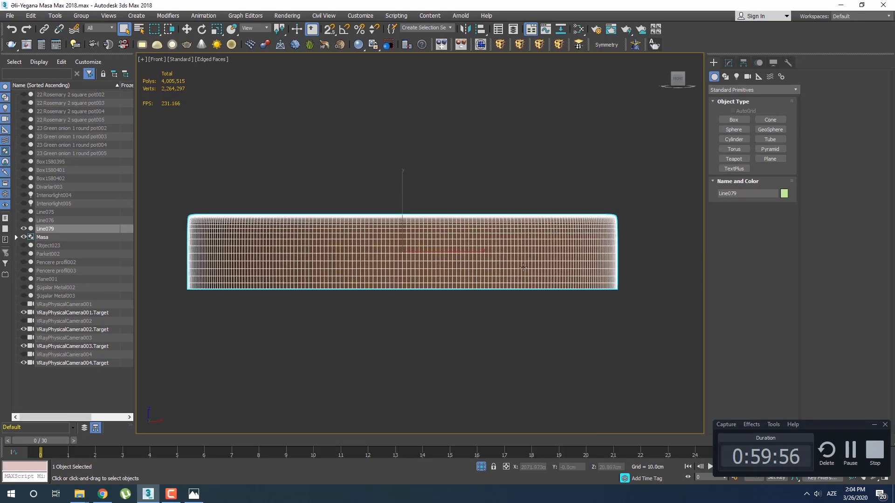
{"action": "key", "text": "4"}
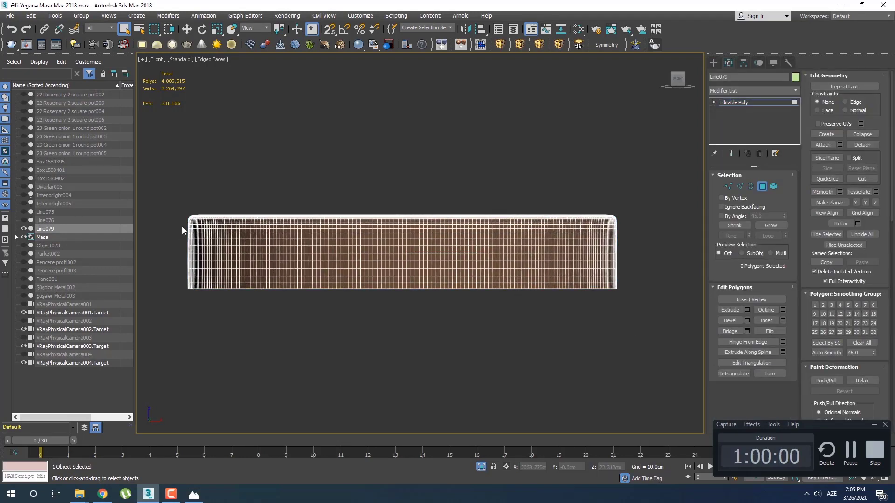
{"action": "left_click_drag", "start_coordinate": [181, 226], "coordinate": [655, 279]}
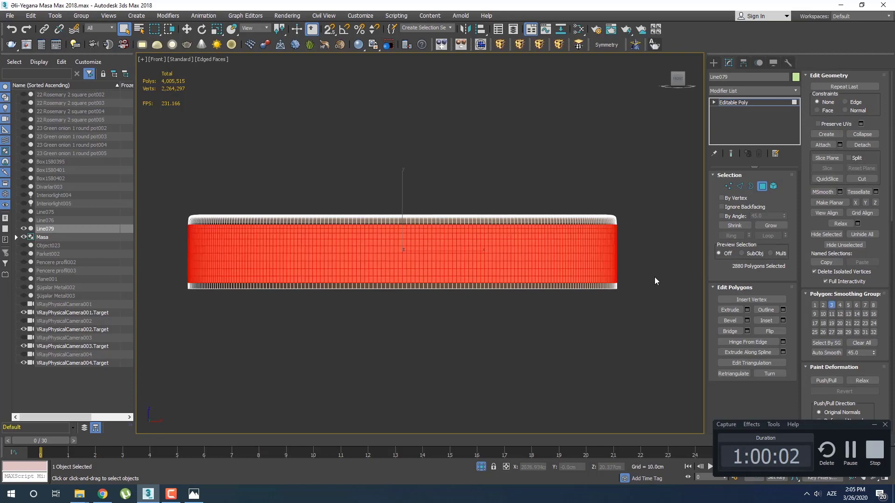
{"action": "key", "text": "Delete"}
Step: Move the top rim's lowest row of vertices down to just above the thin bottom strip
{"action": "key", "text": "1"}
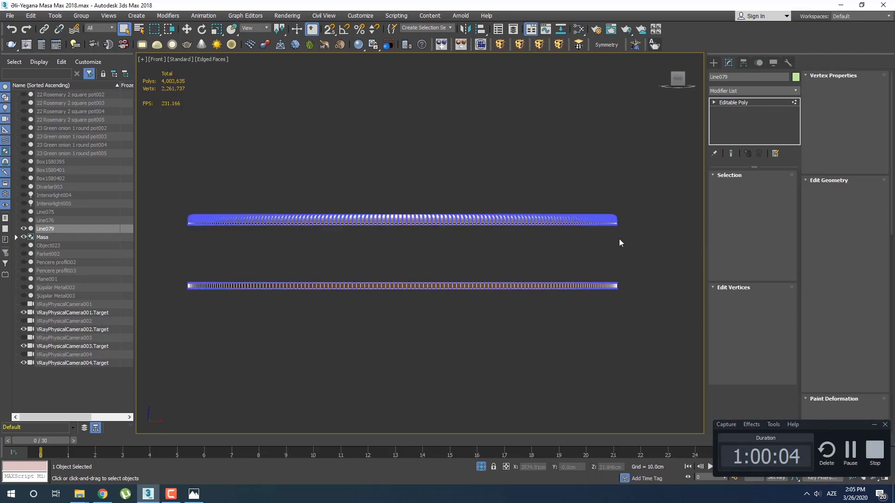
{"action": "left_click_drag", "start_coordinate": [634, 238], "coordinate": [174, 225]}
{"action": "key", "text": "w"}
{"action": "left_click_drag", "start_coordinate": [404, 186], "coordinate": [391, 238]}
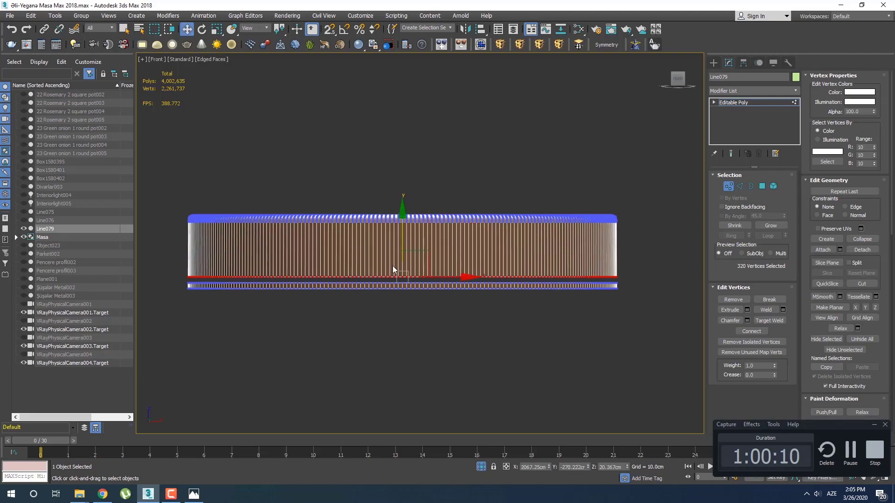
Step: Select the thin bottom strip as an element and detach it as a separate object
{"action": "key", "text": "5"}
{"action": "left_click_drag", "start_coordinate": [441, 306], "coordinate": [419, 288]}
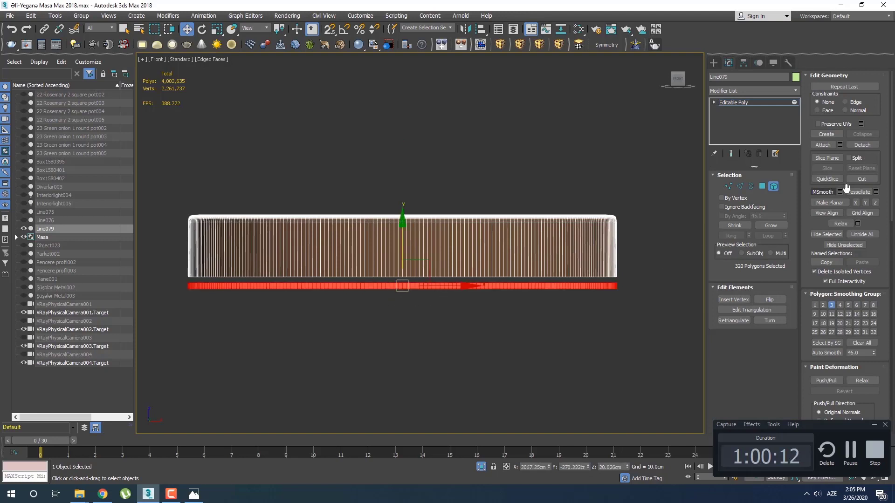
{"action": "left_click", "coordinate": [862, 145]}
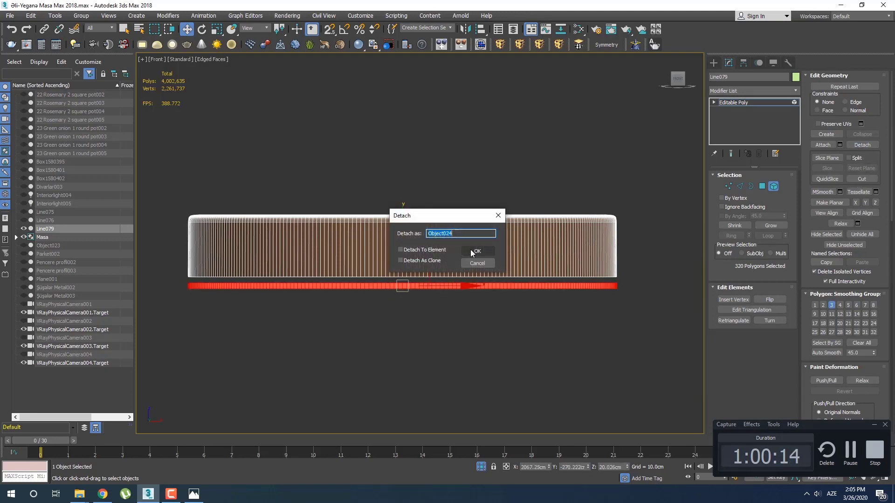
{"action": "left_click", "coordinate": [472, 251]}
Step: Select the brown band's bottom row of vertices and lower it toward the detached strip's bottom edge
{"action": "key", "text": "1"}
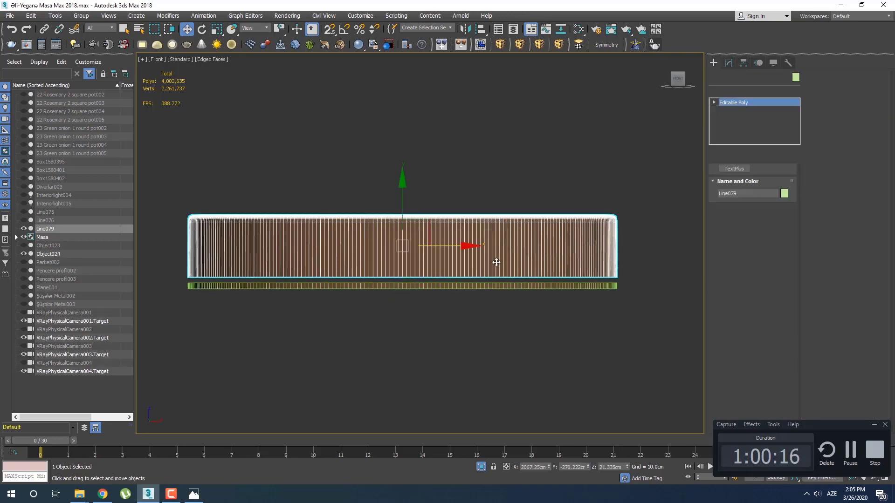
{"action": "left_click_drag", "start_coordinate": [519, 277], "coordinate": [641, 293]}
{"action": "scroll", "coordinate": [338, 287], "scroll_direction": "up", "scroll_amount": 2}
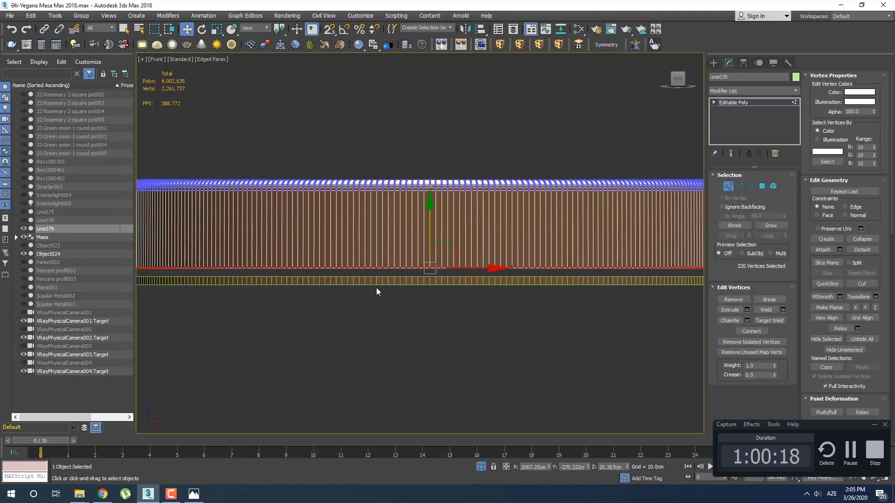
{"action": "scroll", "coordinate": [421, 265], "scroll_direction": "up", "scroll_amount": 3}
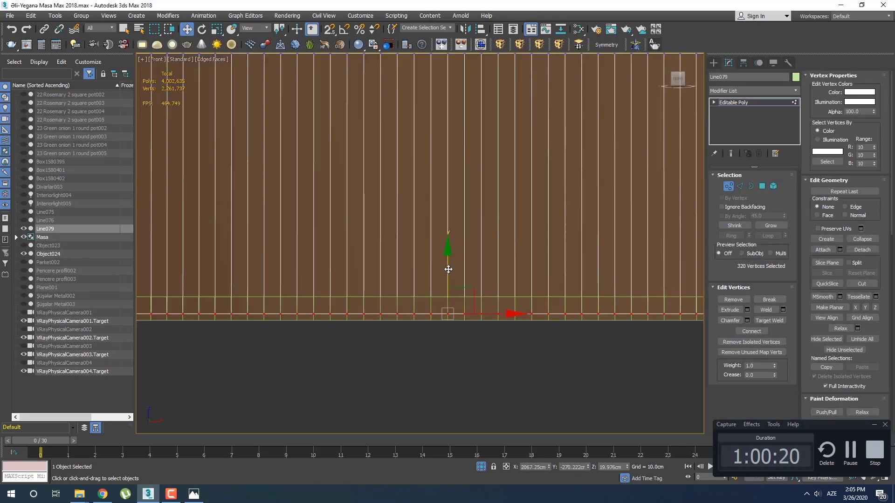